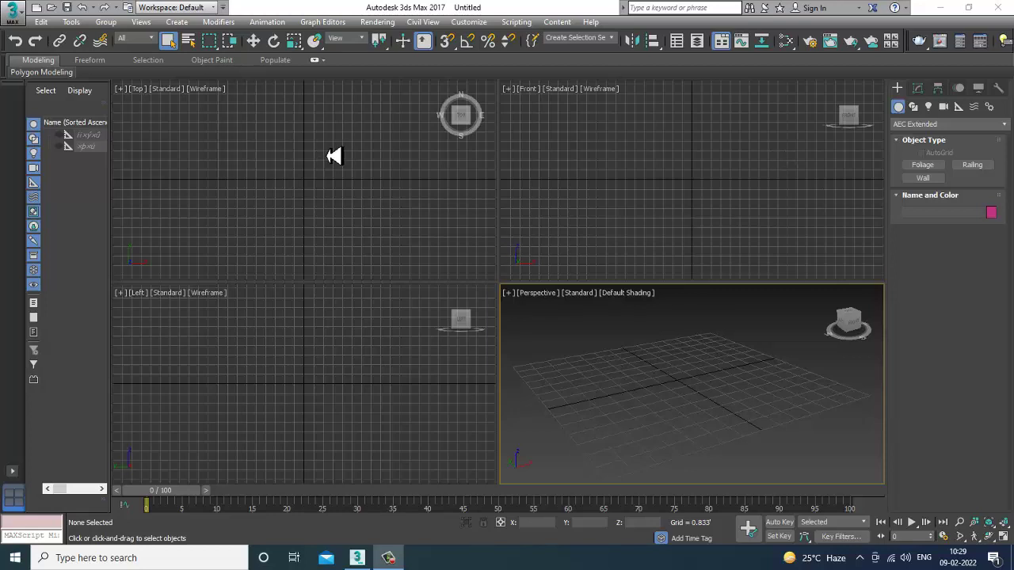
Open the column reference image from the Desktop in an image viewer window
click(386, 22)
key(Escape)
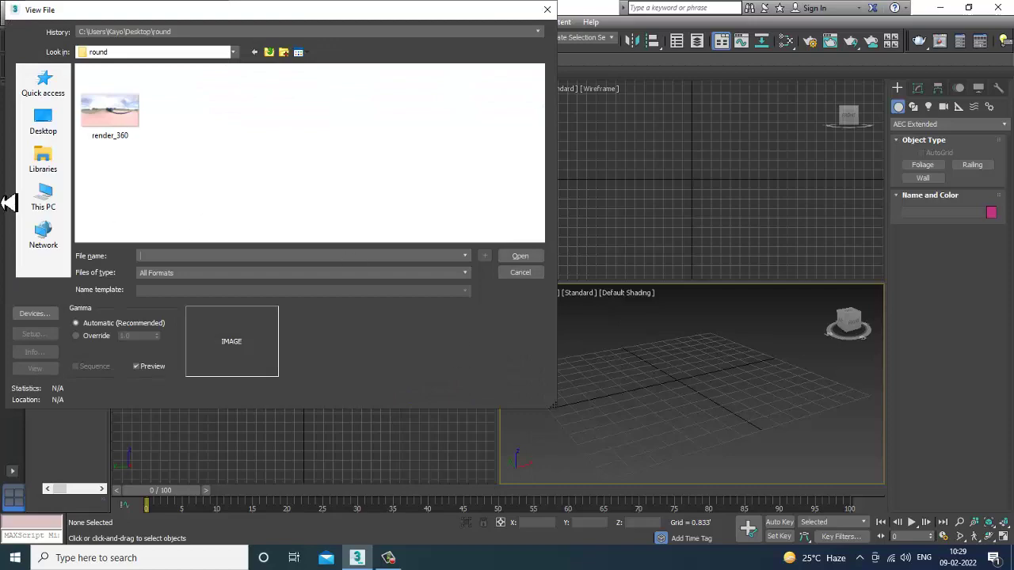
click(44, 123)
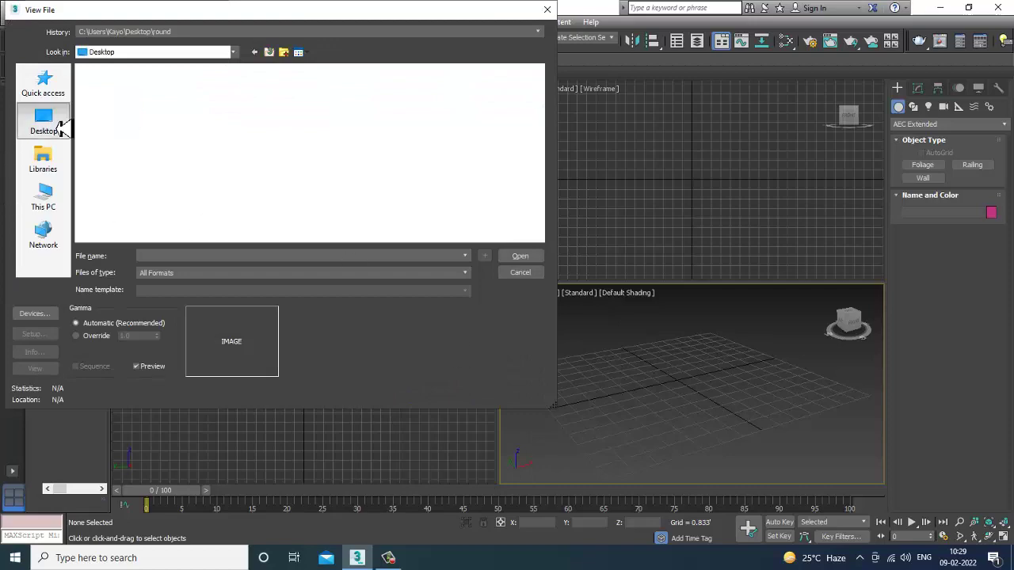
drag(544, 106, 171, 115)
double_click(176, 155)
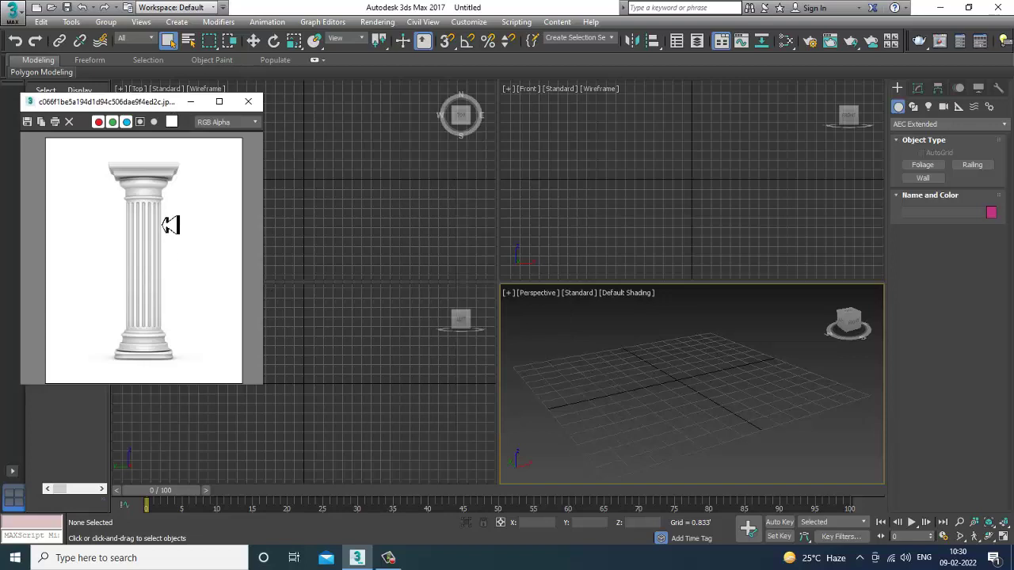
Create a large rectangular Plane over the home grid in the maximized Perspective view
click(735, 422)
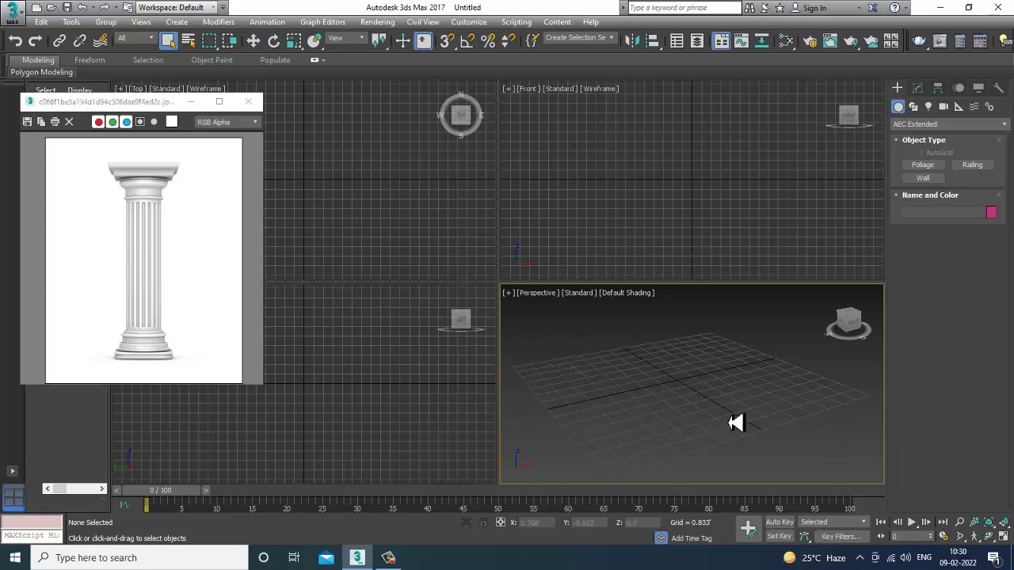
key(alt+w)
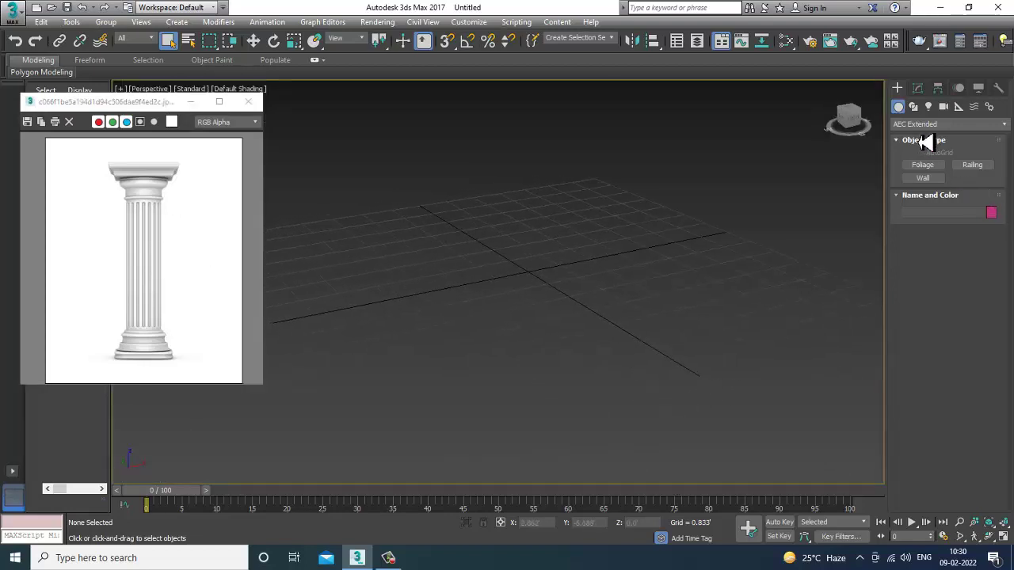
click(948, 124)
click(923, 136)
click(972, 218)
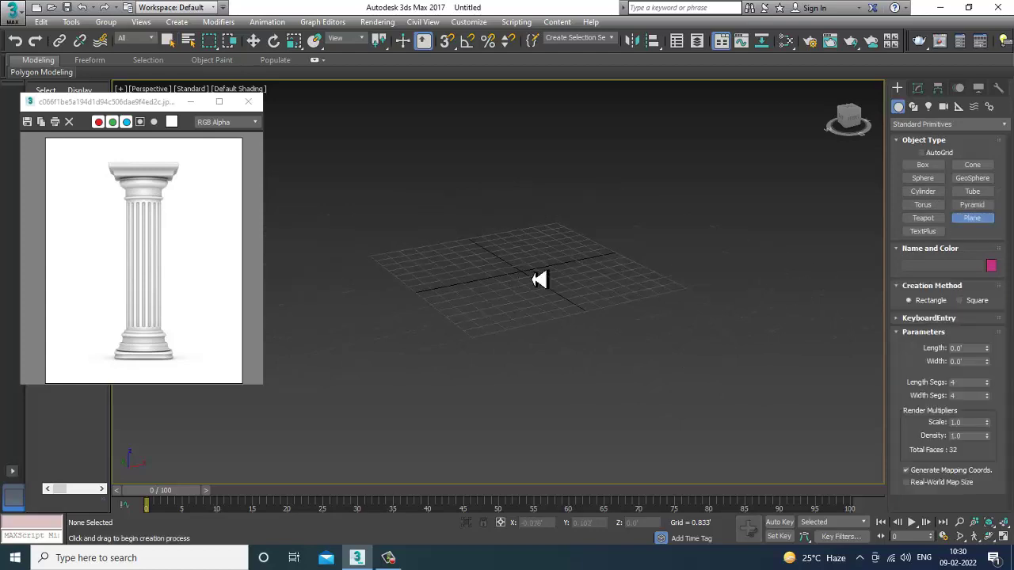
drag(584, 191, 408, 443)
key(w)
alt+middle_drag(600, 336, 600, 358)
middle_drag(601, 314, 607, 361)
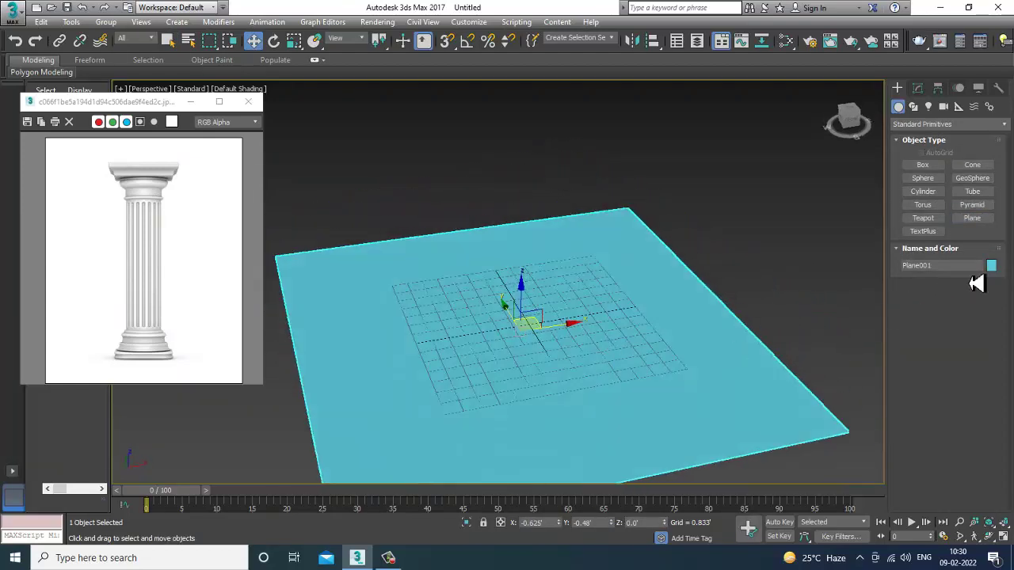
Create a Capsule about 0.442' in radius and 9.675' high near the plane's centre, and show edged faces
click(941, 124)
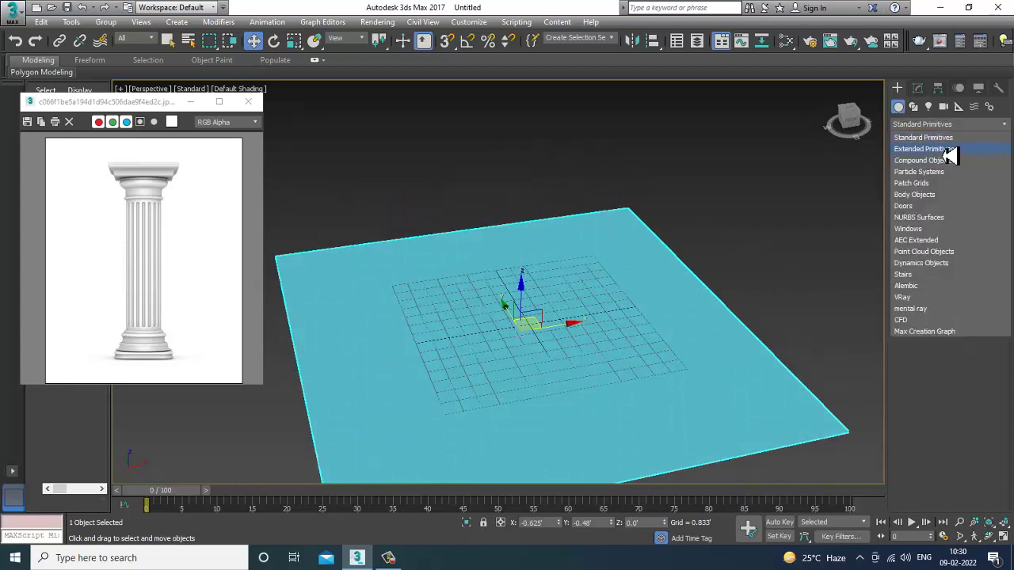
click(947, 149)
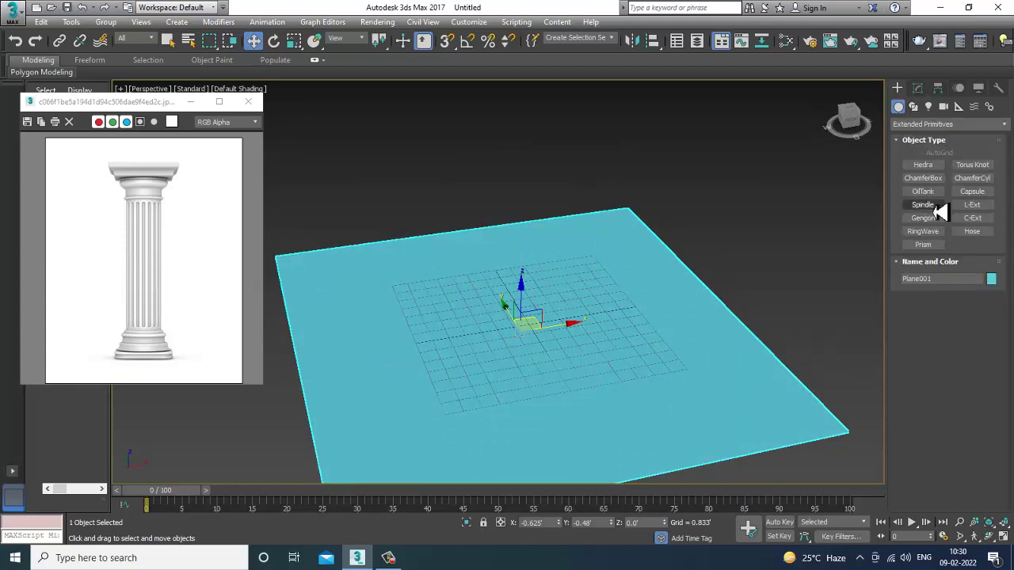
click(972, 192)
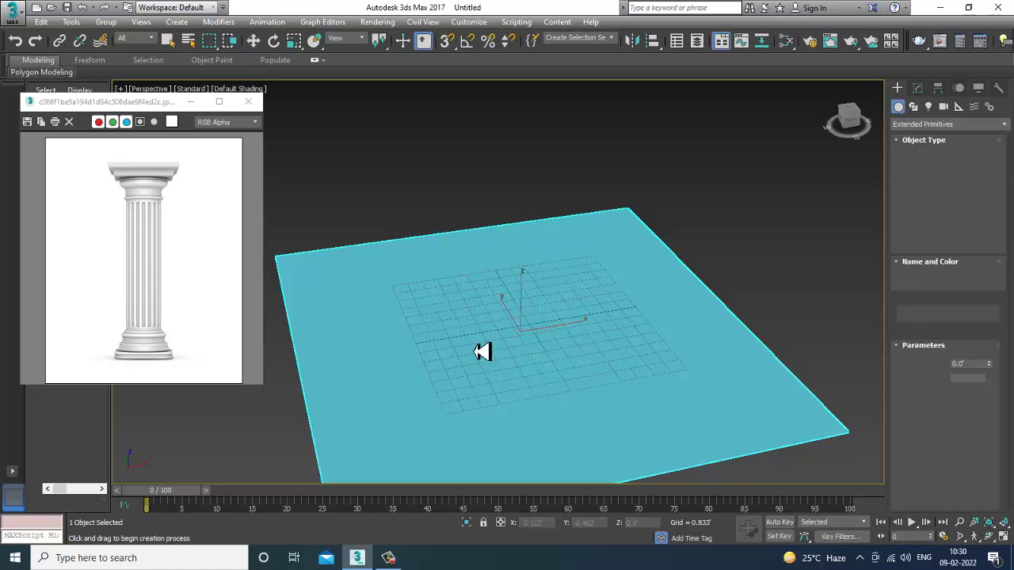
drag(538, 340, 539, 346)
click(538, 344)
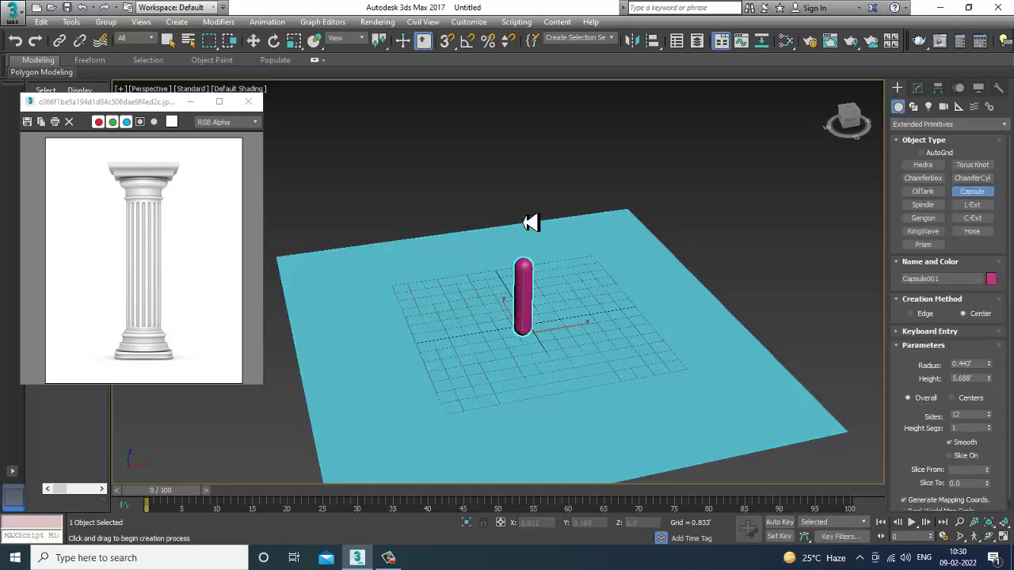
click(532, 166)
key(w)
alt+middle_drag(547, 226, 633, 222)
middle_drag(578, 215, 577, 256)
key(F4)
scroll(578, 258, up, 6)
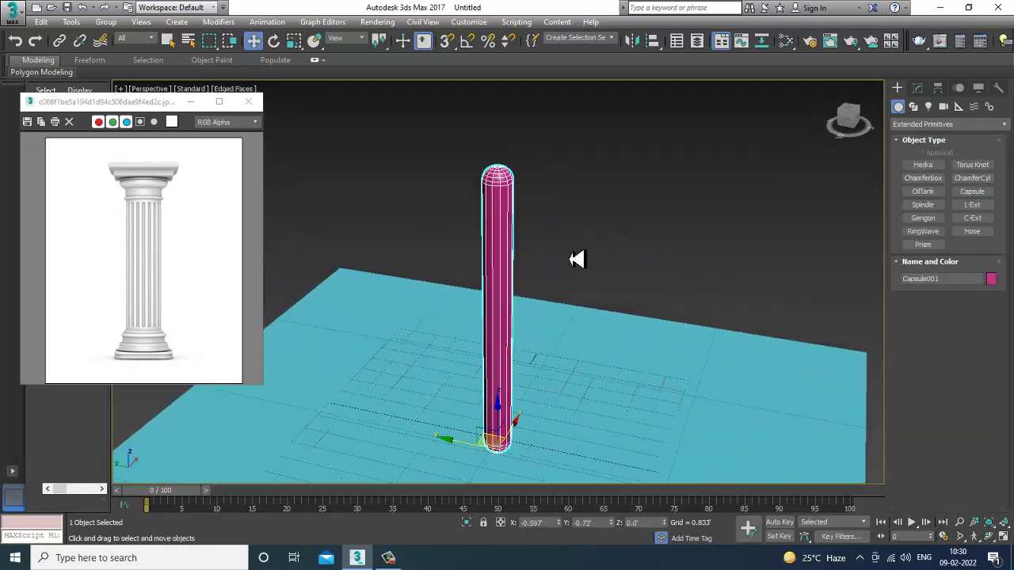
scroll(583, 261, down, 3)
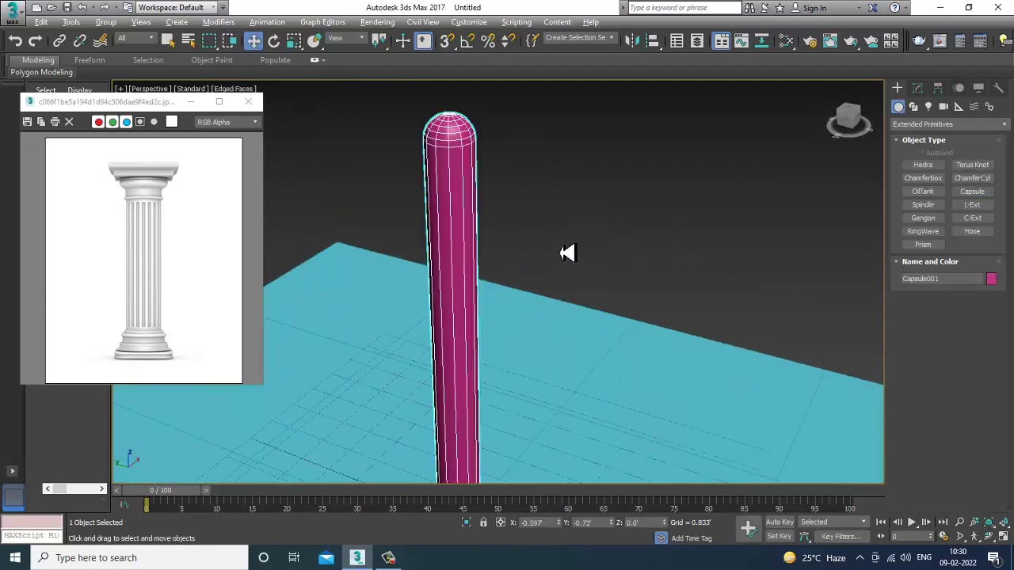
Set the capsule to 6 sides, a radius of about 0.248' and 2 height segments
click(917, 88)
drag(989, 328, 991, 338)
alt+middle_drag(772, 285, 602, 250)
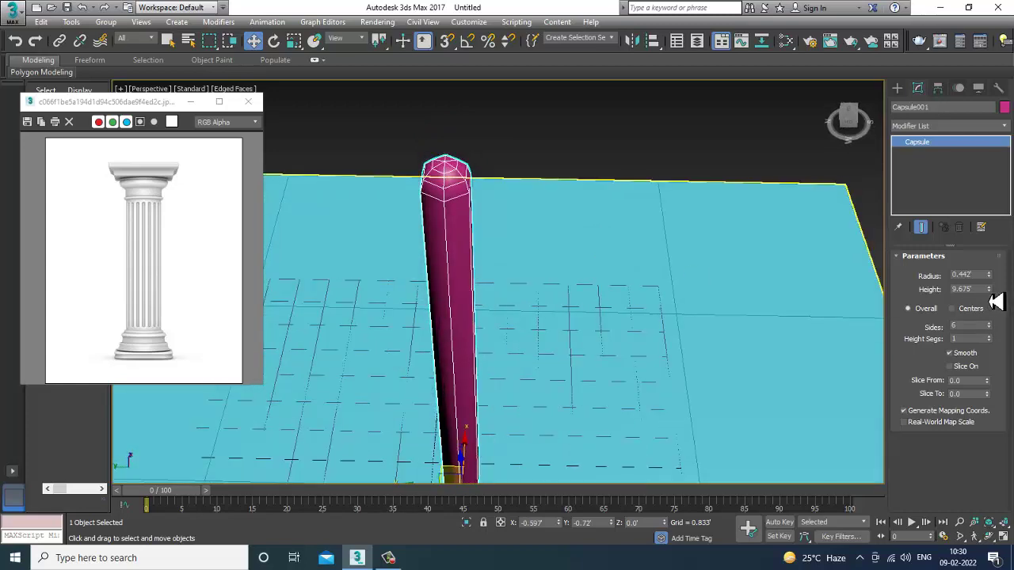
drag(996, 287, 1011, 312)
alt+middle_drag(598, 255, 495, 237)
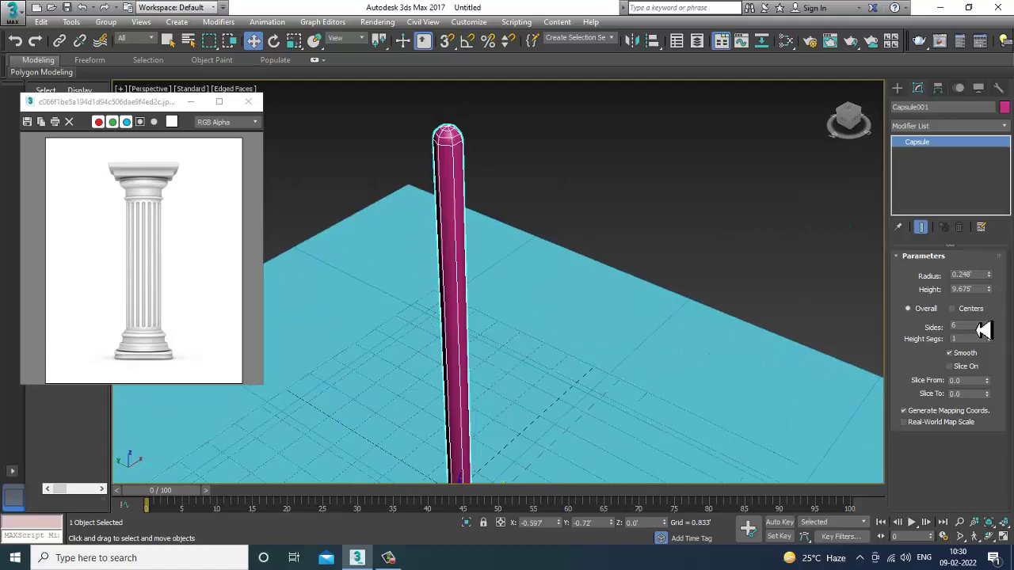
alt+middle_drag(502, 294, 487, 242)
Convert the capsule to an Editable Poly and delete the polygons of its lower half
right_click(489, 195)
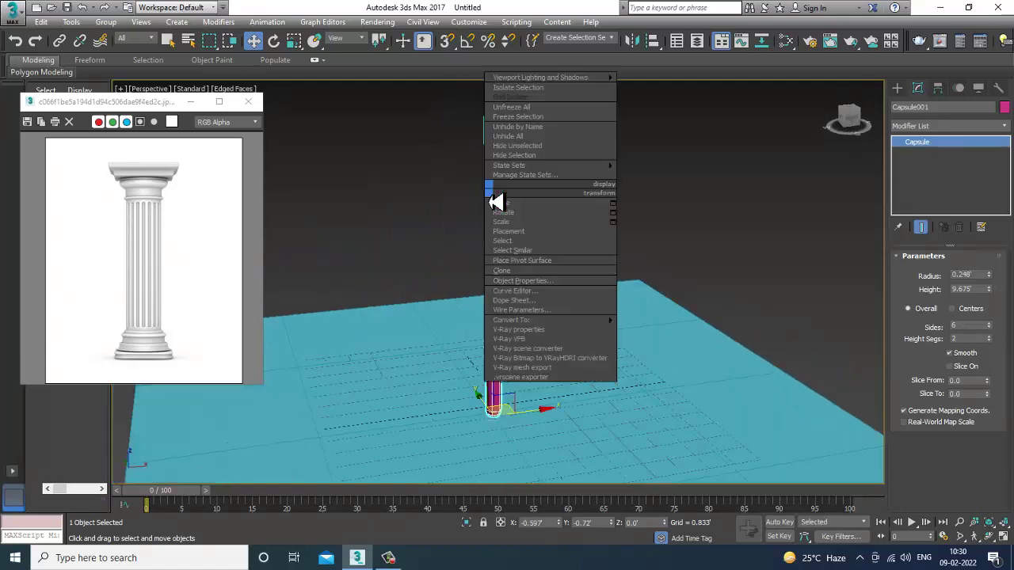
mouse_move(565, 320)
click(678, 330)
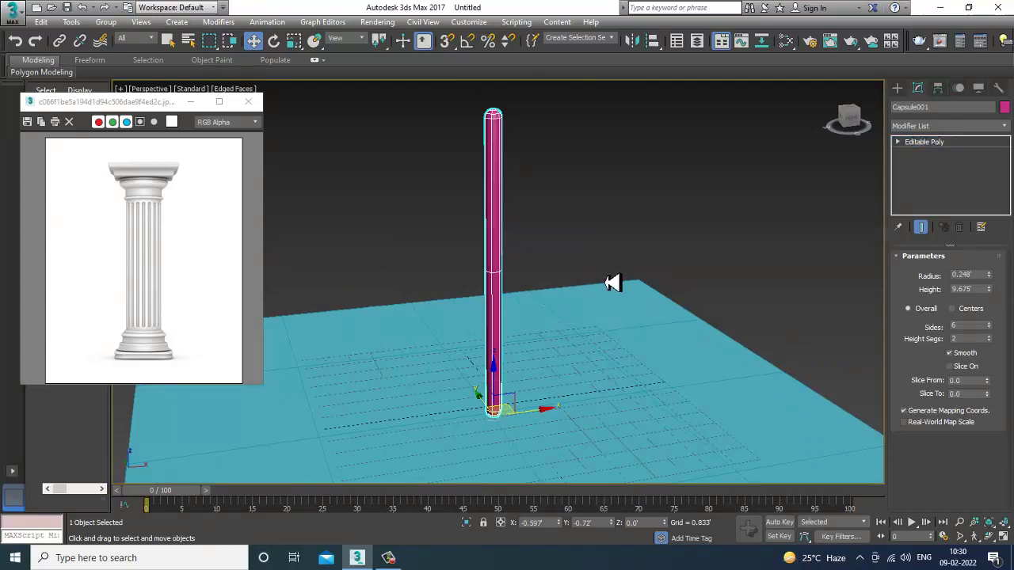
key(4)
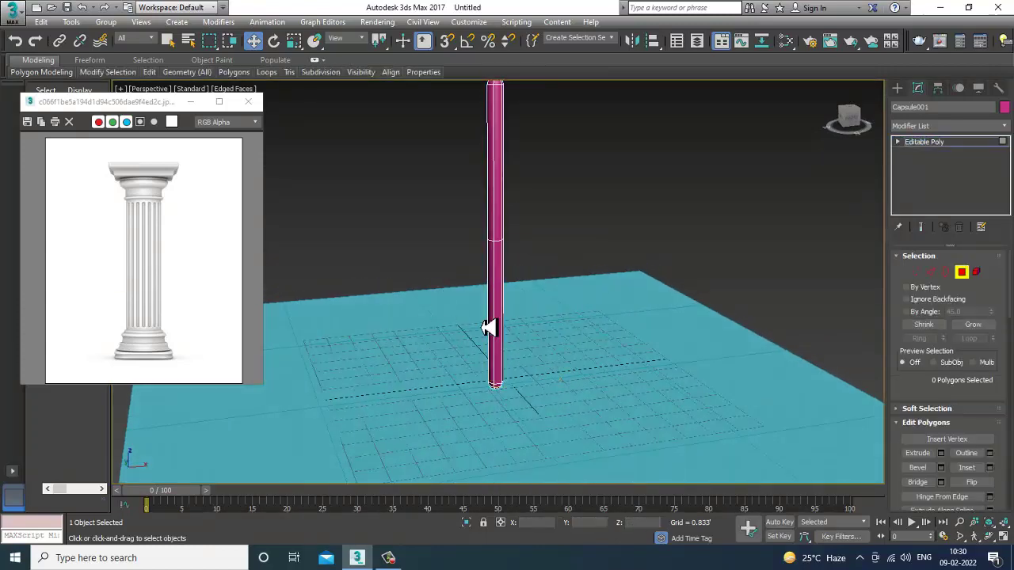
drag(486, 328, 648, 430)
key(Delete)
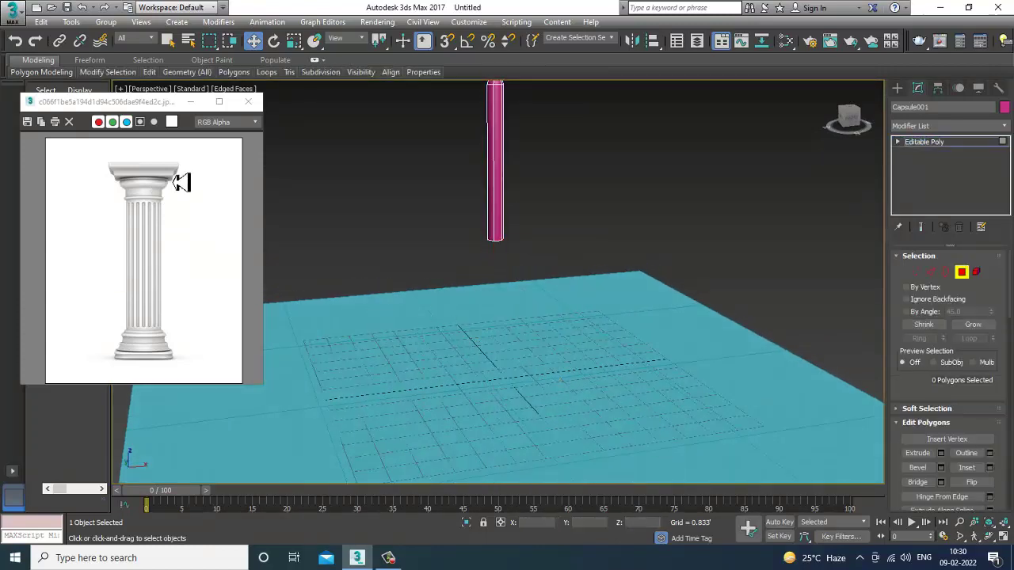
Minimize the reference image and delete the capsule's back-half polygons using the Left view
click(190, 101)
alt+middle_drag(851, 198, 581, 213)
key(alt+w)
click(441, 348)
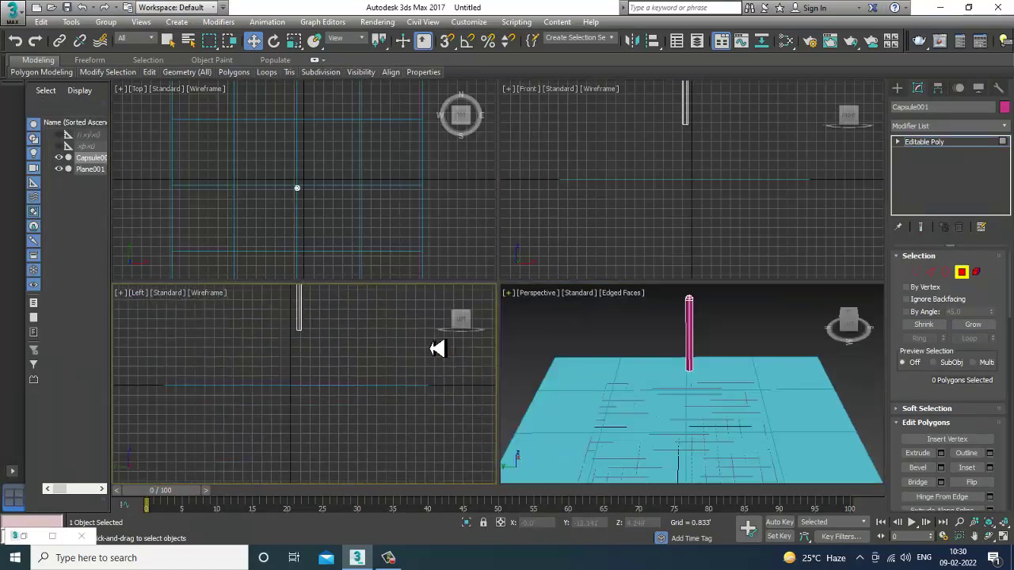
key(alt+w)
middle_drag(537, 125, 523, 235)
scroll(519, 235, up, 3)
scroll(452, 194, down, 1)
middle_drag(449, 195, 455, 184)
drag(449, 423, 447, 424)
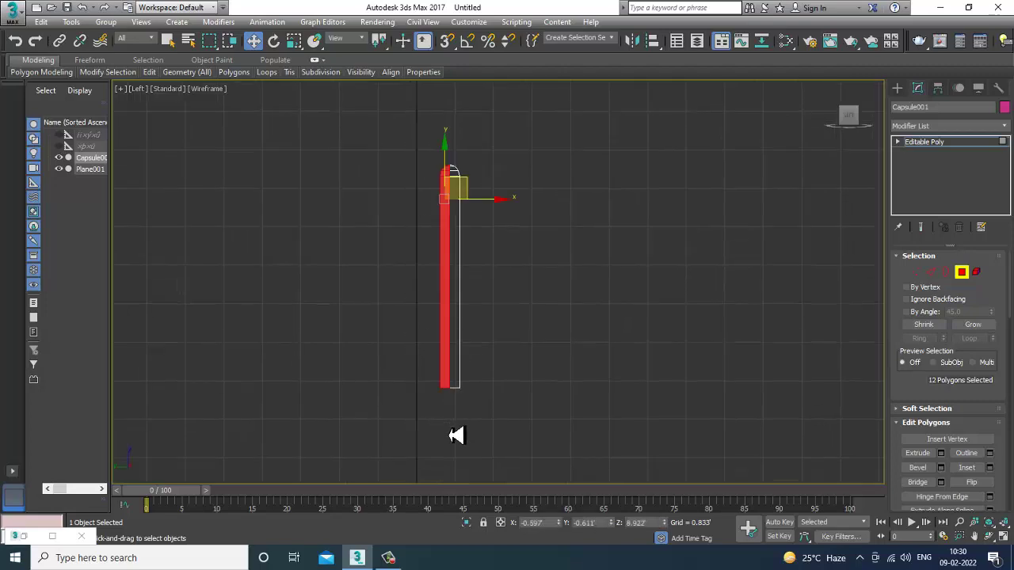
click(488, 392)
key(alt+w)
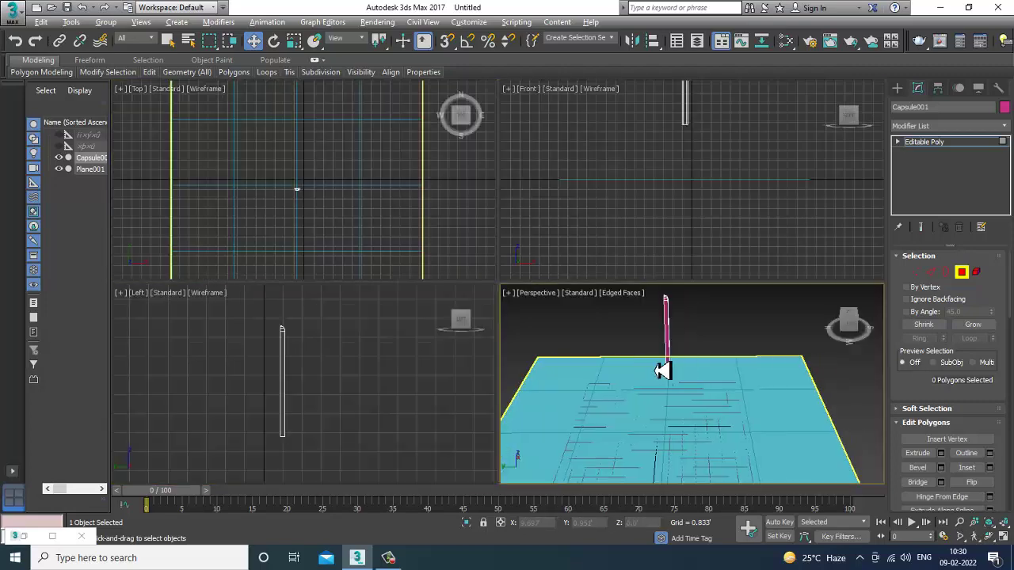
Change the remaining half capsule's object colour to light grey
key(alt+w)
scroll(496, 306, up, 5)
alt+middle_drag(548, 307, 642, 304)
click(1003, 107)
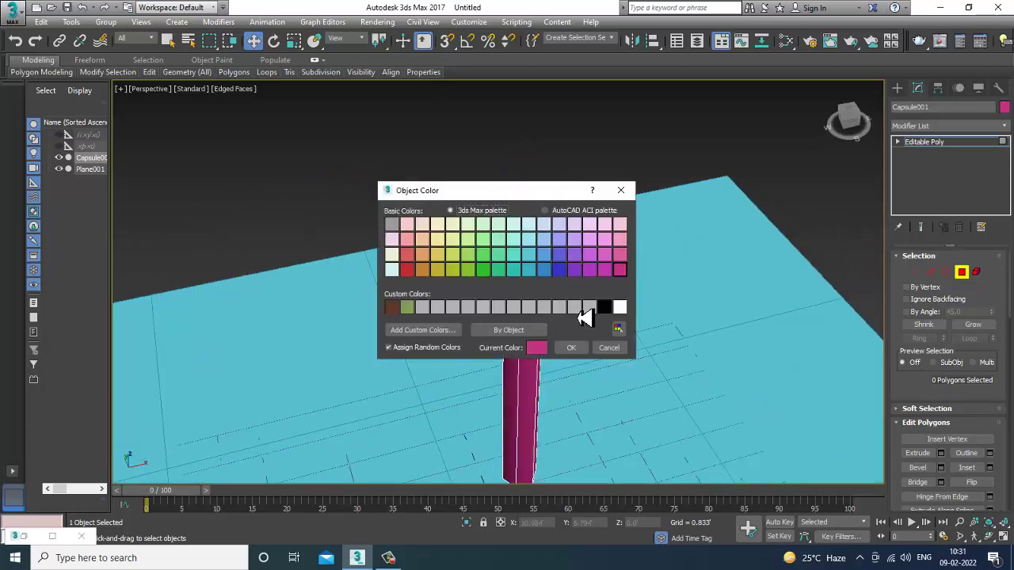
click(573, 349)
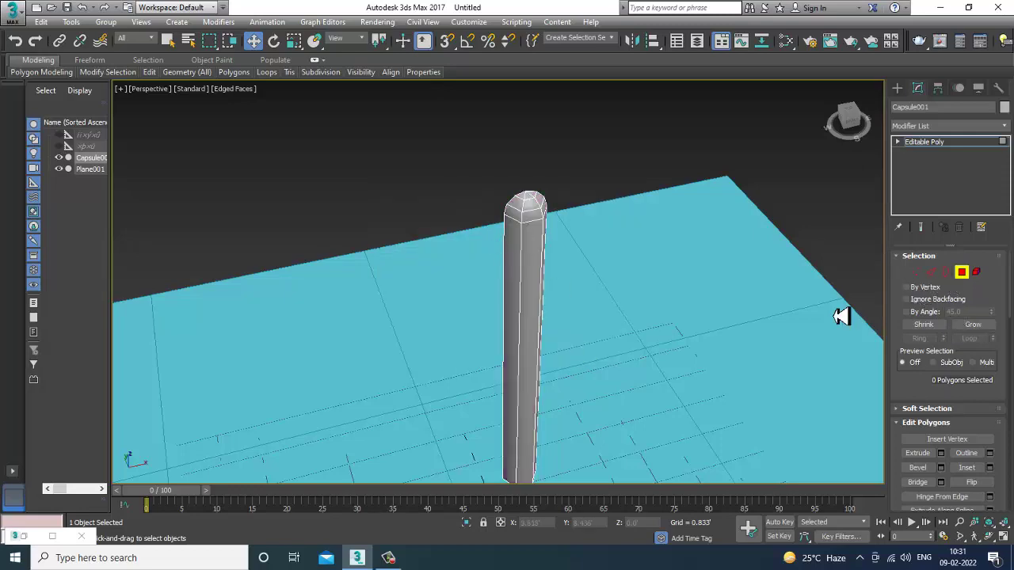
Select the half capsule's open border as edges and deselect the edges along its bottom end
click(946, 272)
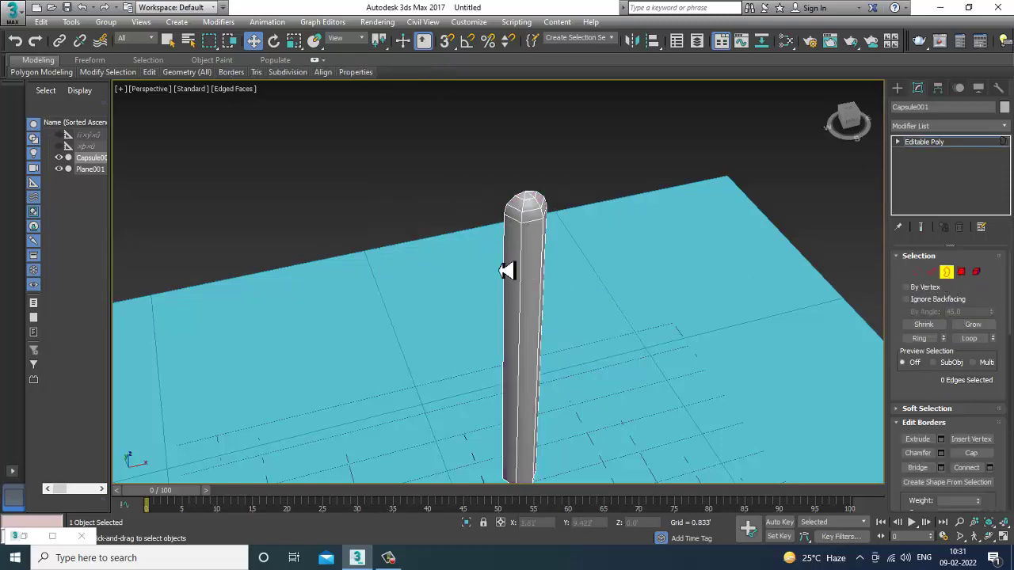
click(507, 271)
alt+middle_drag(547, 270, 580, 288)
middle_drag(610, 388, 605, 221)
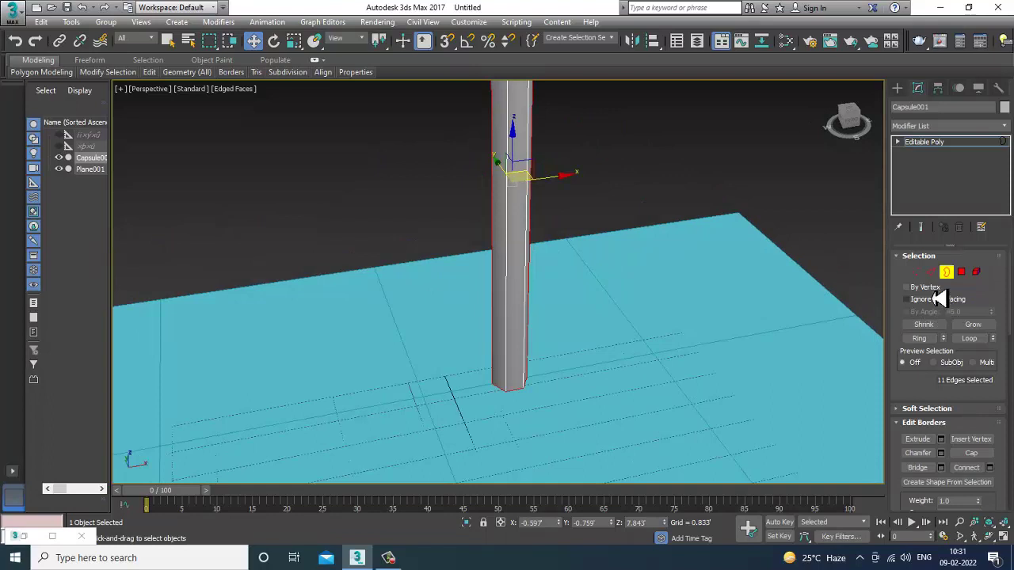
click(931, 273)
alt+middle_drag(607, 372, 495, 386)
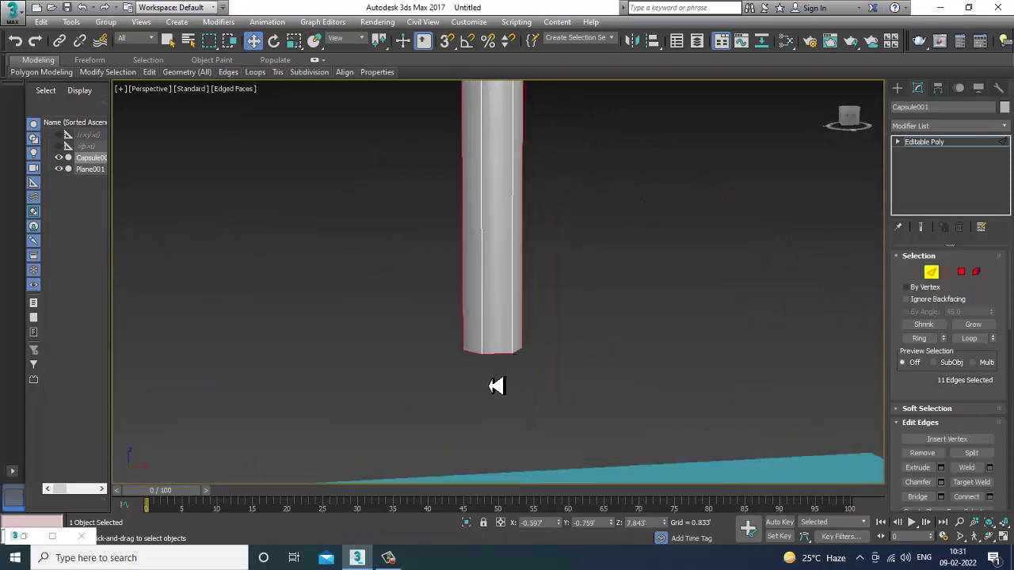
alt+drag(520, 352, 522, 345)
alt+middle_drag(521, 345, 614, 332)
scroll(575, 352, down, 5)
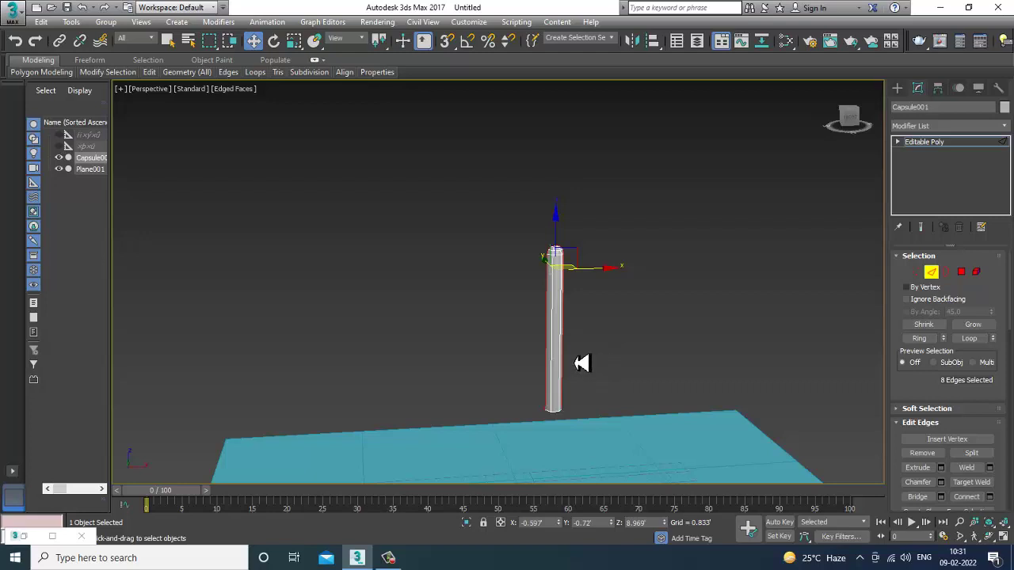
Extrude the selected border edges outward by scaling a copy of them to form a rim around the half capsule
key(r)
drag(555, 271, 506, 239)
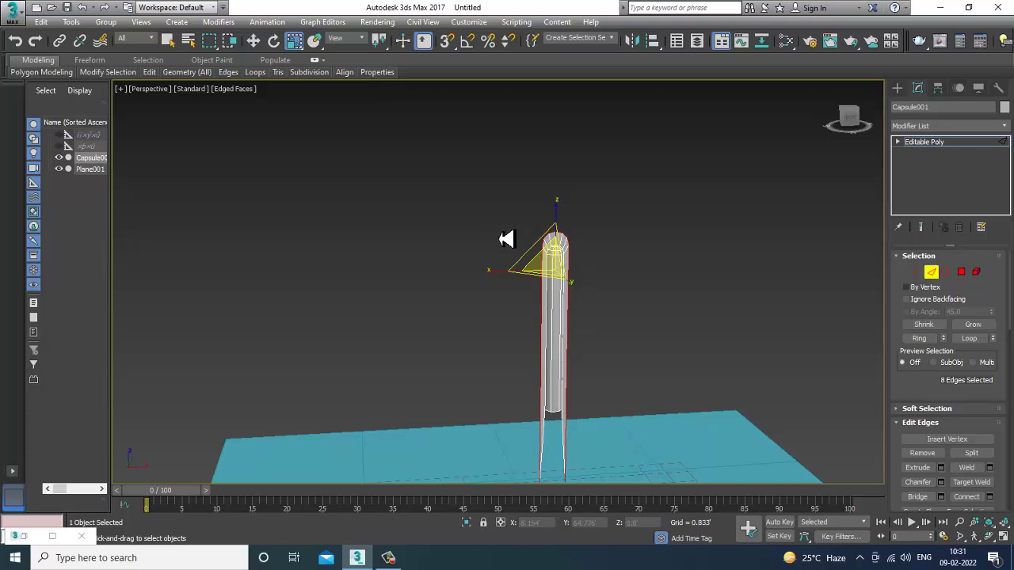
alt+middle_drag(506, 239, 576, 300)
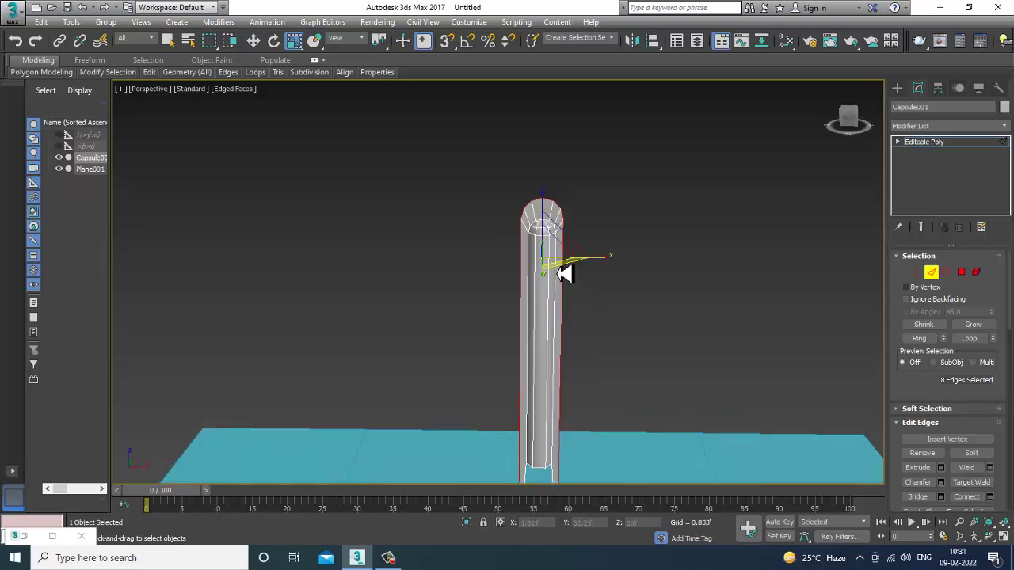
key(w)
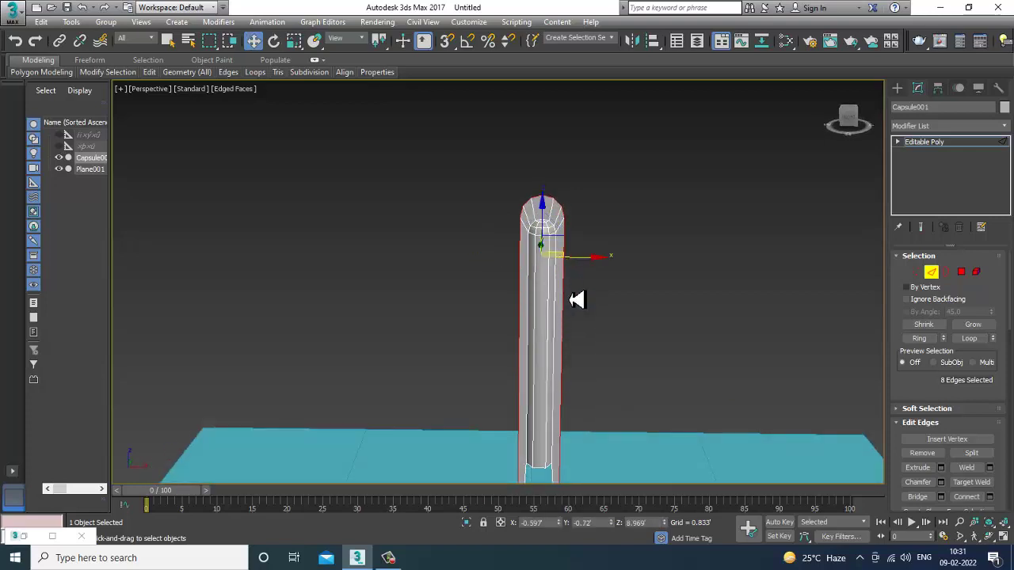
Select the bottom-end vertices in the Front view and scale them vertically until they lie on one level
key(alt+w)
middle_drag(671, 194, 642, 190)
key(alt+w)
scroll(638, 251, down, 4)
middle_drag(595, 244, 579, 268)
scroll(576, 269, up, 3)
scroll(583, 269, up, 2)
key(1)
drag(607, 441, 607, 441)
key(r)
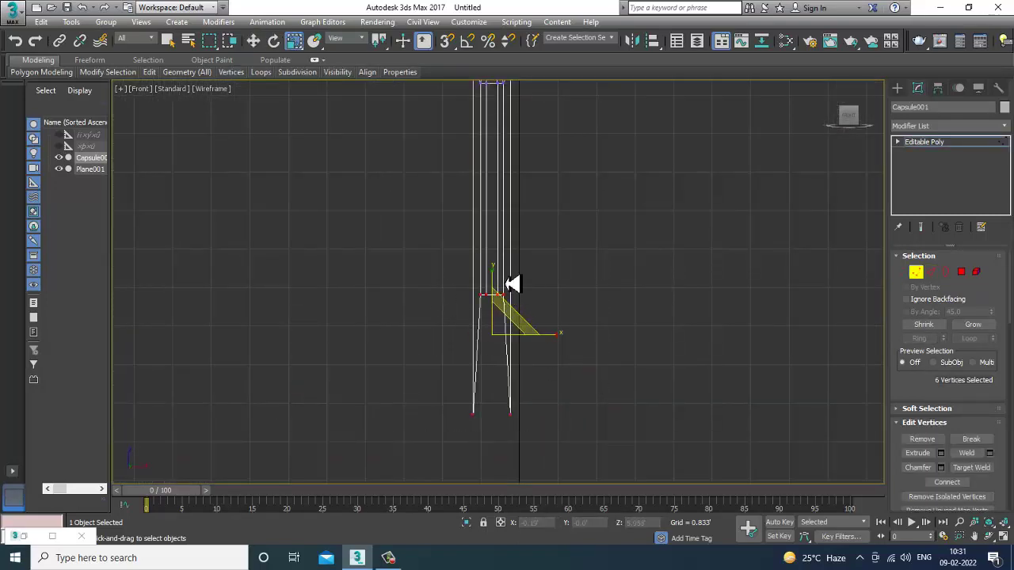
drag(494, 278, 496, 313)
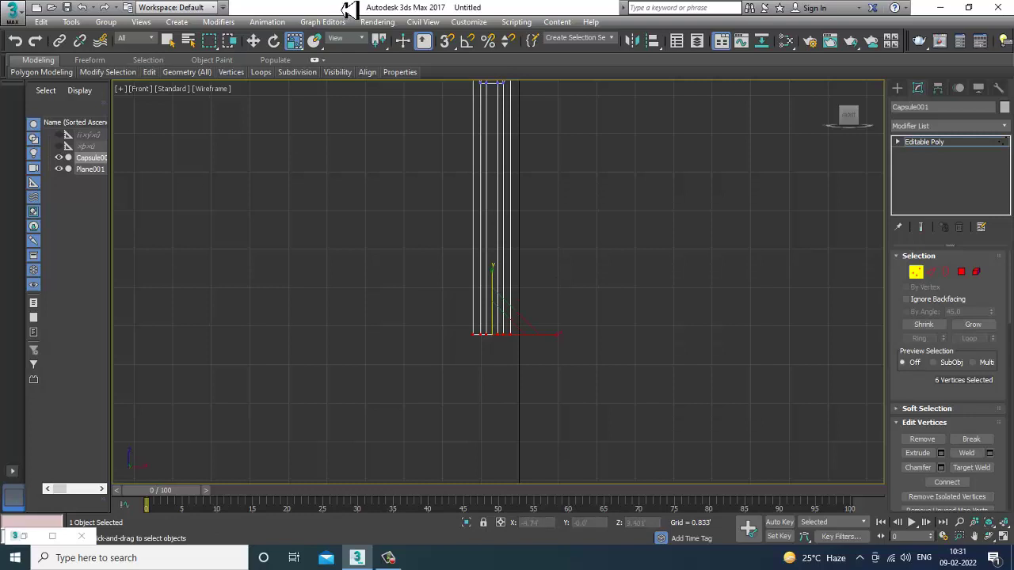
Scale the five outer vertices at the capsule's top end vertically in the Front view until they lie on one level
middle_drag(568, 317, 549, 486)
scroll(453, 312, up, 5)
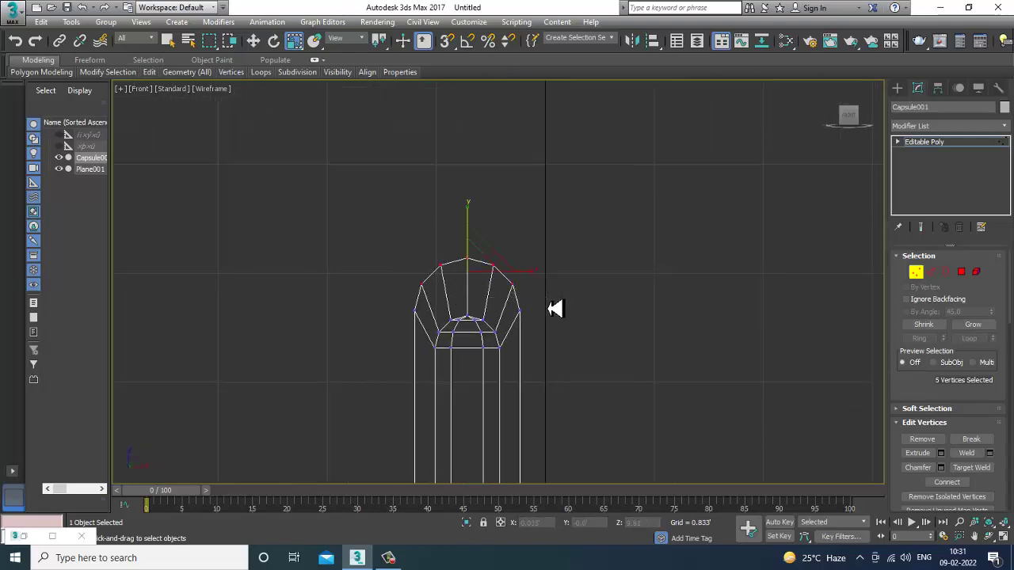
drag(469, 220, 513, 546)
key(ctrl+z)
drag(298, 48, 297, 66)
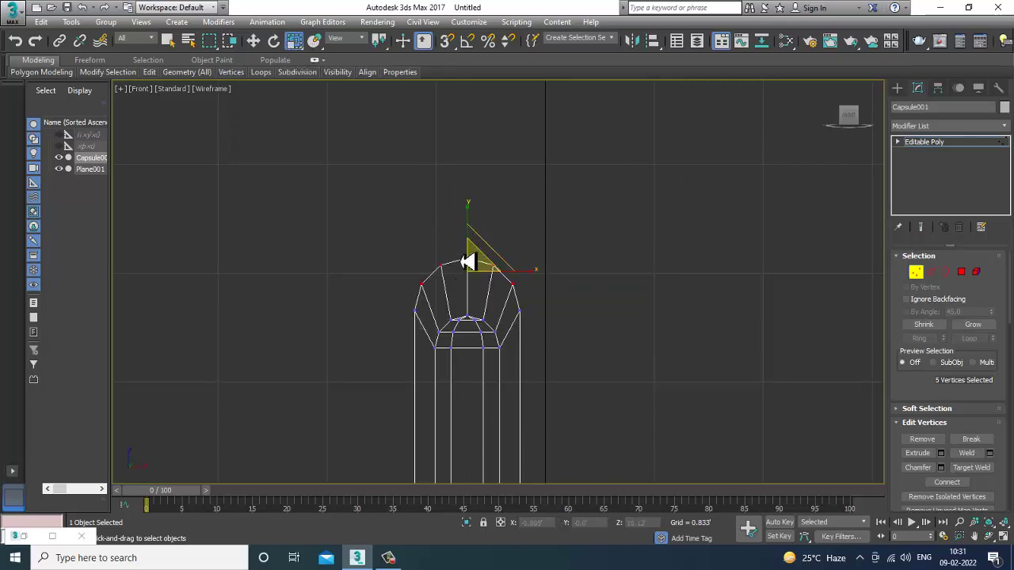
drag(470, 220, 650, 240)
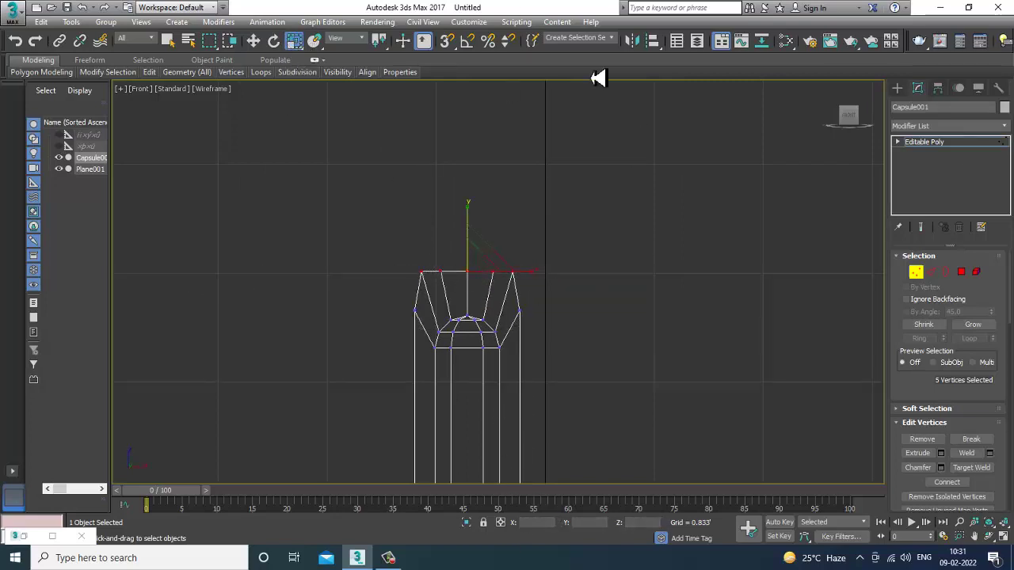
Select the three outer vertices along the rim's left side and scale them horizontally into one straight vertical line
scroll(446, 317, down, 3)
drag(427, 294, 429, 295)
middle_drag(466, 316, 470, 128)
middle_drag(402, 448, 405, 272)
ctrl+drag(438, 473, 437, 446)
scroll(435, 396, down, 3)
middle_drag(436, 332, 451, 365)
scroll(451, 365, up, 2)
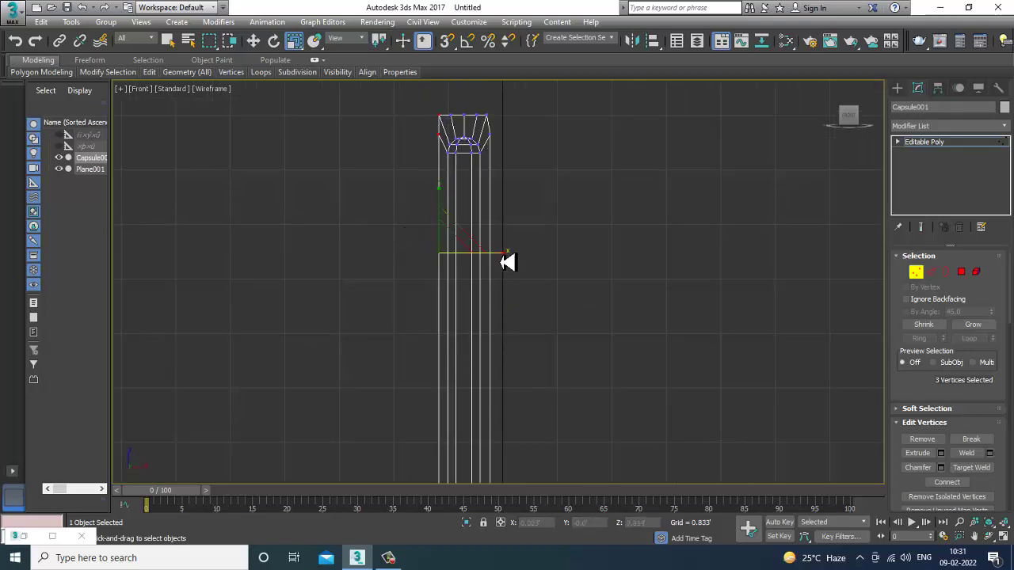
Select the three outer vertices along the rim's right side and scale them horizontally into one straight vertical line
key(w)
scroll(516, 151, up, 3)
drag(493, 165, 490, 164)
ctrl+click(482, 164)
middle_drag(550, 301, 530, 120)
middle_drag(545, 221, 543, 337)
key(r)
middle_drag(521, 169, 547, 392)
scroll(535, 330, up, 2)
middle_drag(534, 329, 535, 334)
drag(562, 365, 627, 247)
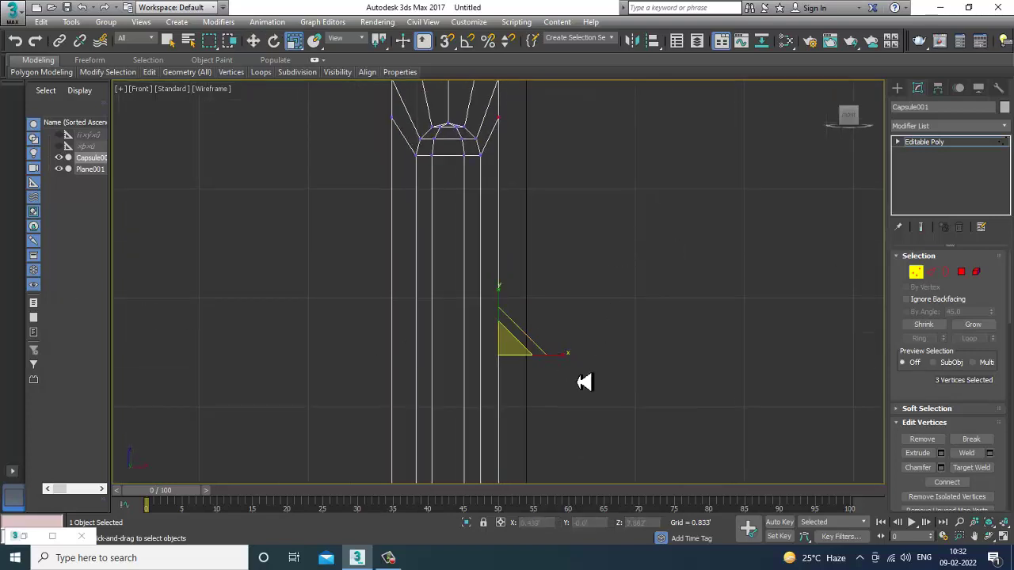
scroll(786, 317, down, 3)
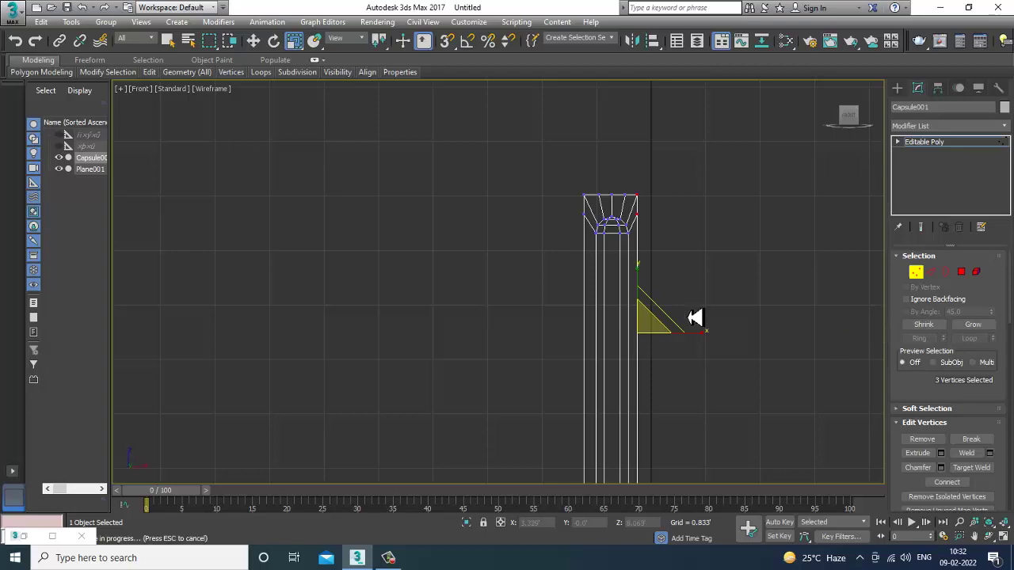
scroll(657, 347, up, 2)
key(w)
drag(685, 340, 686, 340)
Leave vertex editing and center the flute segment's pivot on the object
key(alt+w)
right_click(708, 428)
key(alt+w)
alt+middle_drag(708, 426, 580, 324)
scroll(624, 326, down, 3)
scroll(658, 398, up, 3)
alt+middle_drag(659, 398, 602, 259)
click(935, 143)
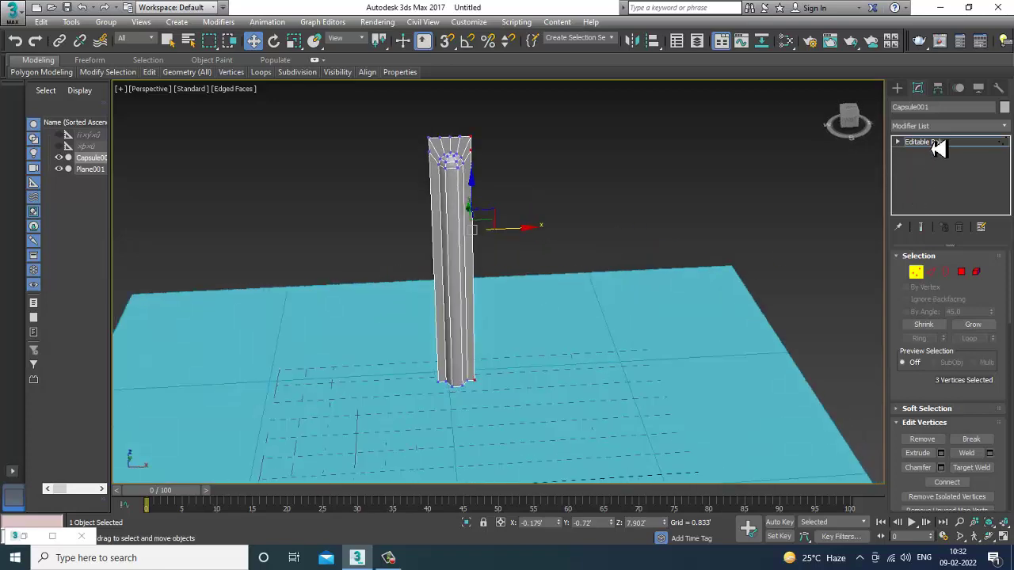
click(941, 91)
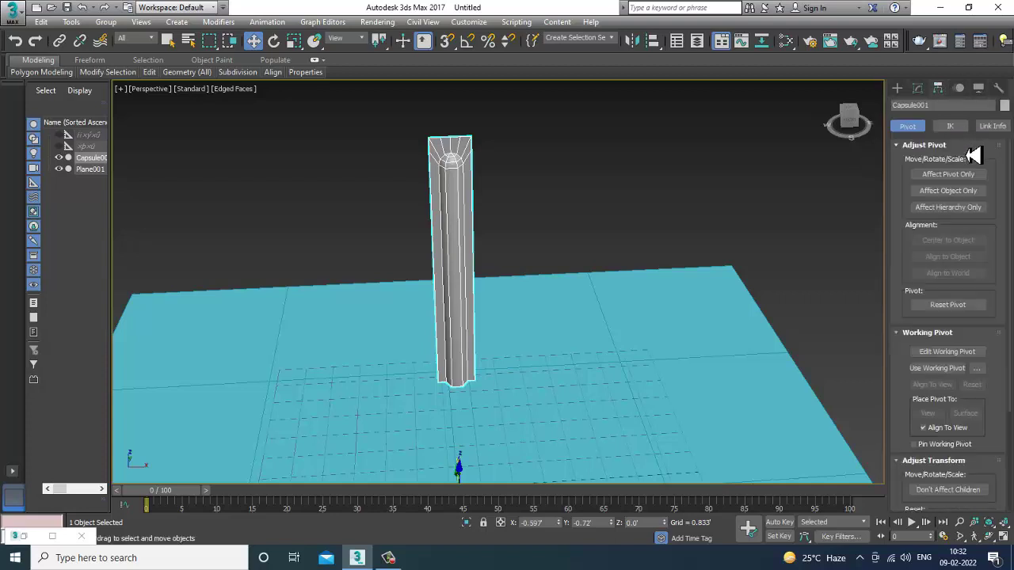
click(954, 174)
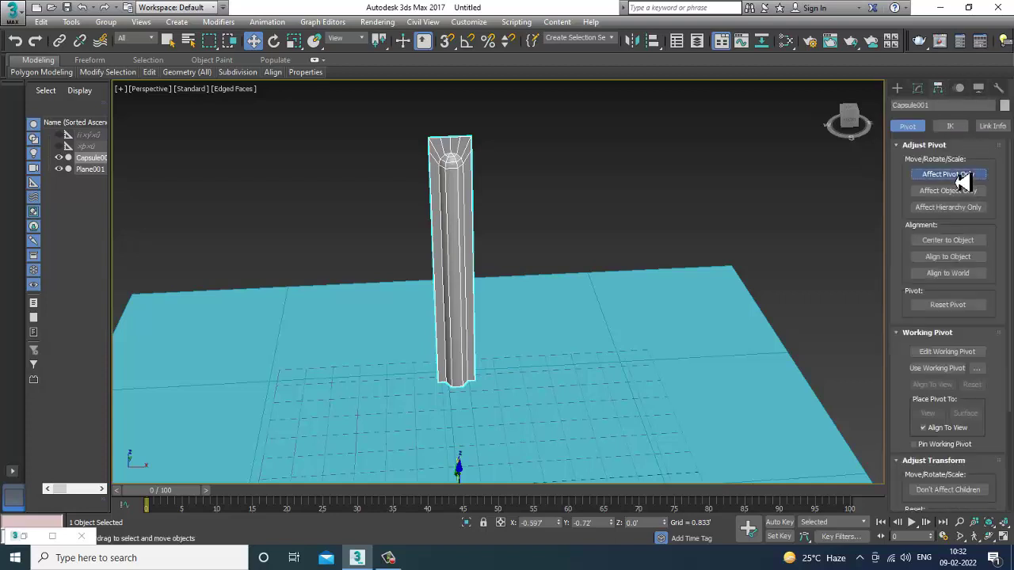
click(950, 241)
click(961, 175)
Move the flute segment in the Front view to about X -2.44 and Z 9.94, well above the plane
key(alt+w)
middle_click(630, 192)
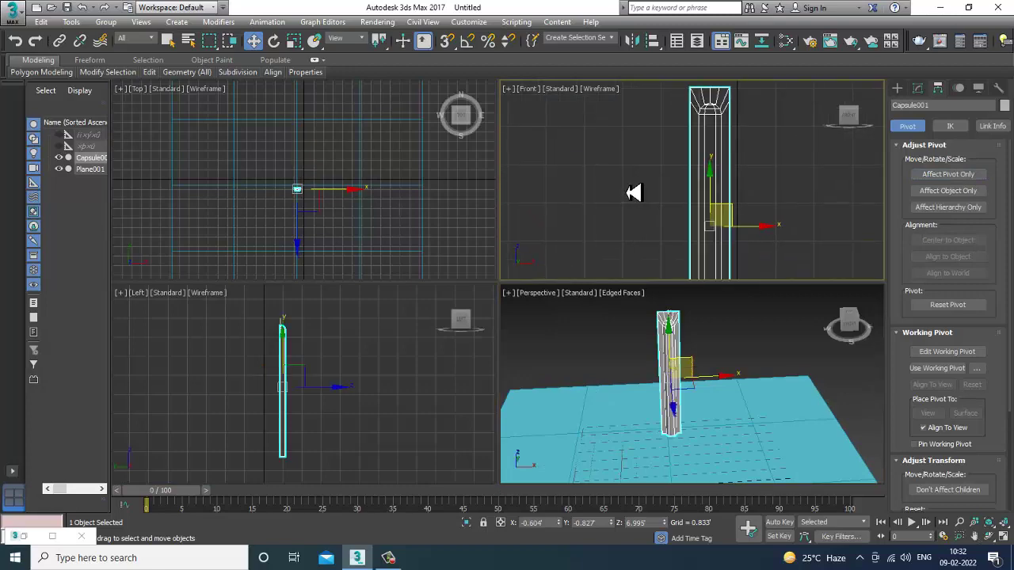
key(alt+w)
scroll(625, 192, down, 7)
middle_drag(599, 226, 532, 244)
drag(539, 245, 535, 215)
scroll(536, 215, up, 2)
drag(536, 165, 540, 225)
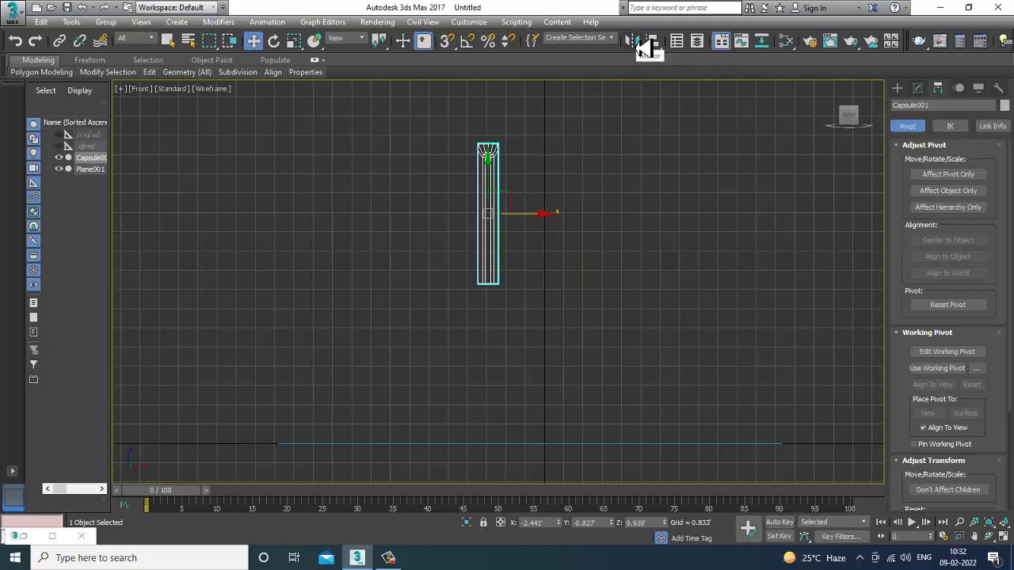
Create a vertically mirrored copy of the flute segment and move it down to about Z 3.45, leaving a small gap below the original
click(643, 44)
click(495, 306)
click(473, 377)
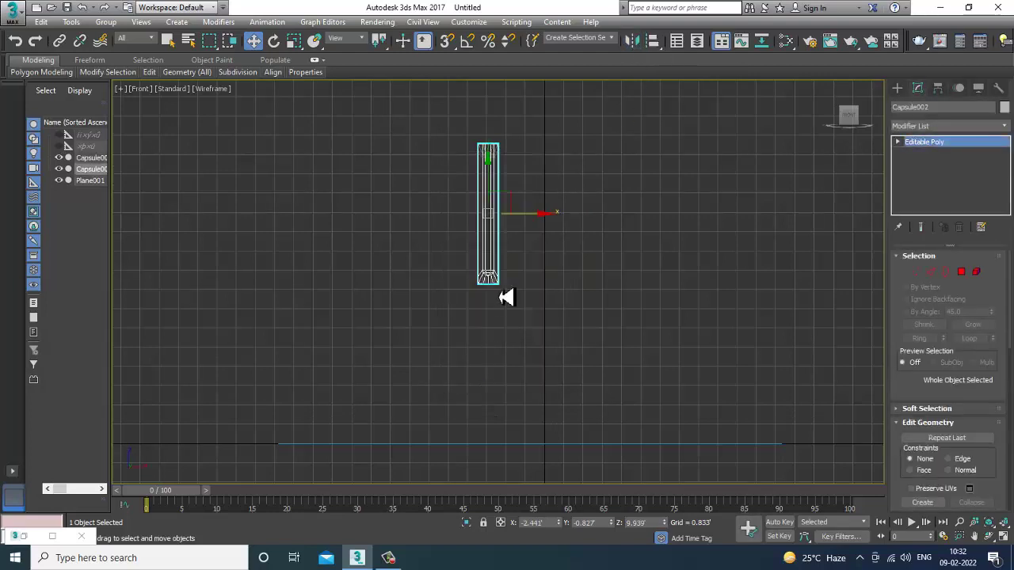
middle_drag(487, 214, 494, 195)
drag(502, 186, 515, 324)
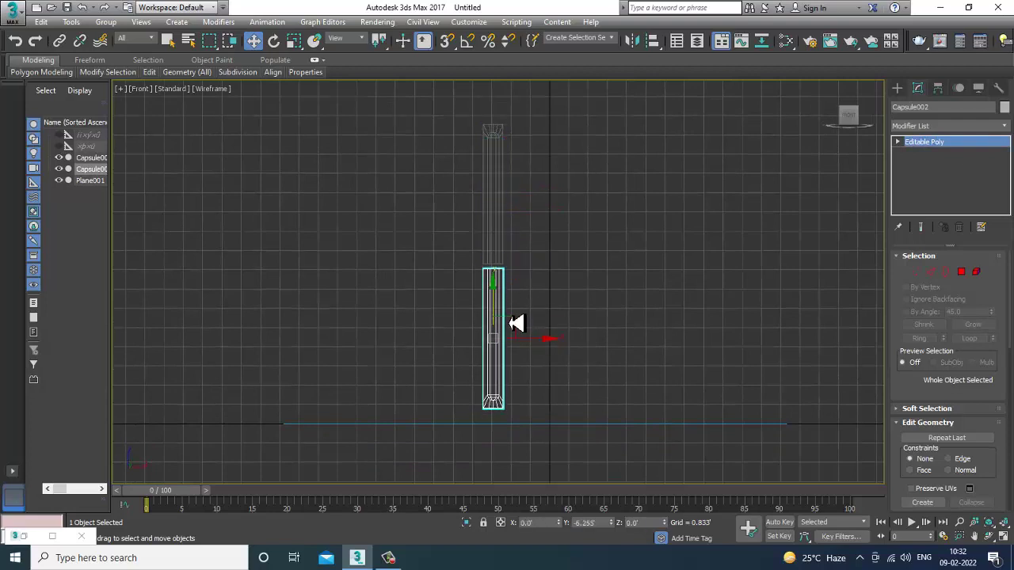
scroll(513, 316, up, 5)
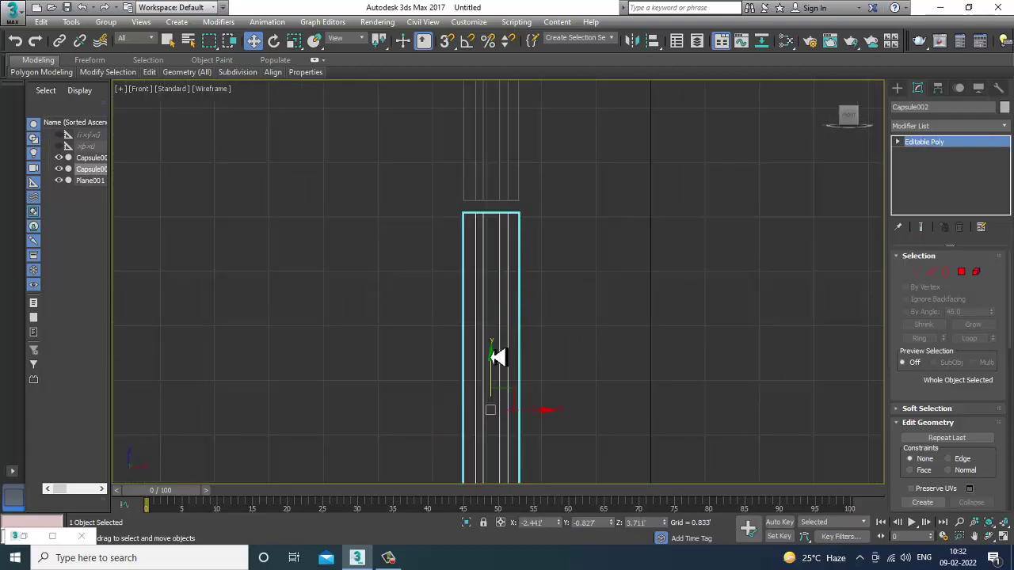
drag(497, 365, 550, 382)
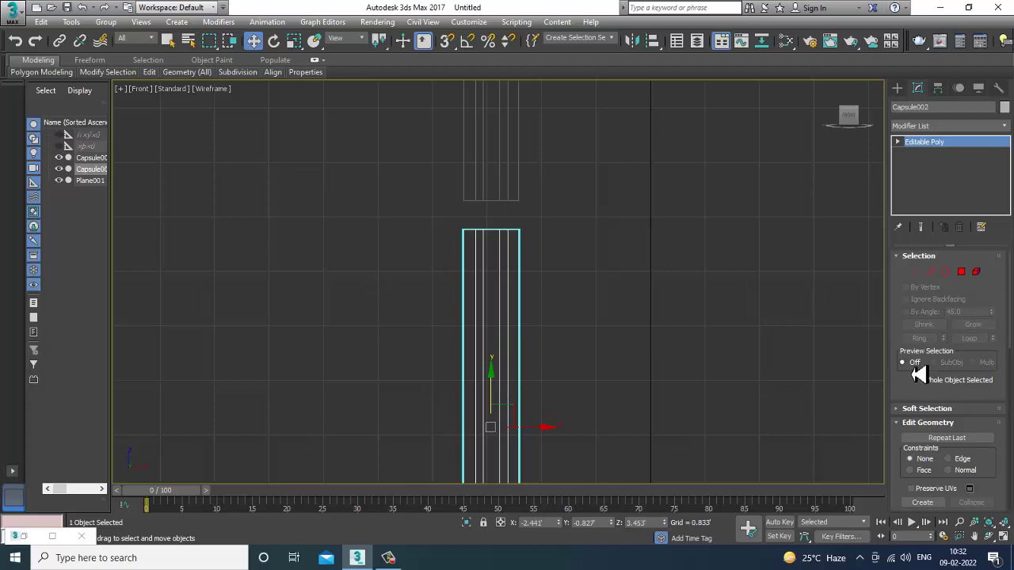
Attach the upper flute segment to the mirrored lower one as a single editable poly
scroll(916, 396, down, 3)
click(922, 410)
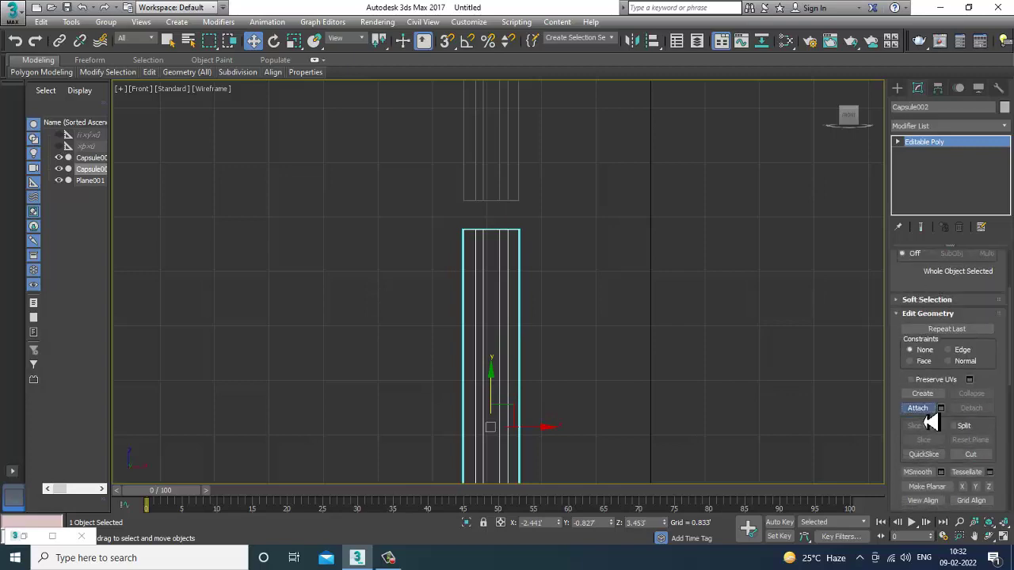
click(517, 206)
Try to select the open borders facing the gap between the two flute halves in the Perspective view
key(alt+w)
key(alt+w)
alt+middle_drag(341, 273, 424, 258)
middle_drag(372, 261, 554, 290)
scroll(463, 252, up, 2)
scroll(559, 289, up, 3)
alt+middle_drag(482, 273, 487, 299)
key(3)
click(504, 334)
ctrl+click(503, 373)
click(501, 362)
Select the facing end edges on both sides of the gap, bridge them into one continuous flute, and leave edge editing
key(2)
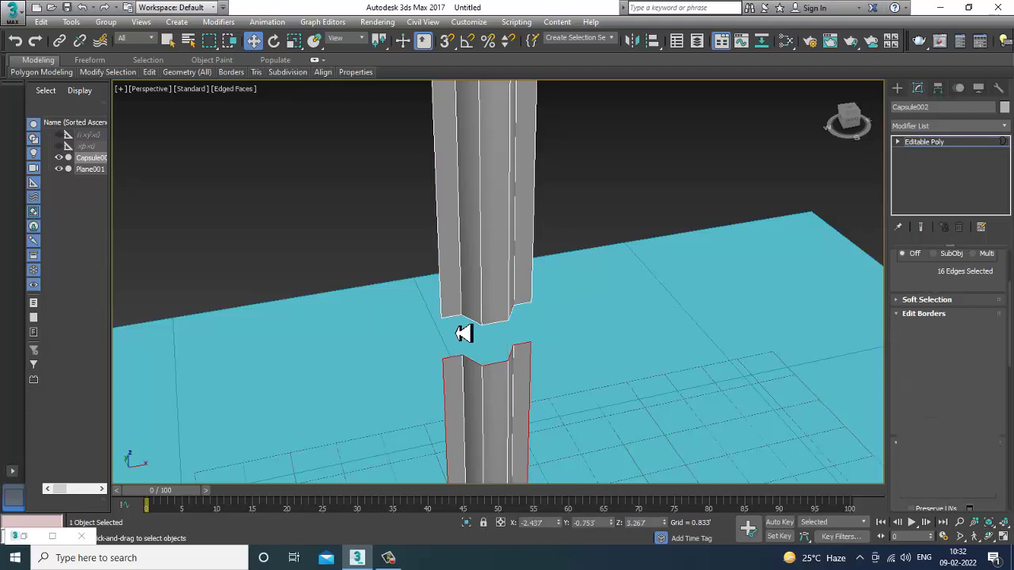
click(472, 328)
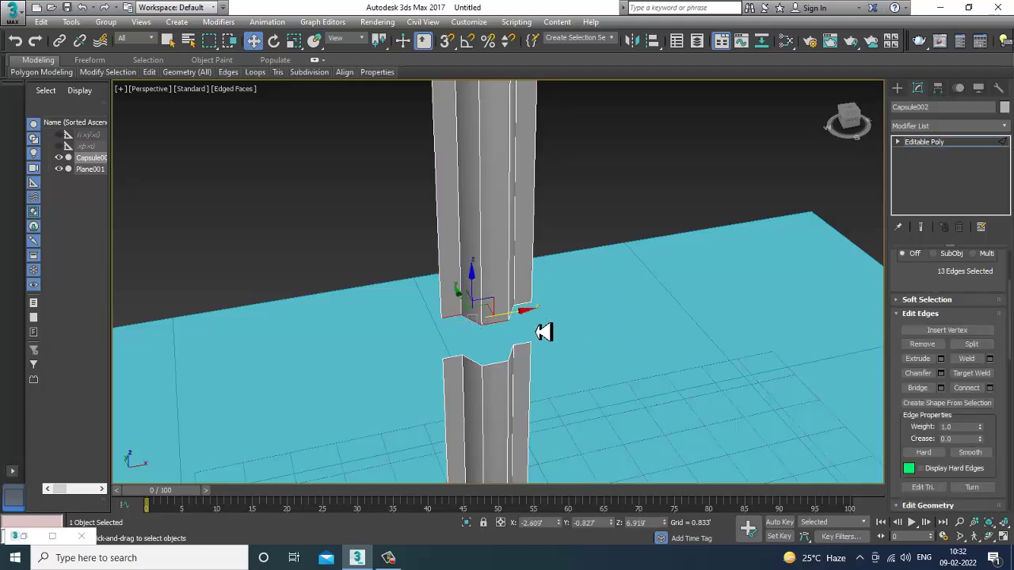
alt+middle_drag(543, 332, 516, 329)
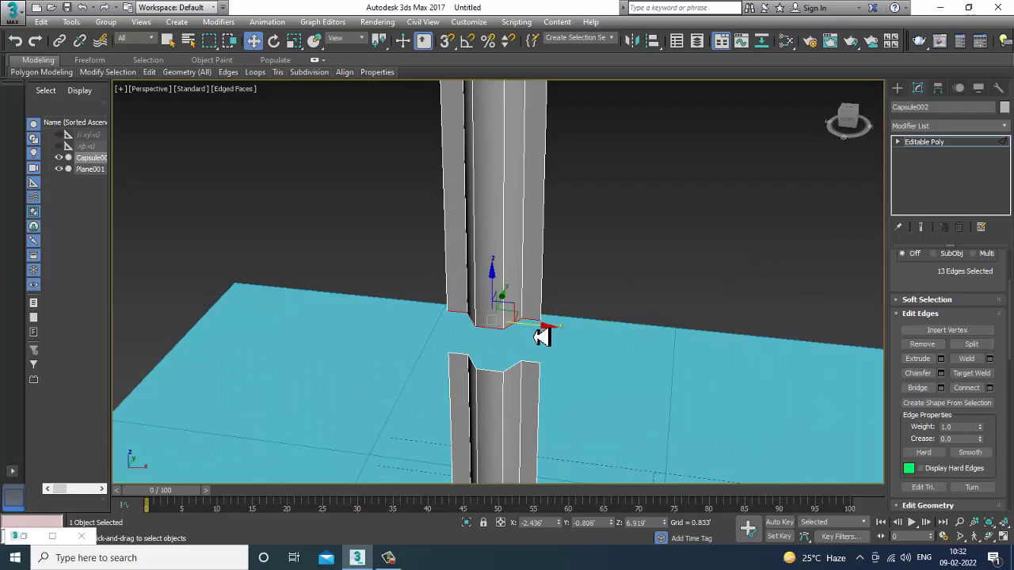
ctrl+click(532, 366)
ctrl+click(515, 369)
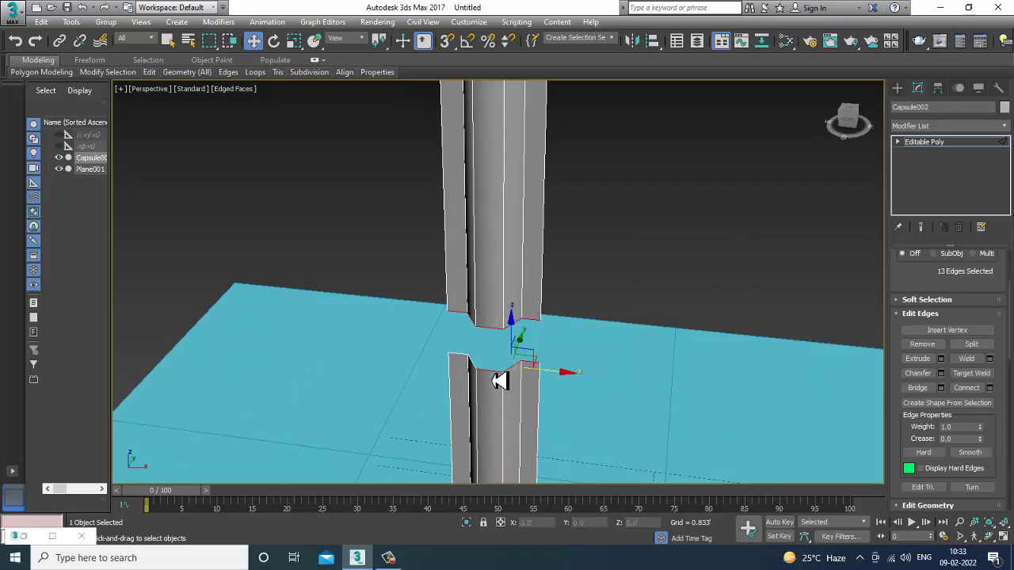
click(917, 387)
alt+middle_drag(515, 317, 565, 321)
scroll(565, 320, down, 10)
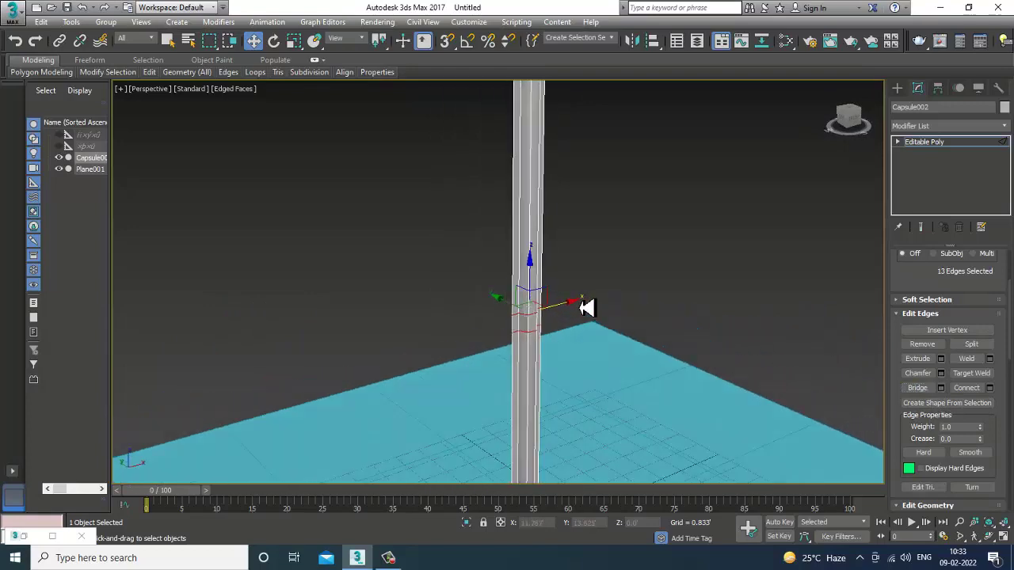
scroll(588, 308, up, 4)
scroll(556, 326, up, 3)
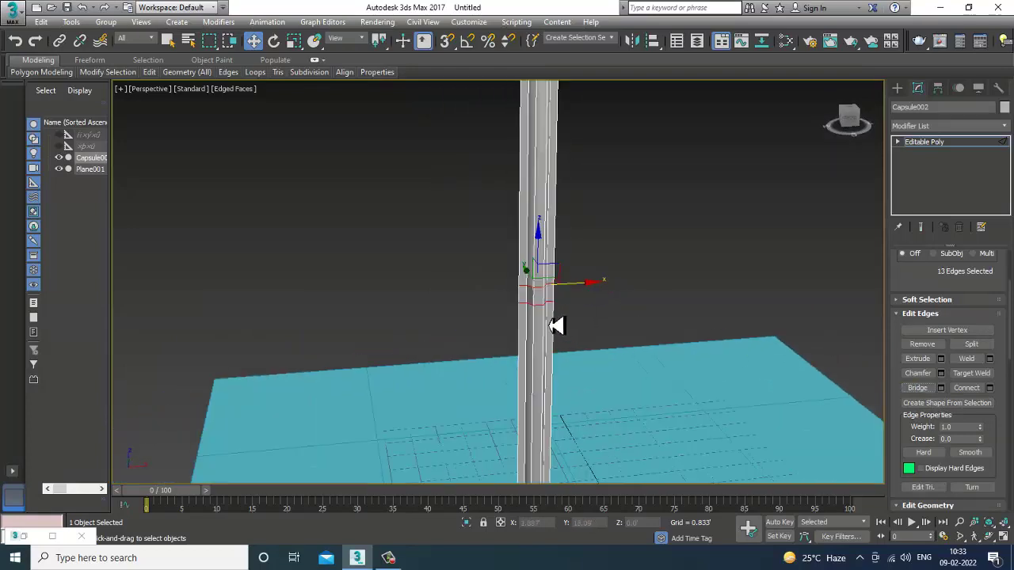
scroll(557, 326, down, 3)
alt+middle_drag(544, 298, 534, 262)
click(918, 142)
Move the full flute left to about X -8.58 in the Front view and place one copy directly to its right
key(alt+w)
click(704, 183)
key(alt+w)
scroll(649, 190, down, 4)
scroll(526, 297, down, 2)
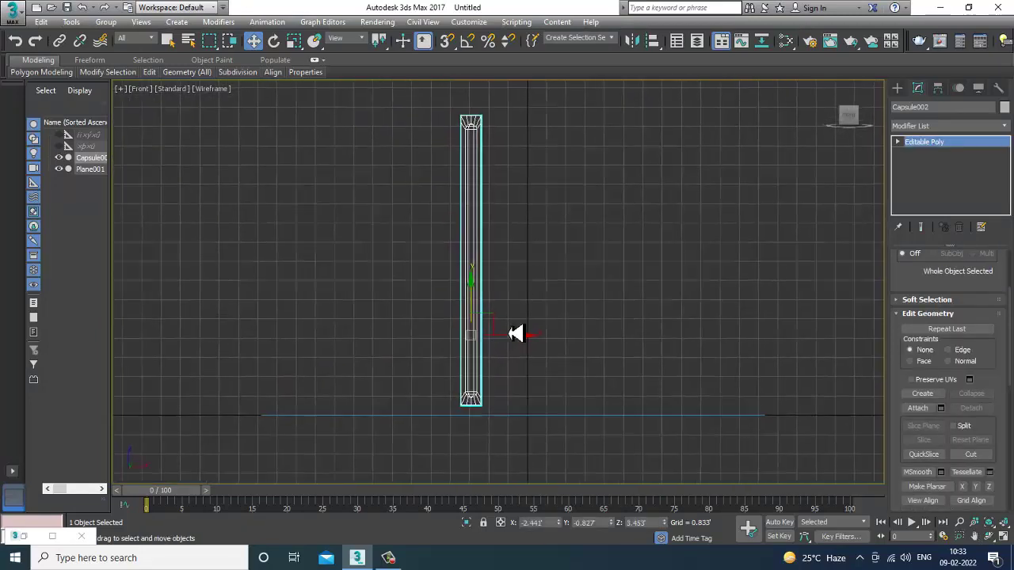
mouse_move(519, 345)
mouse_down()
mouse_move(377, 344)
mouse_move(398, 343)
mouse_up()
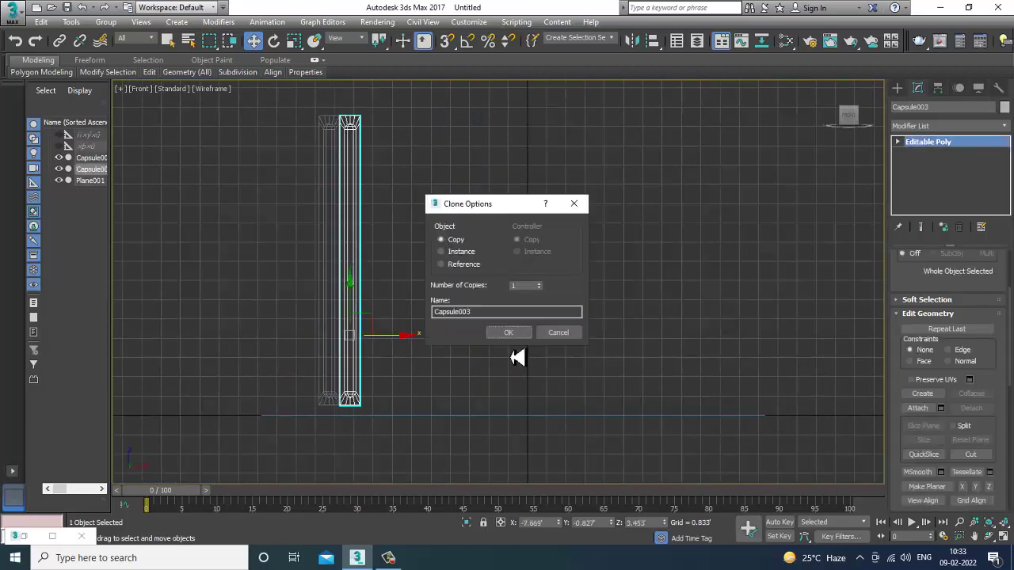
click(511, 332)
Clone the second flute to the right at one-flute spacing as five adjoining copies
scroll(452, 321, up, 6)
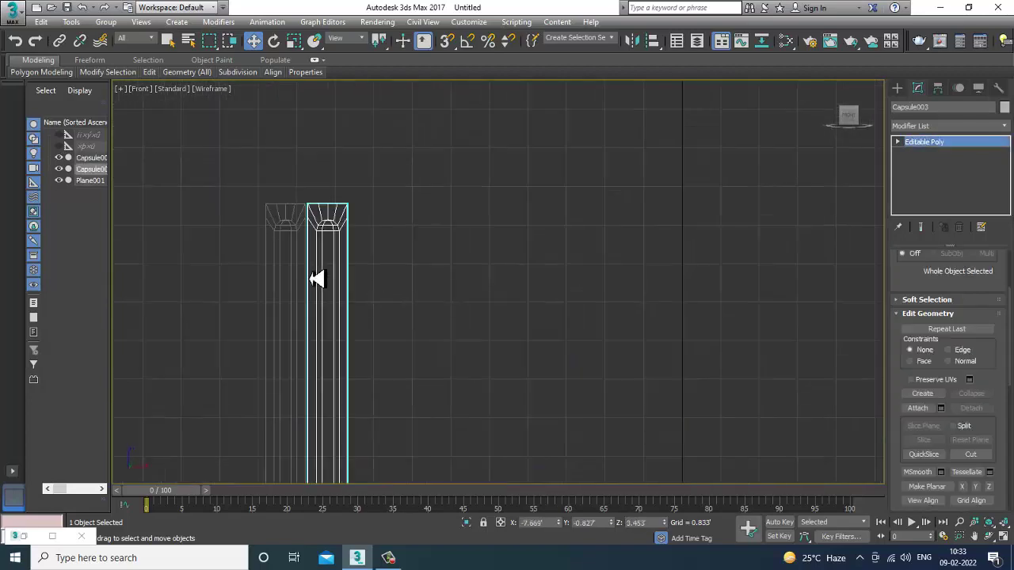
scroll(385, 308, down, 2)
middle_drag(425, 341, 437, 198)
middle_drag(429, 436, 448, 215)
scroll(439, 281, up, 4)
mouse_move(452, 277)
mouse_down()
mouse_move(441, 275)
mouse_move(601, 296)
mouse_up()
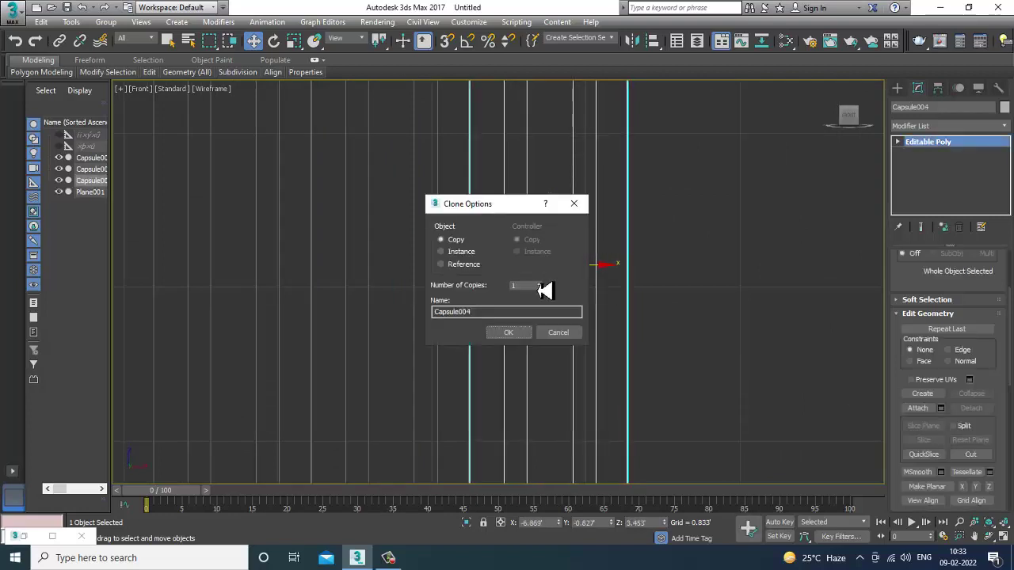
click(512, 332)
Extend the row with three more adjoining copies cloned from the rightmost flute
scroll(572, 330, down, 5)
middle_drag(591, 276, 555, 301)
scroll(562, 304, up, 1)
scroll(559, 235, down, 1)
scroll(554, 332, up, 6)
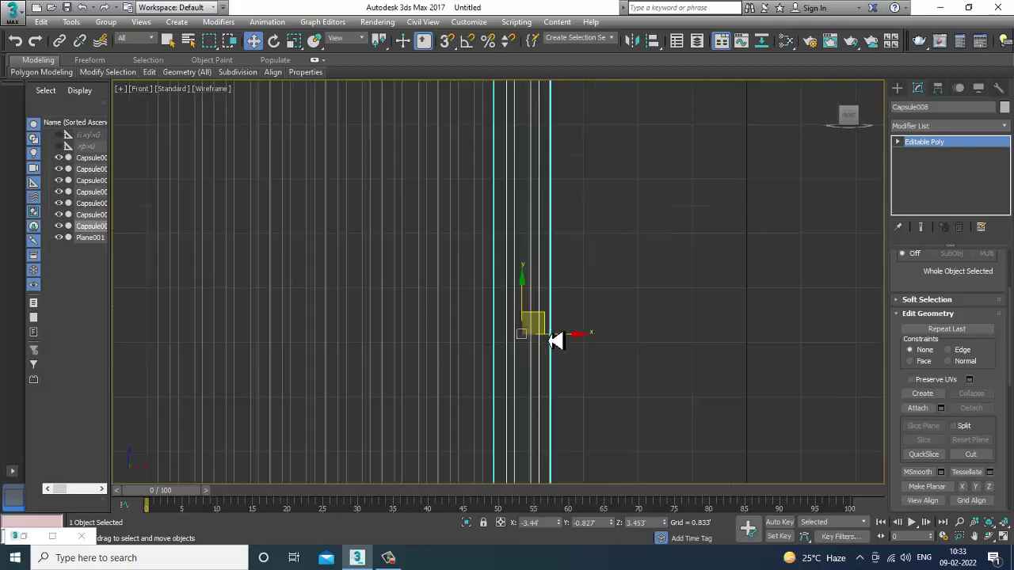
drag(535, 291, 693, 309)
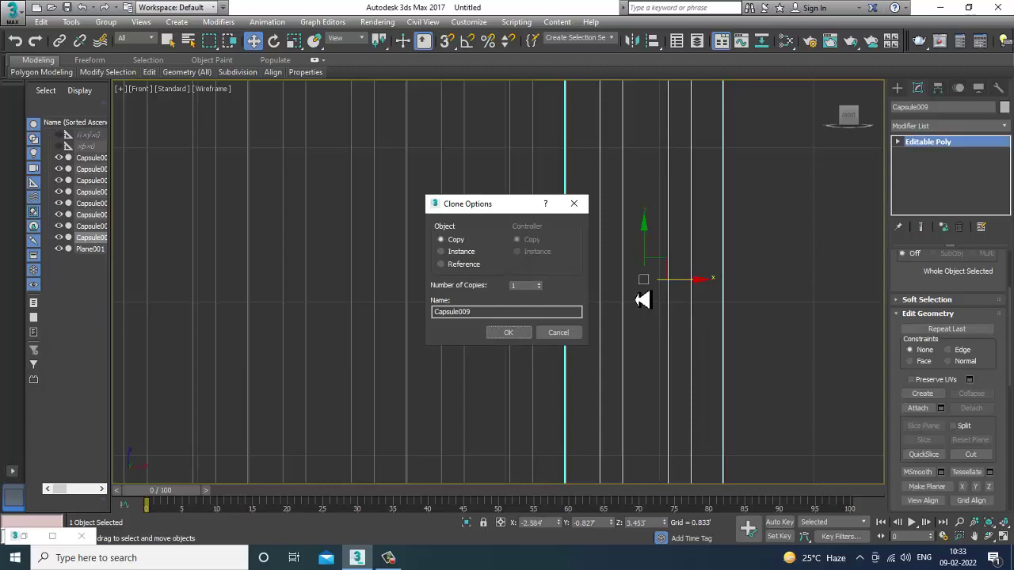
click(515, 333)
Select the leftmost flute and attach the next two flutes in the row to it
scroll(538, 333, down, 6)
middle_drag(610, 298, 609, 321)
scroll(574, 258, up, 2)
middle_drag(529, 217, 547, 231)
scroll(559, 226, down, 2)
scroll(569, 214, up, 5)
click(476, 248)
scroll(473, 255, up, 3)
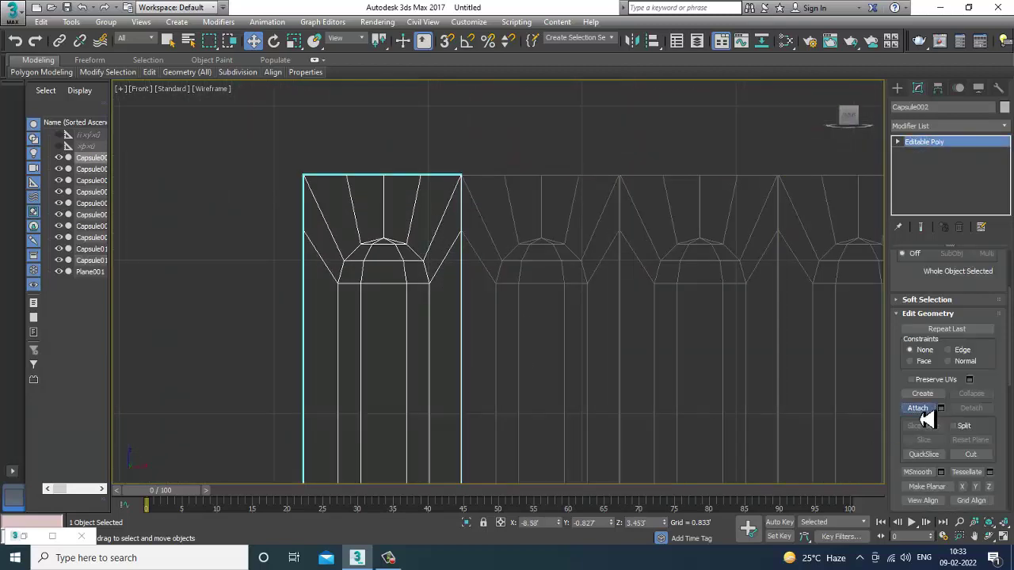
click(486, 185)
click(686, 194)
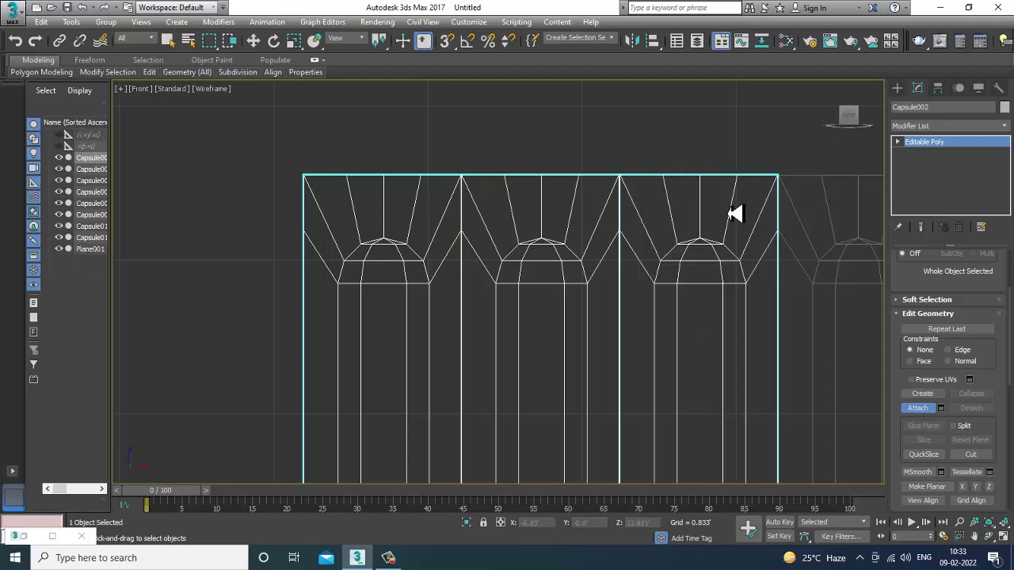
Attach the seven remaining flutes, one after another, to complete a single ten-flute object
middle_drag(735, 214, 570, 176)
click(617, 158)
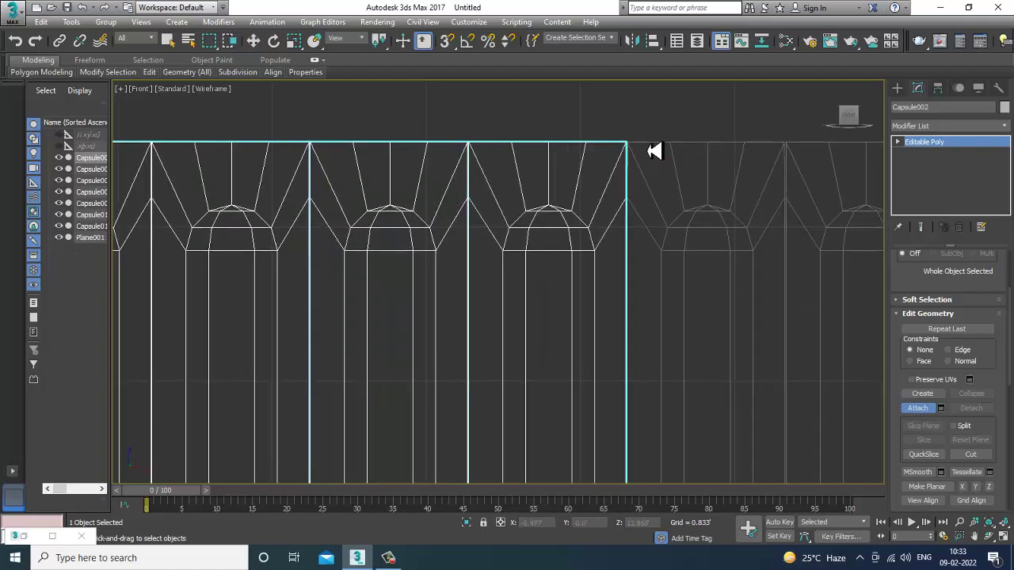
click(654, 212)
middle_drag(764, 192, 453, 172)
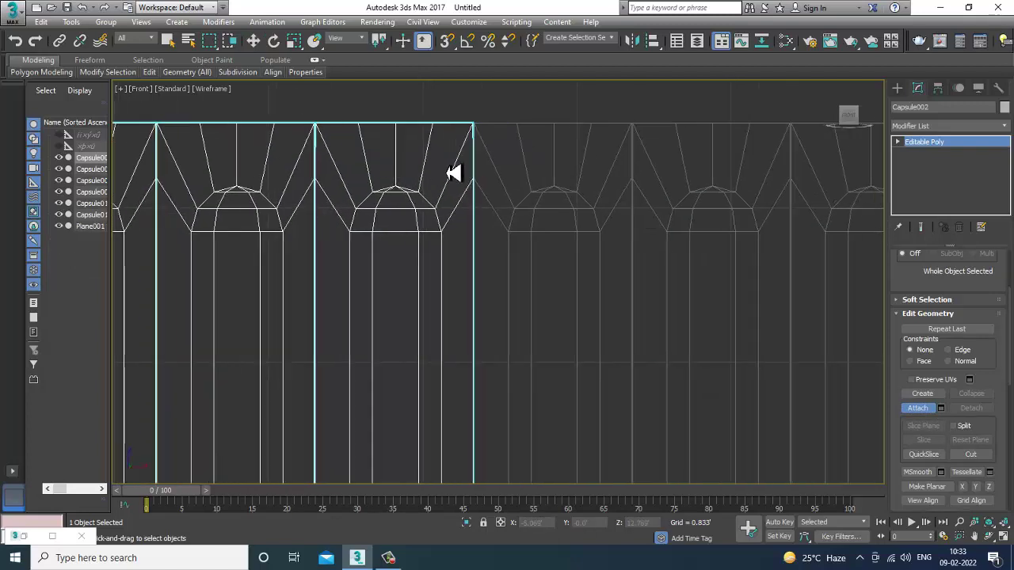
click(584, 134)
middle_drag(681, 136, 526, 176)
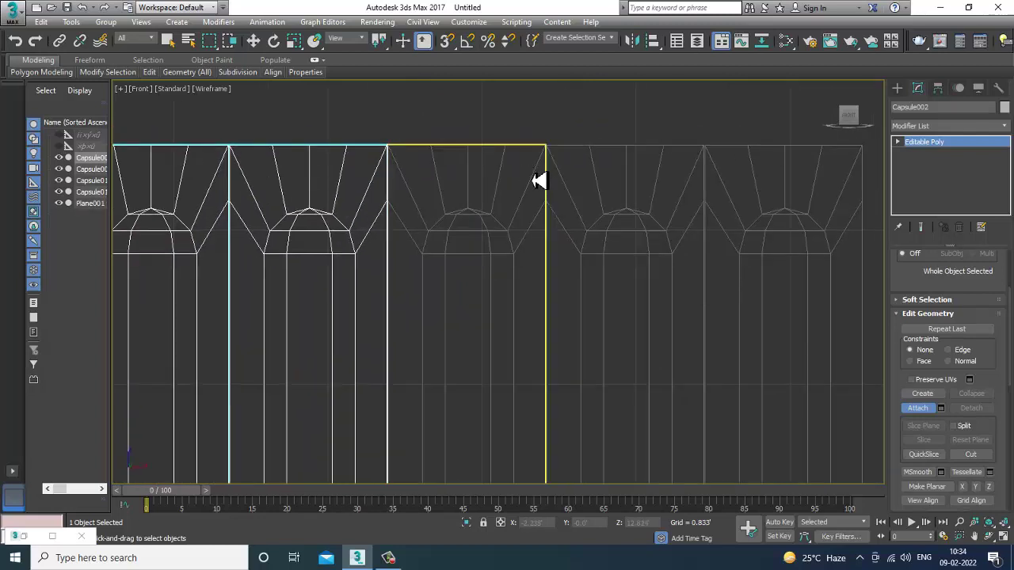
click(539, 181)
click(578, 199)
click(737, 209)
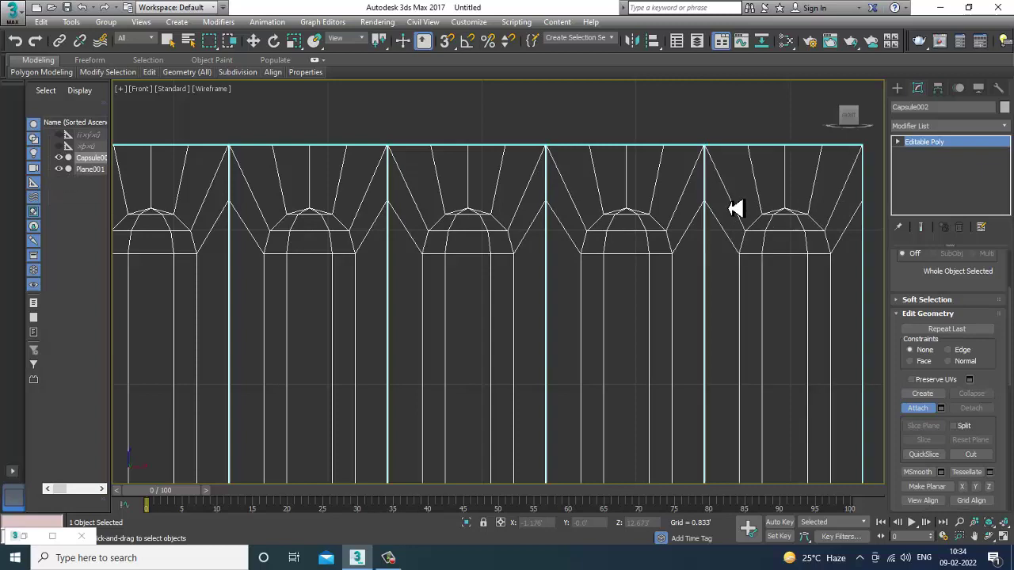
In vertex mode, weld the coincident corner vertices and the pair just below them at the upper end of the leftmost flute seam
scroll(665, 208, down, 3)
middle_drag(702, 249, 803, 285)
middle_drag(287, 260, 356, 265)
key(w)
scroll(178, 224, up, 3)
middle_drag(178, 223, 376, 242)
key(1)
scroll(452, 247, up, 2)
middle_drag(451, 248, 427, 260)
drag(407, 211, 459, 263)
scroll(443, 251, up, 3)
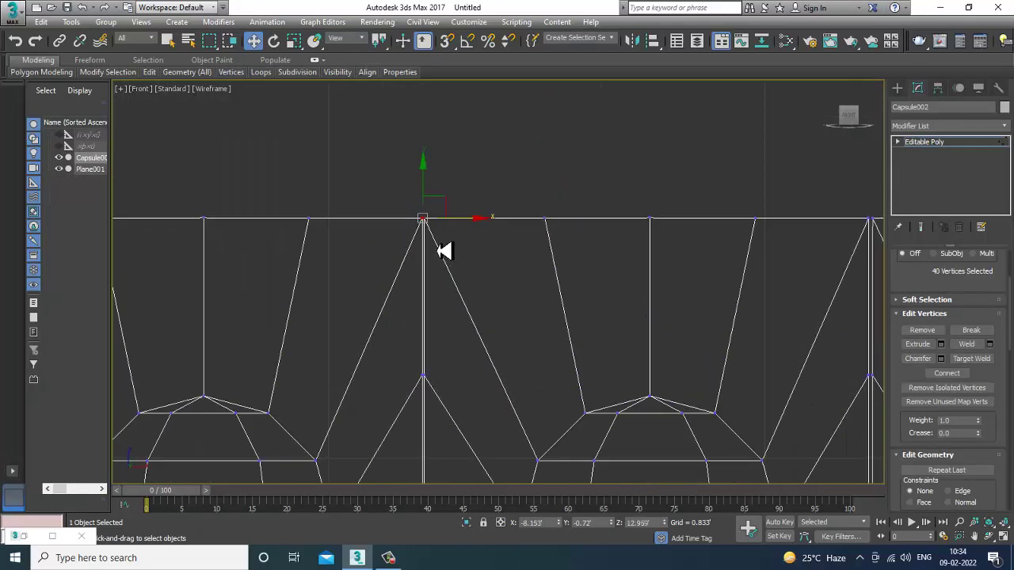
right_click(437, 231)
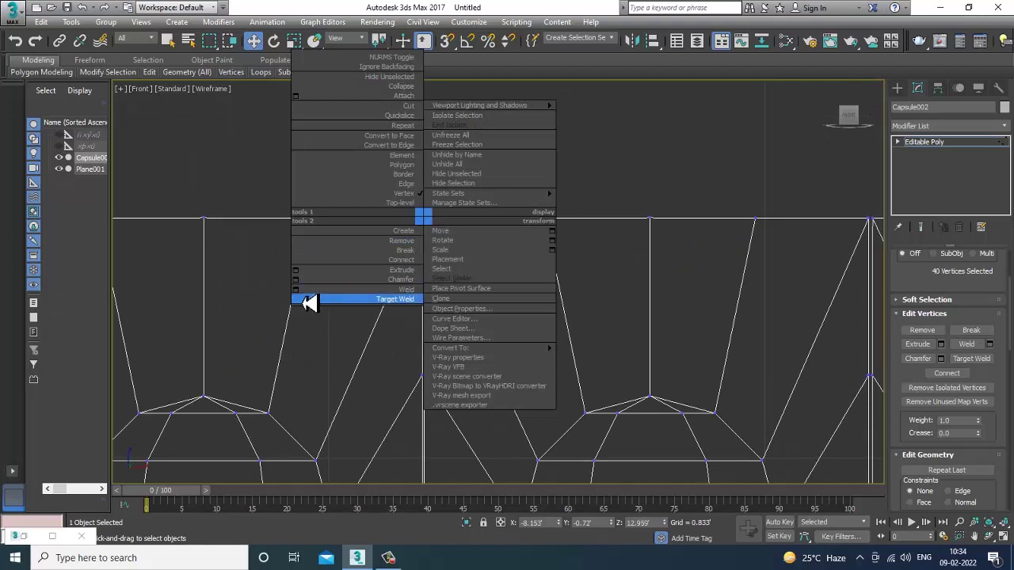
click(297, 290)
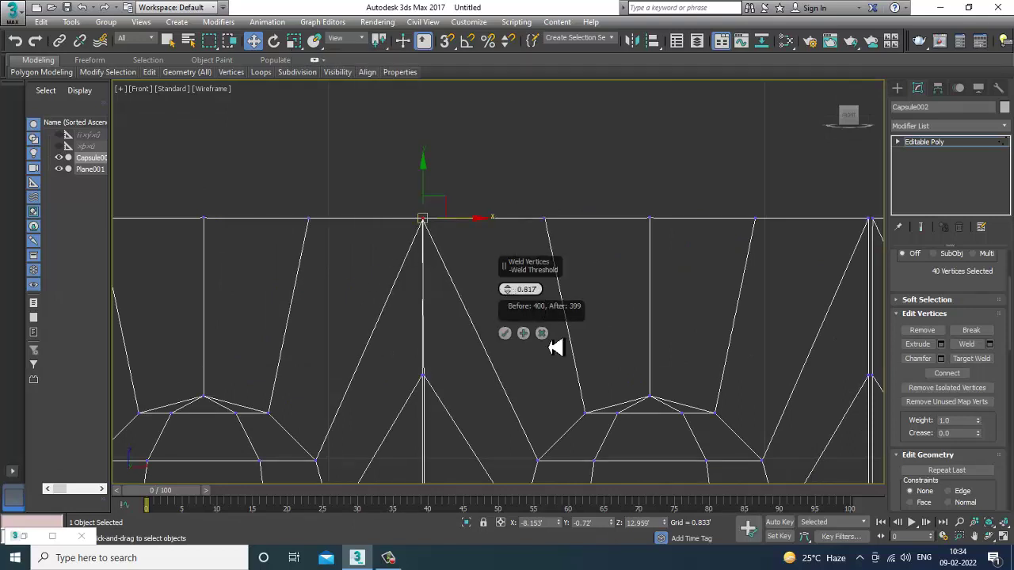
click(505, 334)
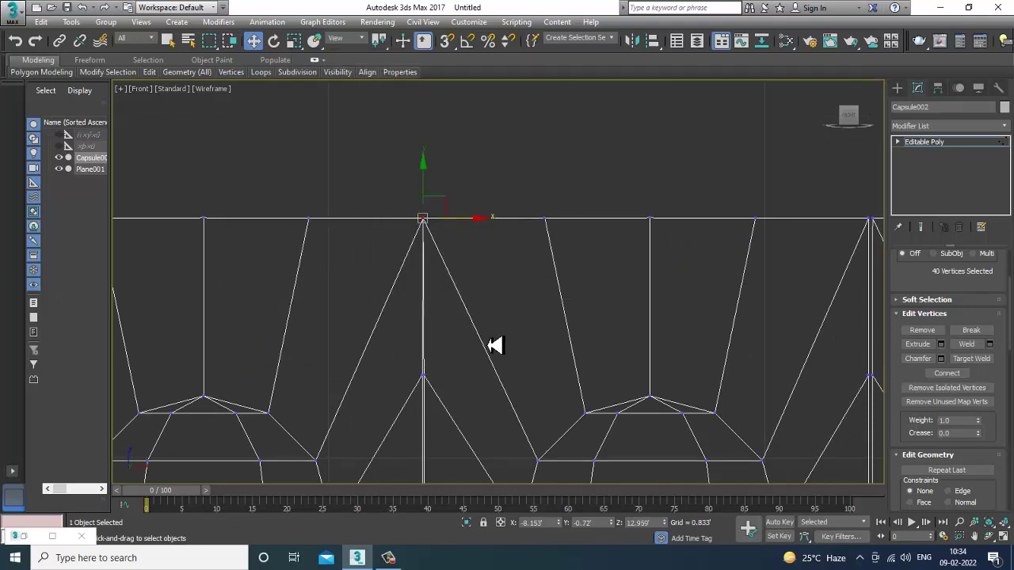
middle_drag(419, 372, 400, 290)
right_click(404, 301)
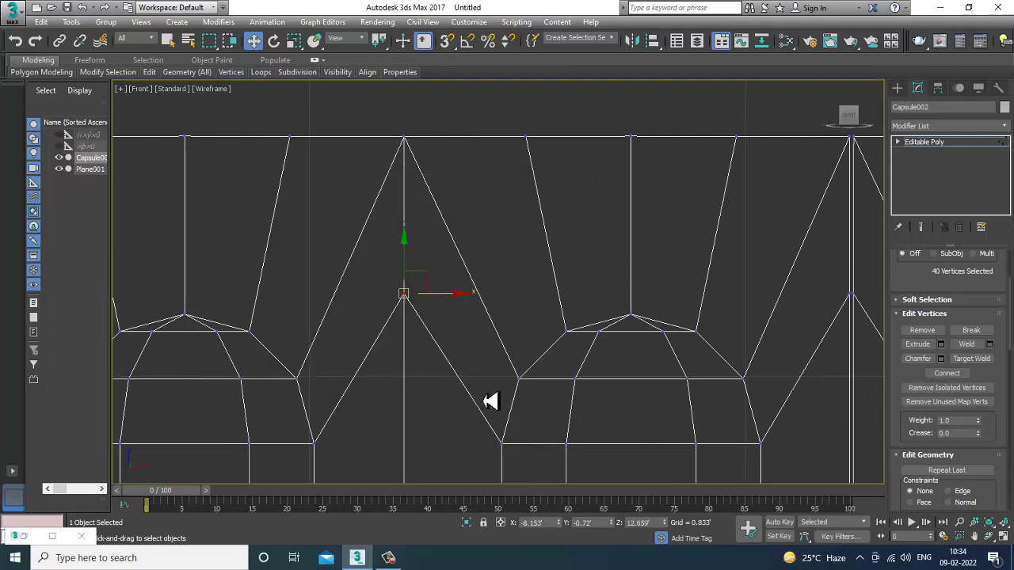
Weld the inner vertex pair and the corner vertex pair at the lower end of the leftmost flute seam
scroll(500, 346, down, 8)
scroll(507, 281, down, 4)
middle_drag(544, 298, 544, 190)
scroll(545, 376, up, 2)
scroll(544, 317, up, 2)
middle_drag(547, 375, 544, 184)
scroll(499, 297, up, 2)
scroll(503, 296, up, 5)
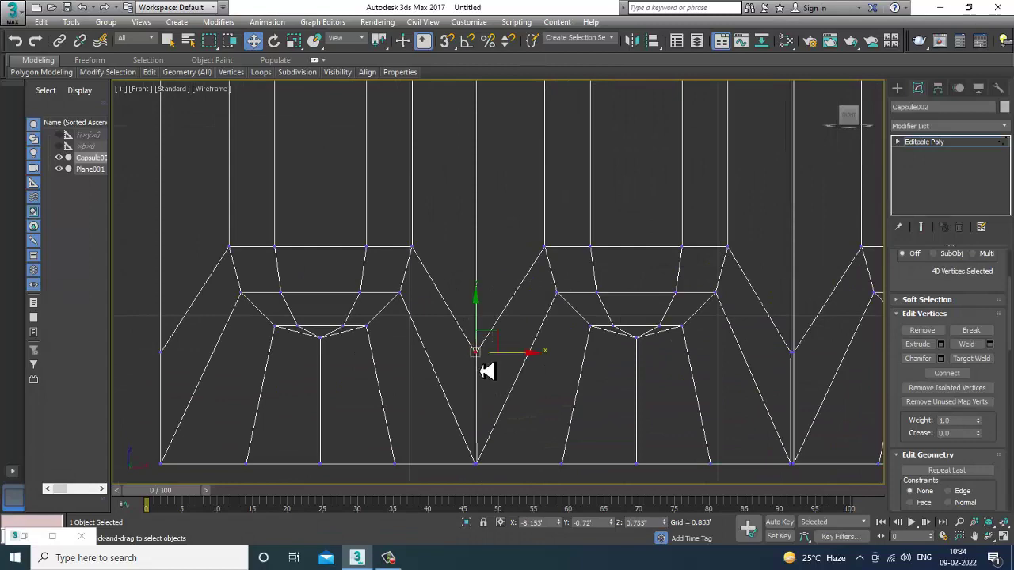
right_click(476, 356)
click(457, 426)
middle_drag(513, 373, 507, 236)
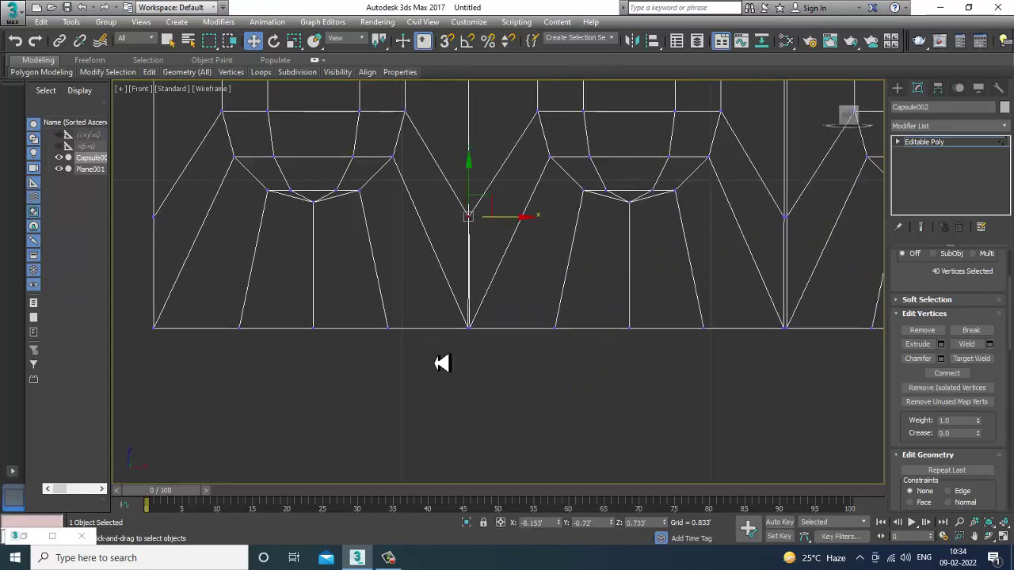
right_click(467, 330)
click(462, 411)
Weld the corner and inner vertex pairs at the lower end of the second flute seam from the left
middle_drag(758, 284, 568, 284)
drag(640, 380, 625, 361)
right_click(594, 331)
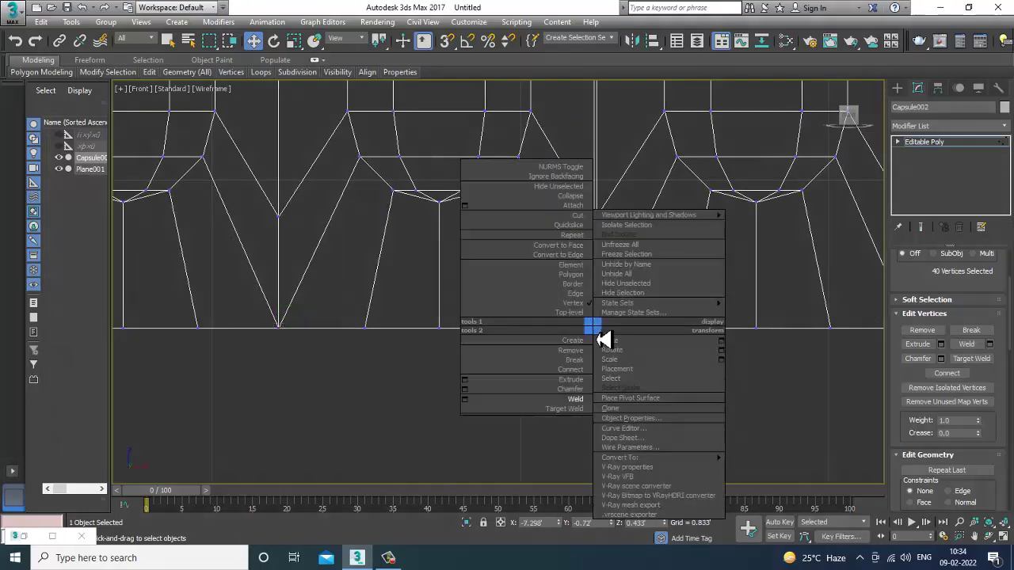
click(579, 401)
right_click(604, 219)
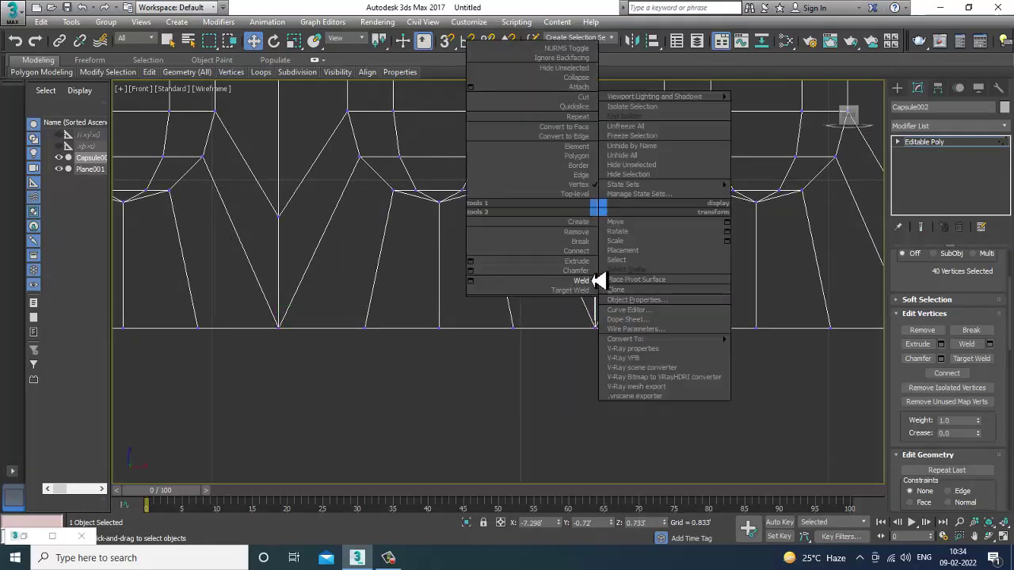
click(586, 281)
Weld the corner and inner vertex pairs at the lower end of the third flute seam from the left
drag(561, 312, 627, 376)
right_click(592, 341)
click(582, 415)
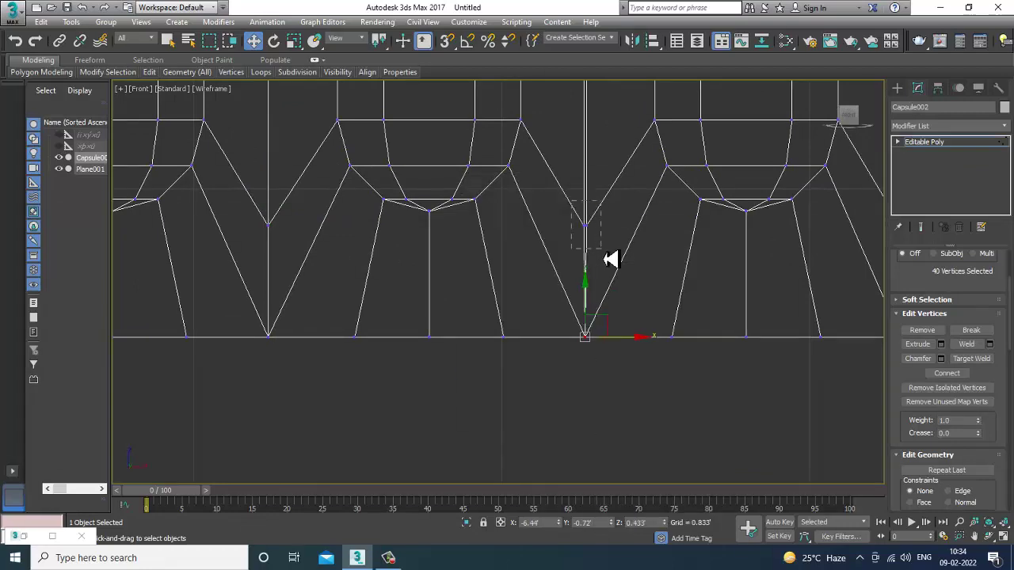
right_click(586, 223)
click(573, 296)
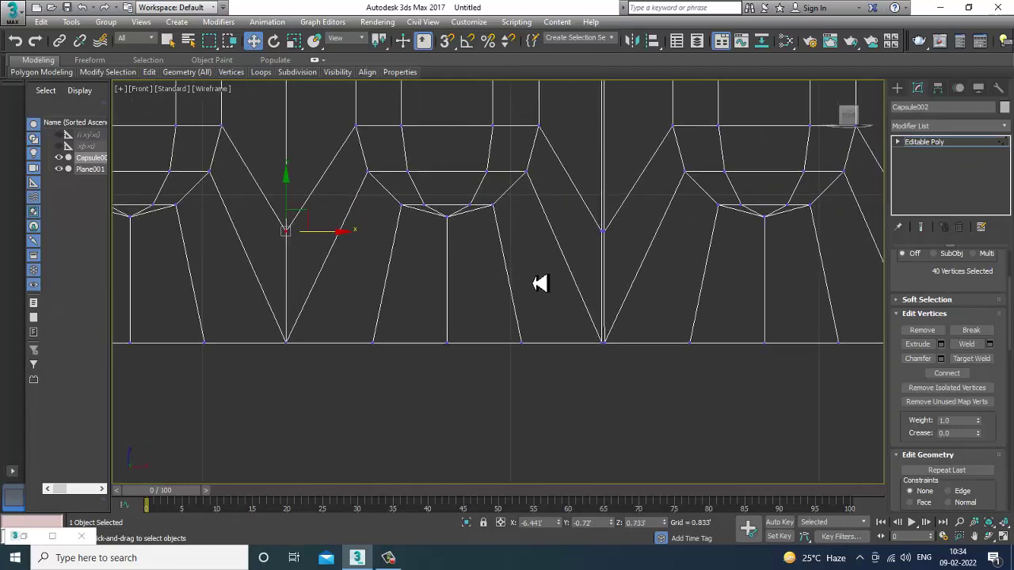
Weld the corner and inner vertex pairs at the lower end of the fourth flute seam from the left
right_click(603, 347)
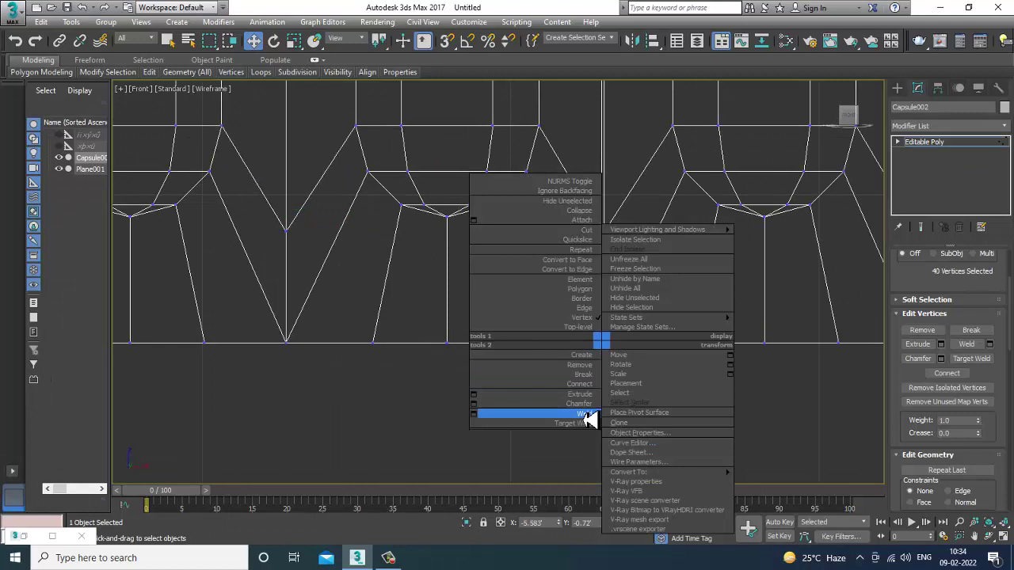
click(588, 414)
right_click(595, 231)
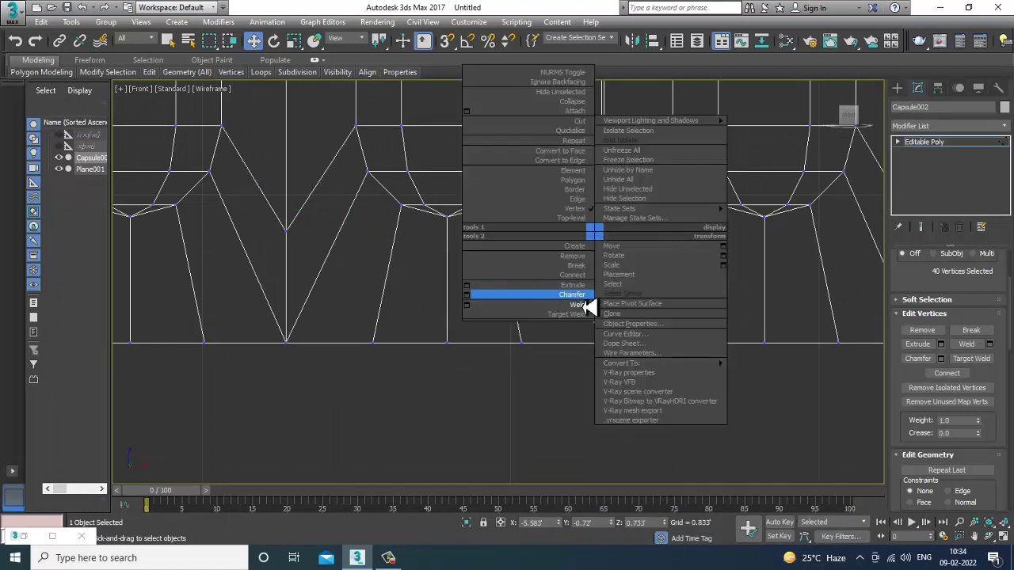
click(583, 305)
click(400, 560)
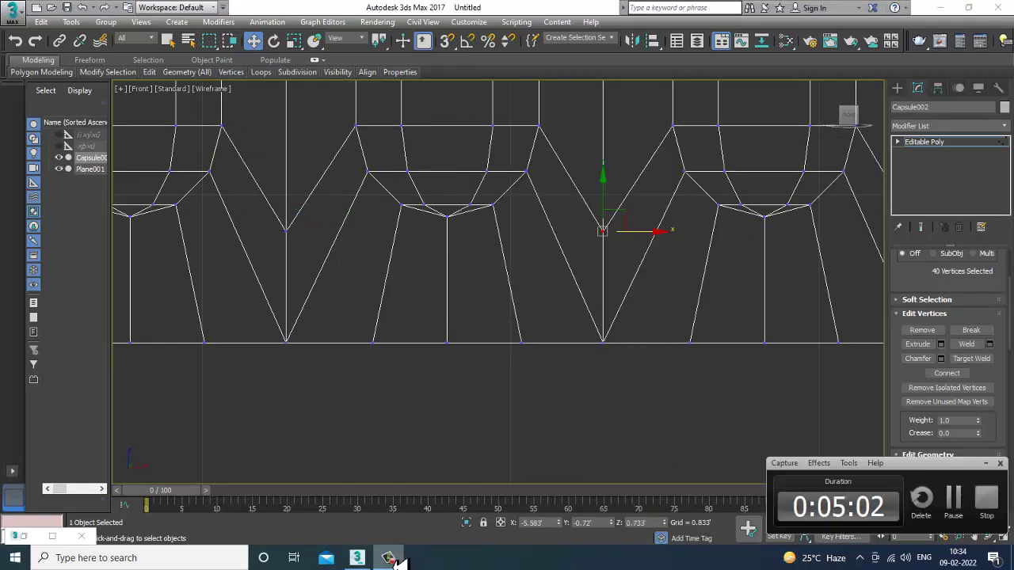
click(400, 559)
Weld the corner and inner vertex pairs at the lower end of the fifth flute seam from the left
middle_drag(672, 364, 561, 356)
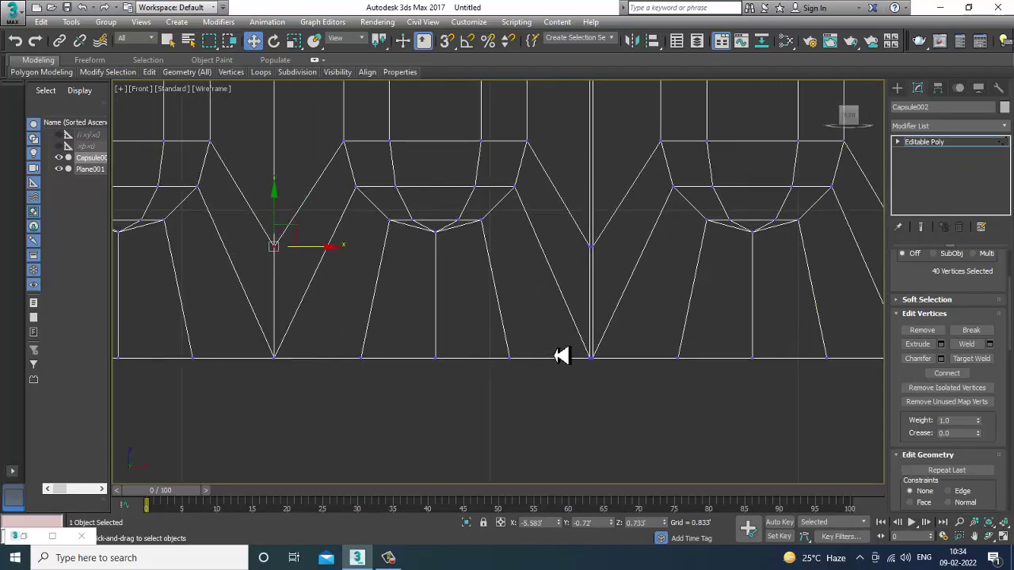
right_click(582, 346)
click(570, 411)
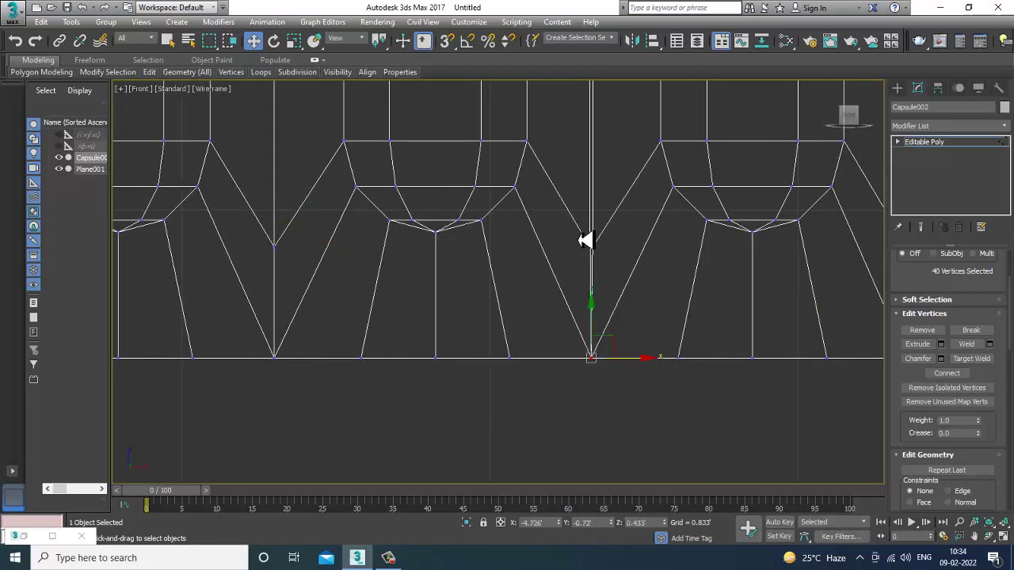
right_click(585, 238)
click(576, 312)
Weld the inner and corner vertex pairs at the lower end of the sixth flute seam from the left
middle_drag(783, 239, 439, 233)
right_click(569, 248)
click(552, 316)
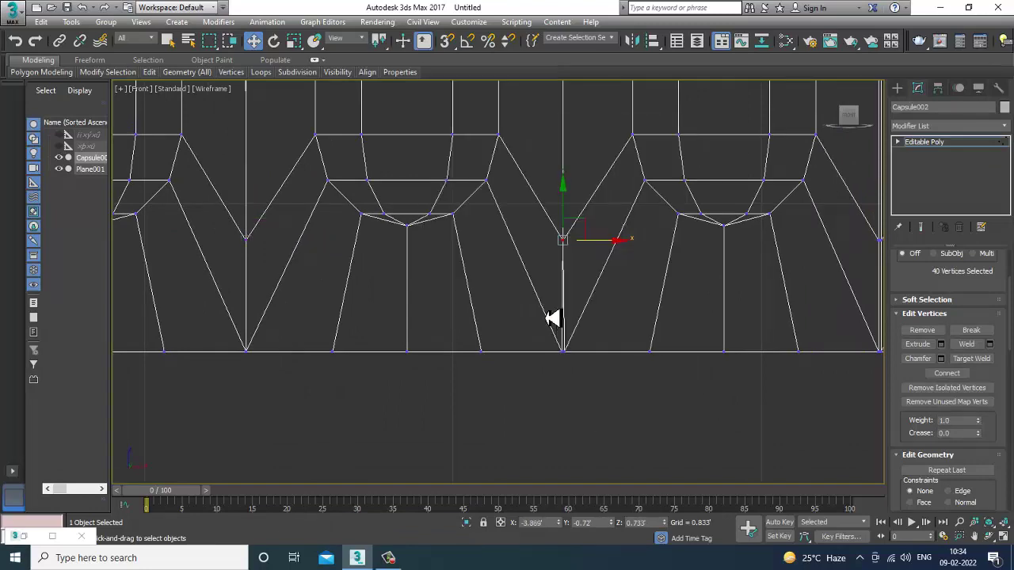
right_click(563, 357)
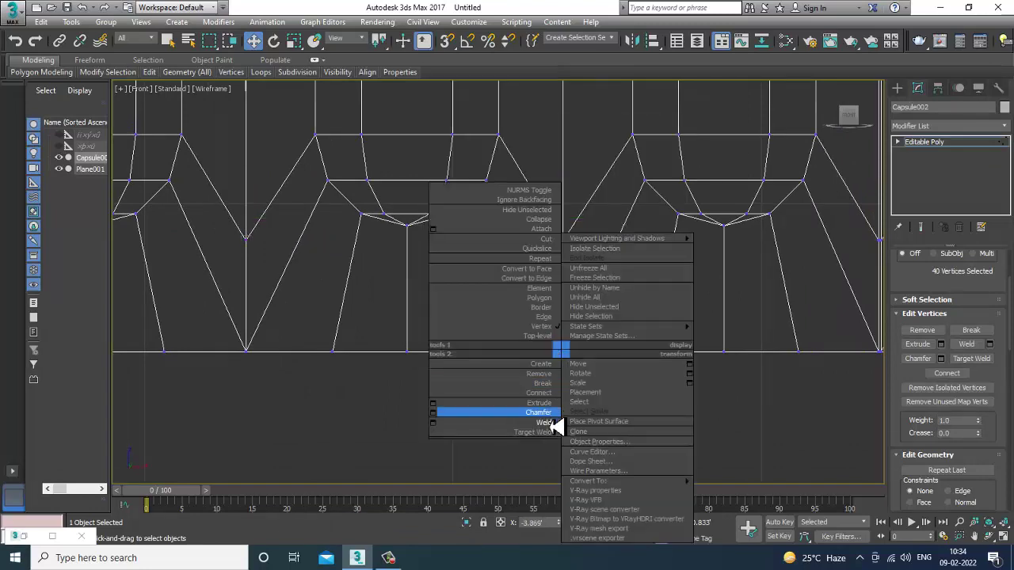
click(549, 423)
Weld the corner and inner vertex pairs at the lower end of the seventh flute seam from the left
middle_drag(875, 337, 518, 336)
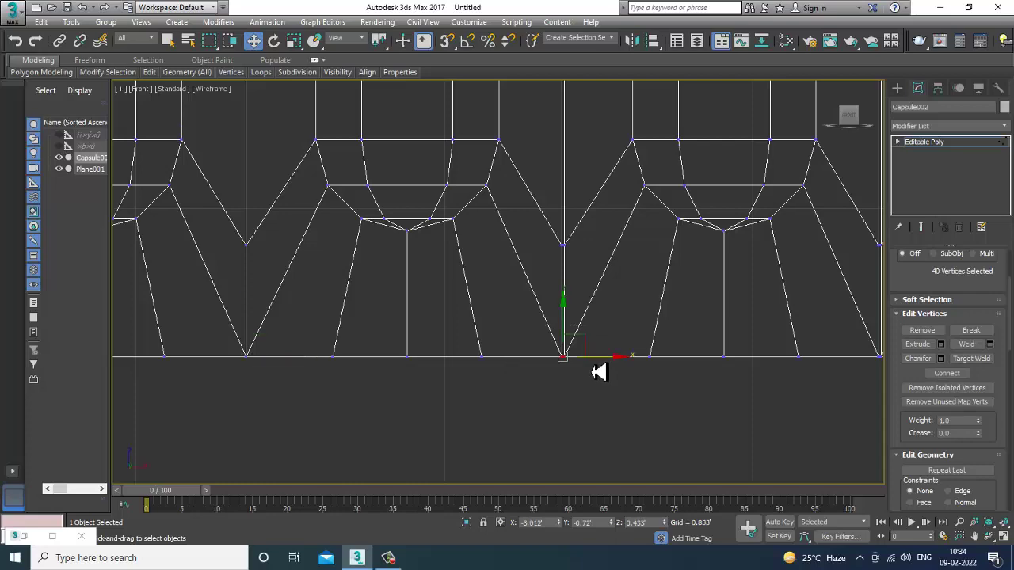
right_click(566, 350)
click(557, 426)
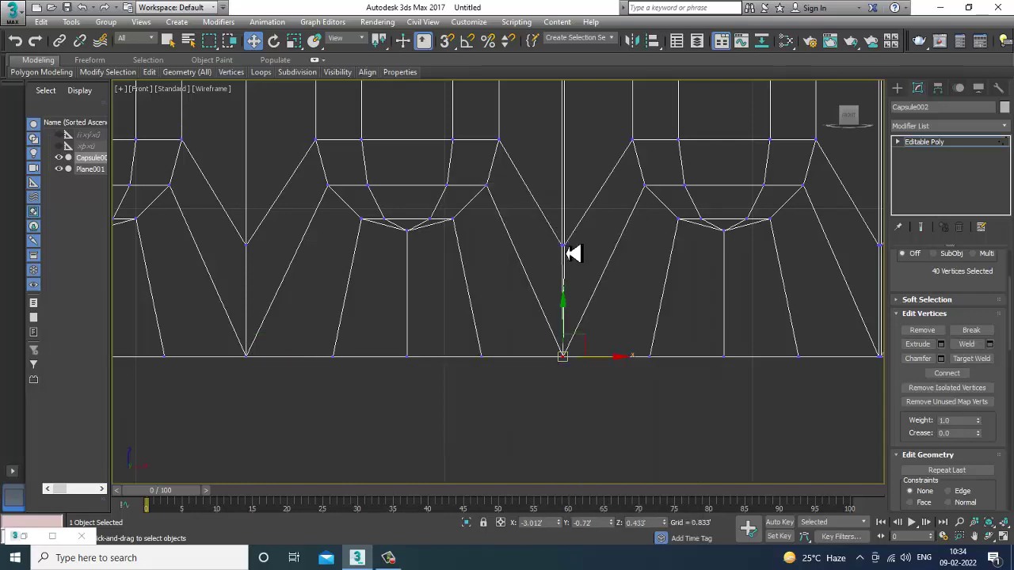
drag(566, 254, 549, 236)
right_click(544, 236)
click(532, 306)
Weld the inner and corner vertex pairs at the lower end of the eighth flute seam from the left
middle_drag(736, 274, 552, 275)
right_click(566, 310)
click(555, 318)
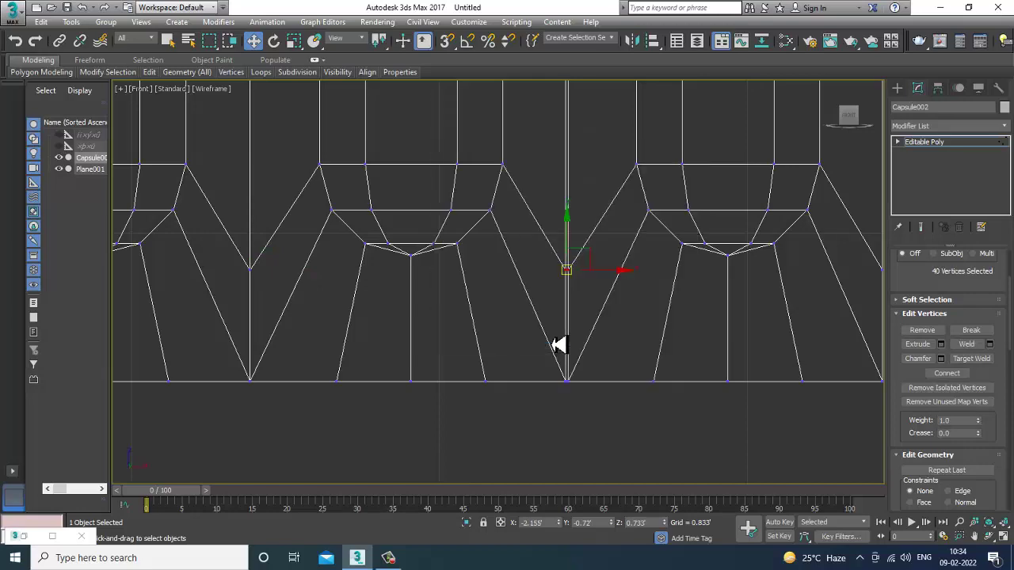
drag(570, 393, 578, 396)
right_click(568, 351)
click(556, 425)
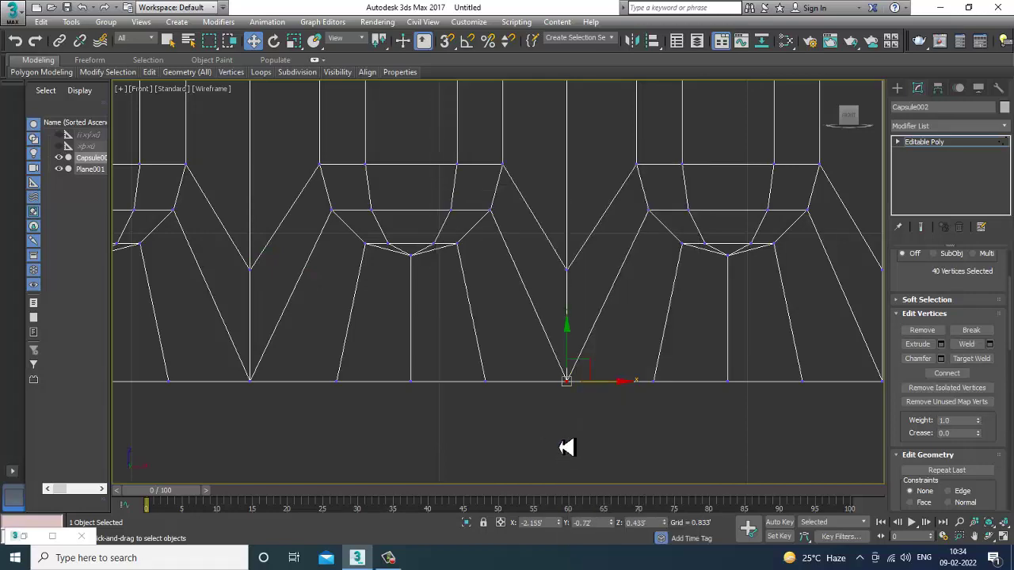
Weld the inner and corner vertex pairs at the lower end of the ninth, rightmost flute seam
scroll(564, 443, down, 3)
middle_drag(715, 386, 521, 356)
scroll(561, 320, up, 5)
drag(517, 366, 518, 367)
right_click(501, 335)
click(487, 405)
drag(473, 421, 524, 486)
right_click(502, 445)
click(482, 428)
Weld the inner and corner vertex pairs at the upper end of the ninth, rightmost flute seam
scroll(486, 402, down, 5)
middle_drag(567, 210, 576, 447)
middle_drag(511, 188, 487, 393)
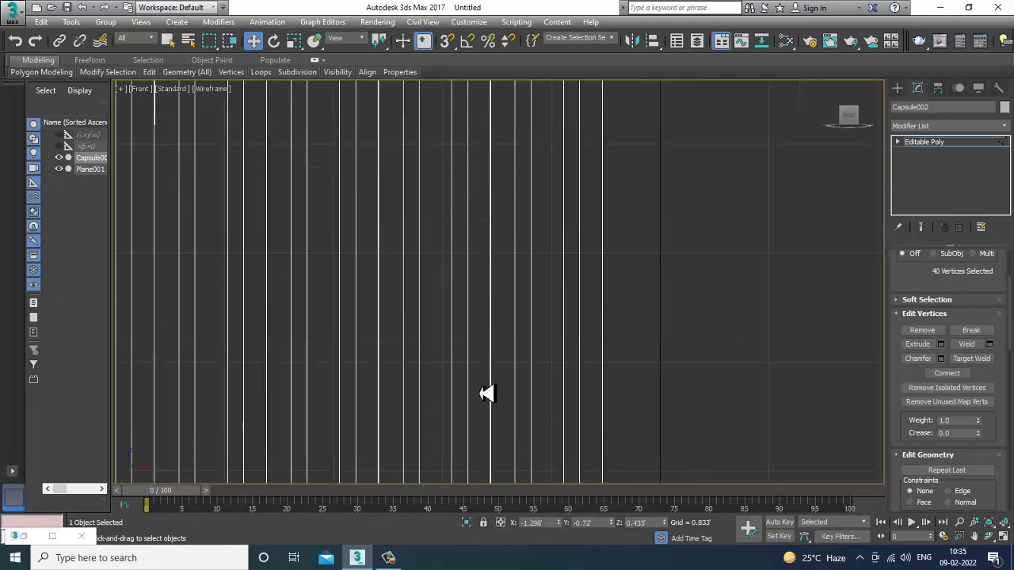
middle_drag(514, 220, 495, 428)
middle_drag(478, 176, 531, 419)
scroll(530, 418, up, 6)
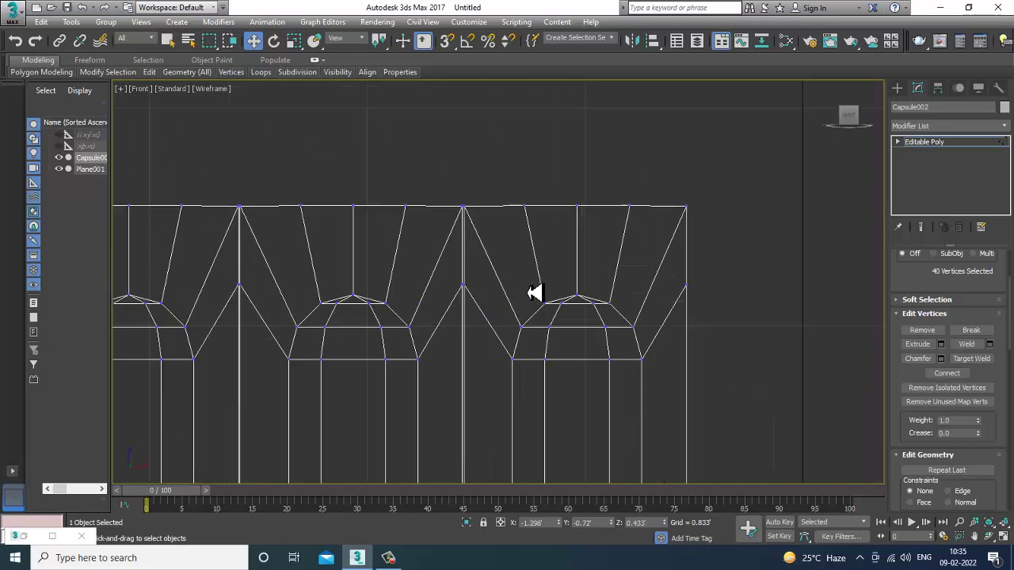
right_click(480, 299)
click(460, 351)
drag(502, 160, 501, 159)
right_click(474, 169)
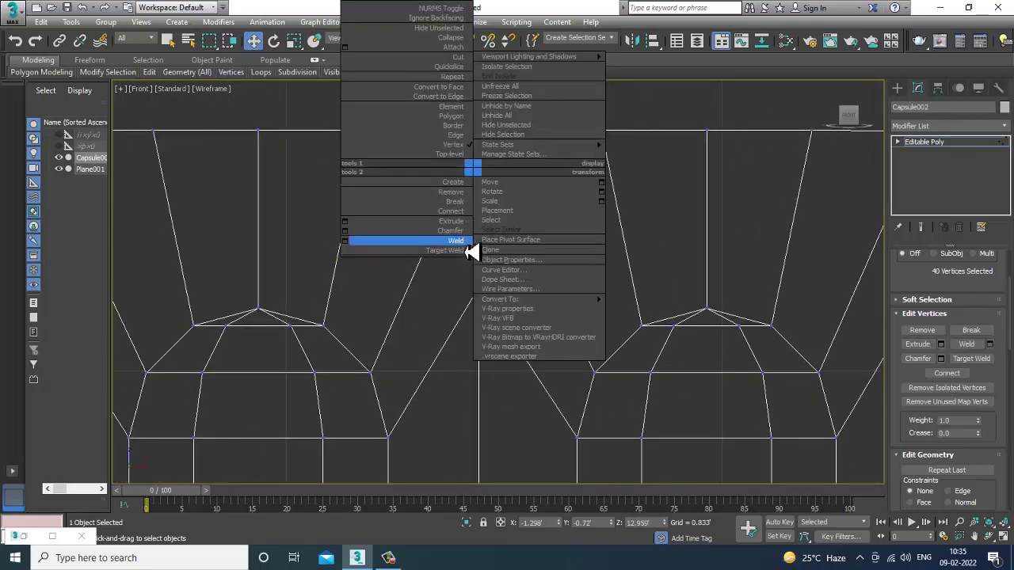
click(461, 243)
Weld the corner and inner vertex pairs at the upper end of the eighth flute seam from the left
scroll(459, 196, down, 2)
middle_drag(253, 213, 571, 251)
right_click(536, 198)
click(529, 271)
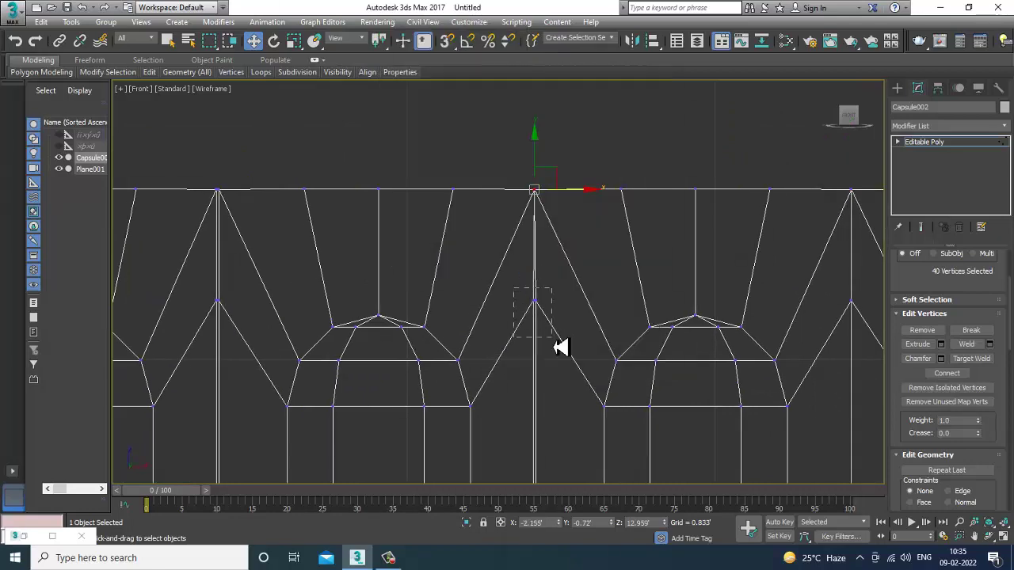
drag(553, 338, 552, 338)
right_click(533, 304)
click(514, 378)
Weld the corner and inner vertex pairs at the upper end of the seventh flute seam from the left
middle_drag(217, 228, 402, 227)
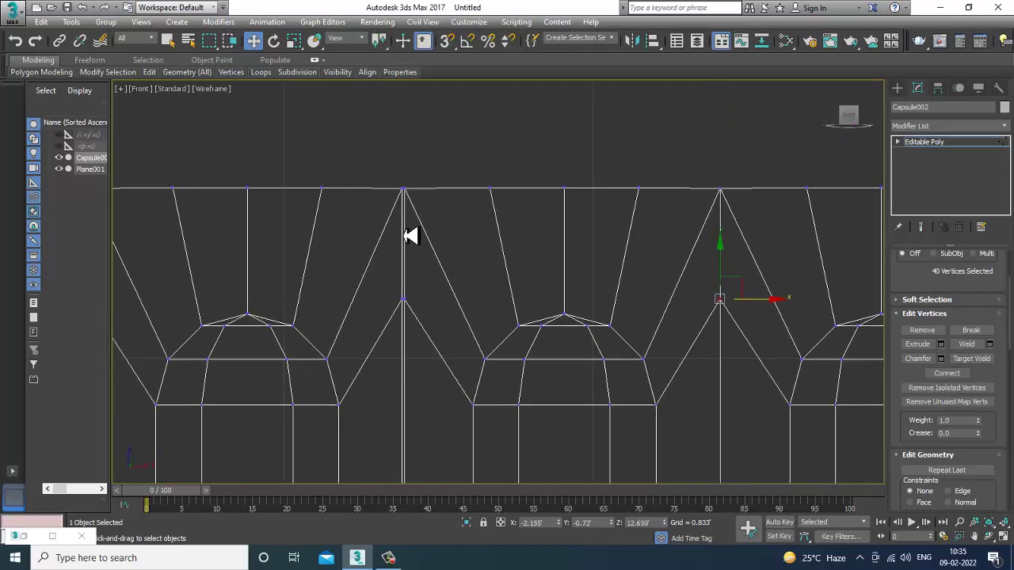
right_click(404, 198)
click(398, 266)
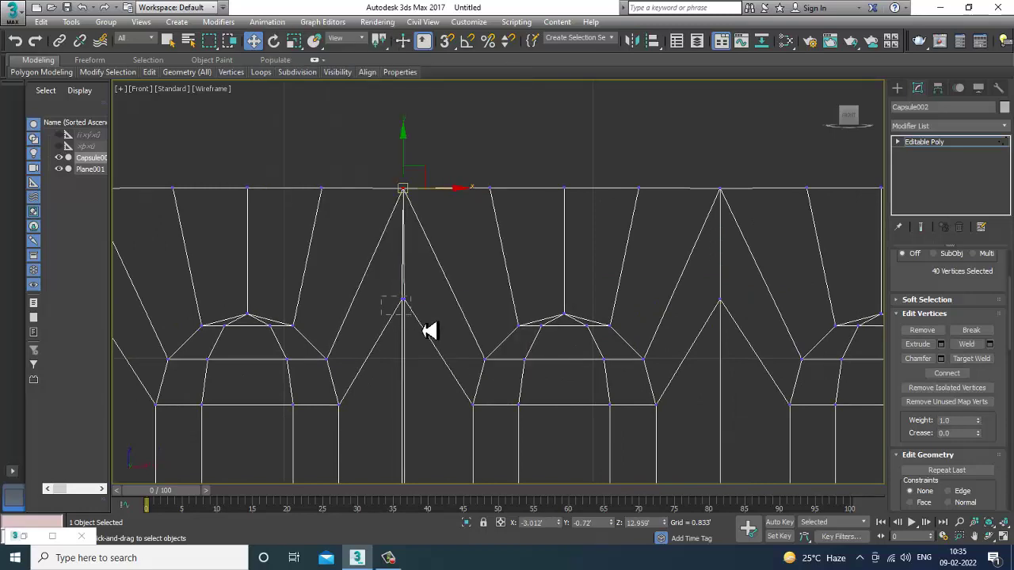
right_click(418, 320)
click(400, 379)
Weld the corner and inner vertex pairs at the upper end of the sixth flute seam from the left
middle_drag(244, 291, 615, 295)
right_click(446, 201)
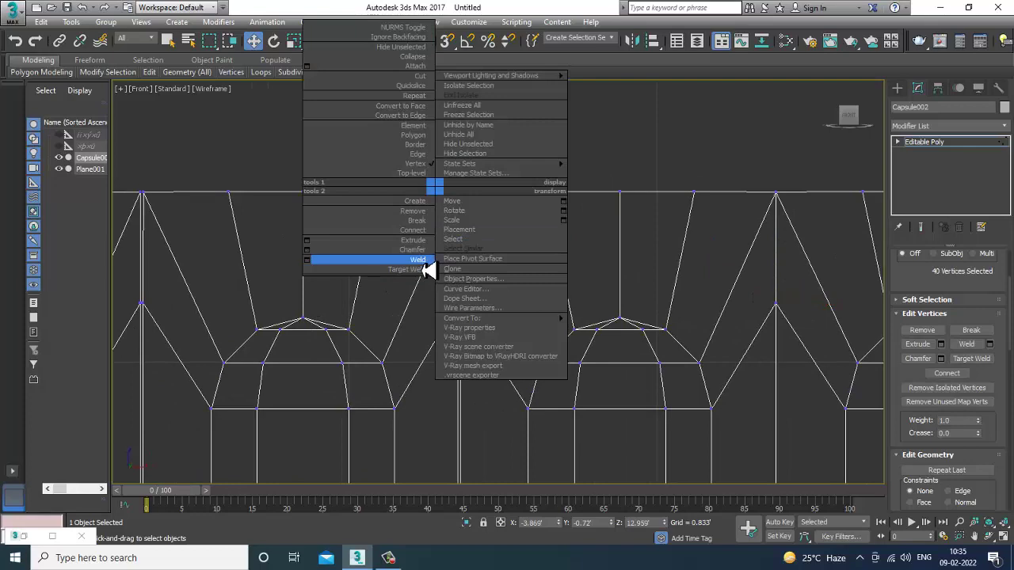
click(430, 265)
right_click(458, 305)
click(430, 372)
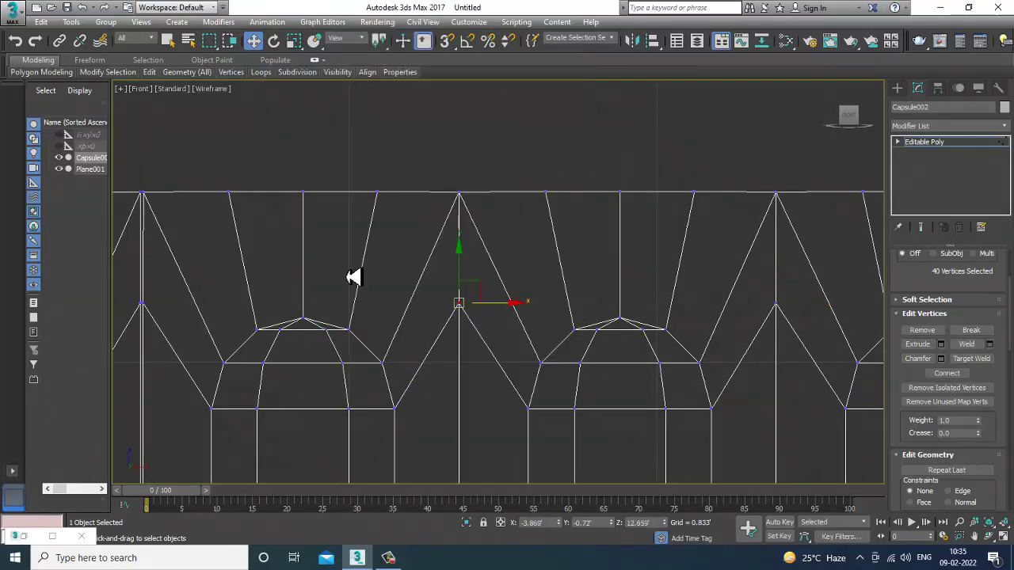
Weld the corner and inner vertex pairs at the upper end of the fifth flute seam from the left
middle_drag(356, 277, 497, 255)
right_click(418, 218)
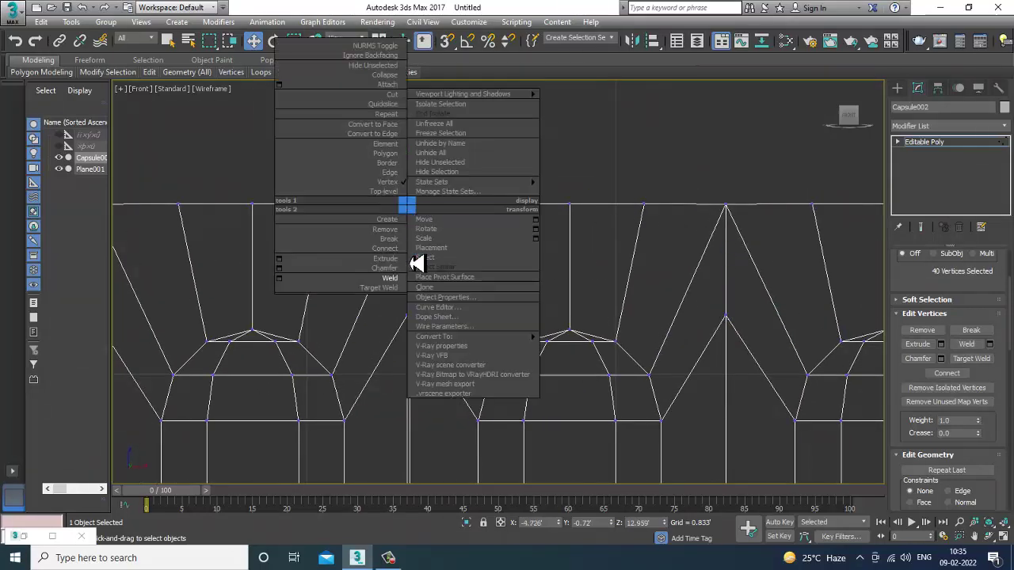
click(398, 283)
right_click(409, 312)
click(389, 376)
Weld the corner and inner vertex pairs at the upper end of the fourth flute seam from the left
middle_drag(141, 293, 488, 267)
drag(404, 155, 464, 218)
right_click(436, 167)
click(428, 253)
right_click(435, 286)
click(416, 360)
Weld the corner and inner vertex pairs at the upper end of the third flute seam from the left
middle_drag(379, 294, 723, 299)
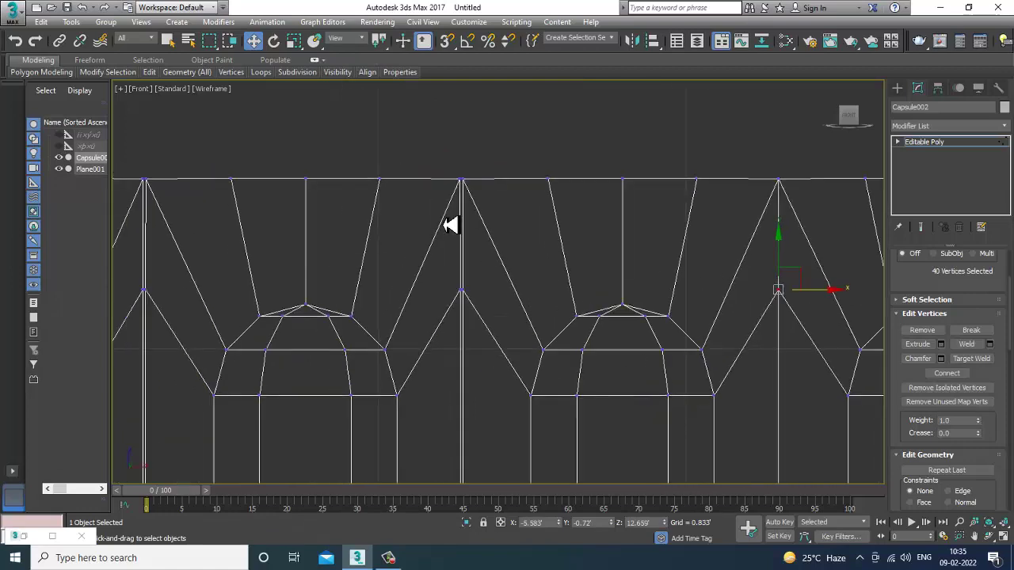
right_click(462, 190)
click(451, 262)
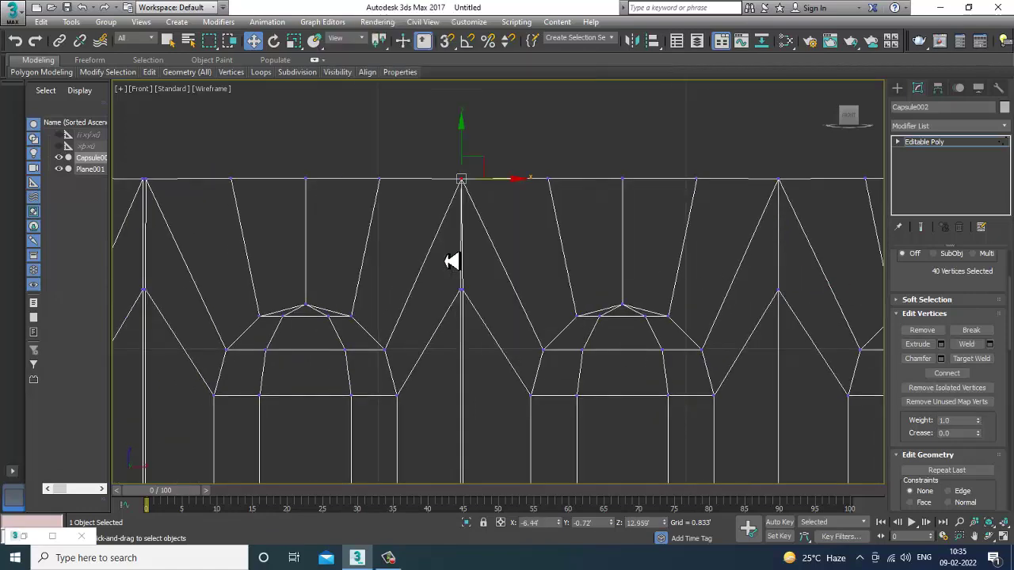
right_click(473, 315)
click(464, 362)
Weld the coincident corner vertices on the upper edge of the second flute seam from the left
middle_drag(465, 362, 447, 161)
drag(467, 189, 461, 180)
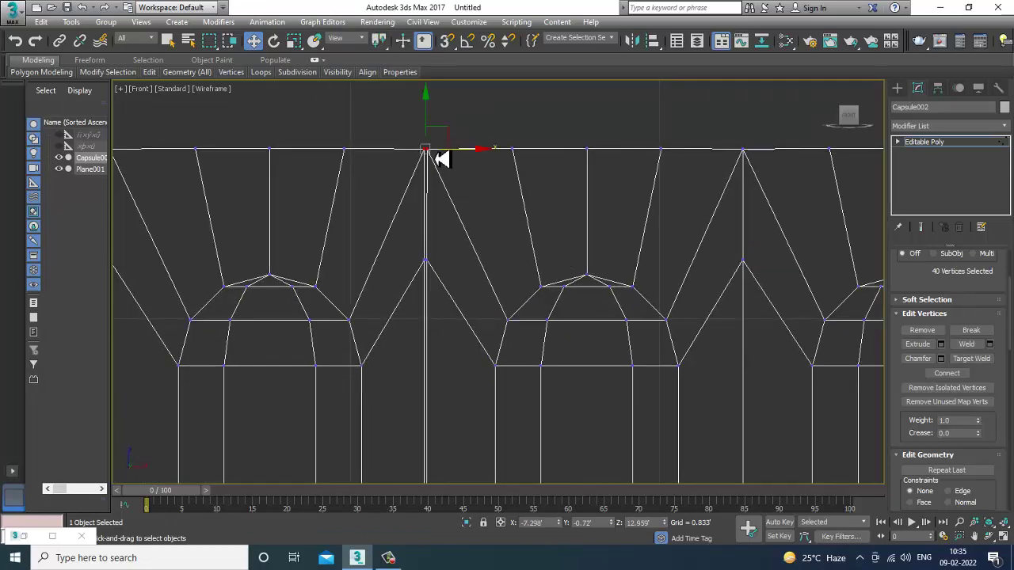
right_click(427, 164)
click(400, 240)
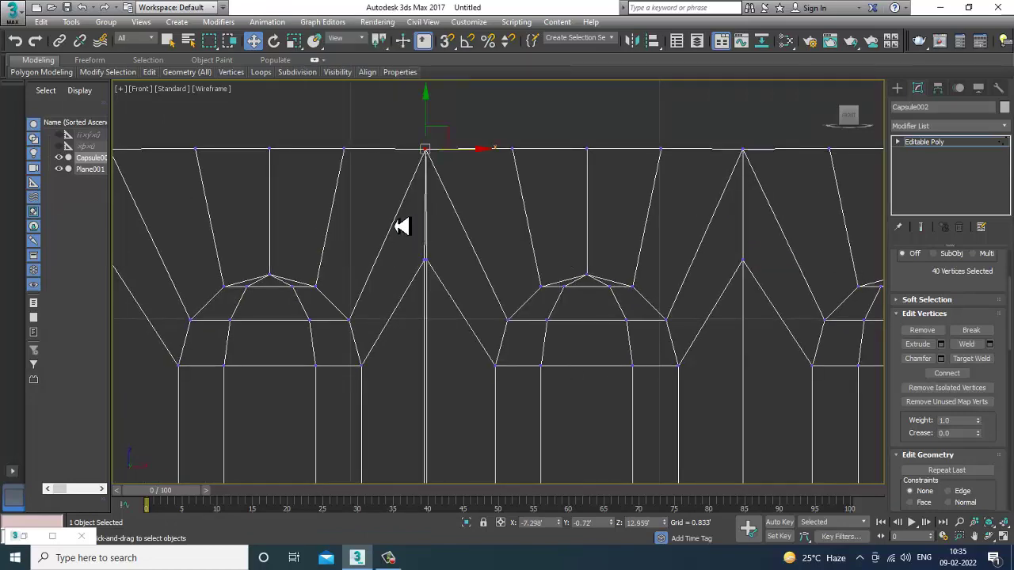
Weld the inner vertex pair at the upper end of the second flute seam from the left, and leave vertex editing
right_click(426, 260)
click(397, 331)
middle_drag(350, 261, 700, 259)
middle_drag(342, 184, 407, 199)
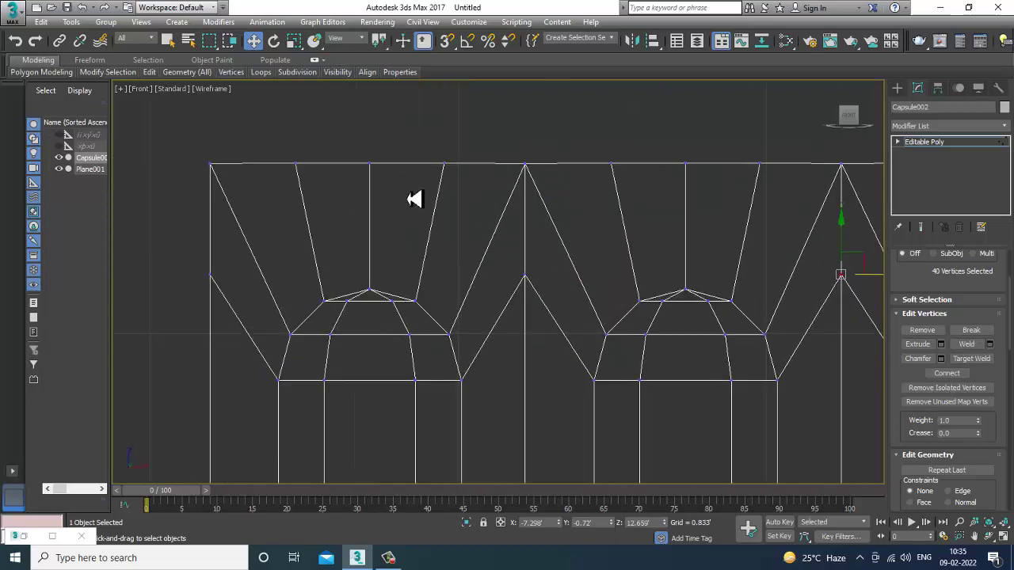
scroll(594, 250, down, 3)
middle_drag(593, 250, 395, 183)
scroll(600, 229, down, 2)
click(938, 144)
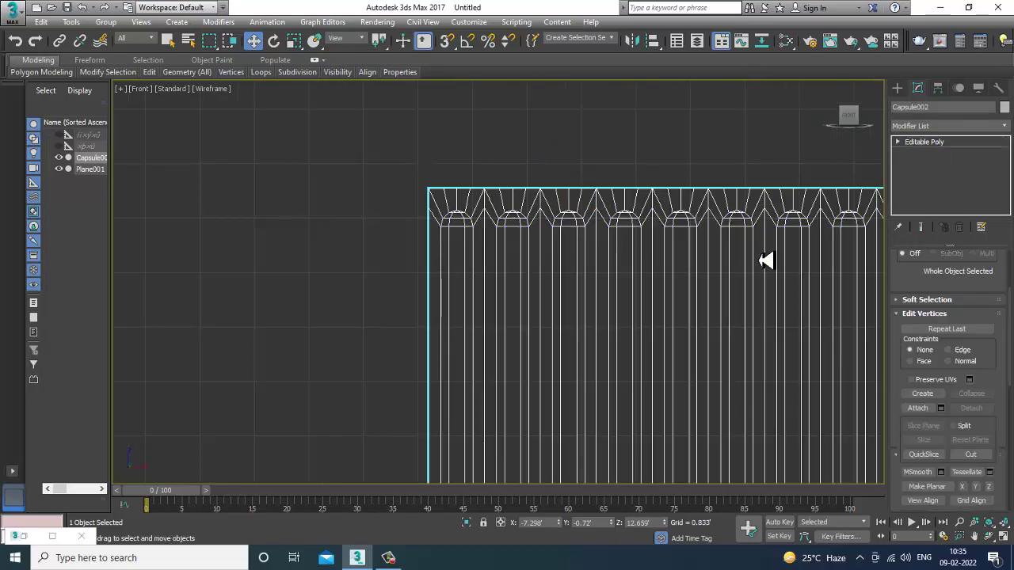
scroll(765, 261, down, 2)
middle_drag(765, 260, 587, 202)
middle_drag(648, 253, 636, 195)
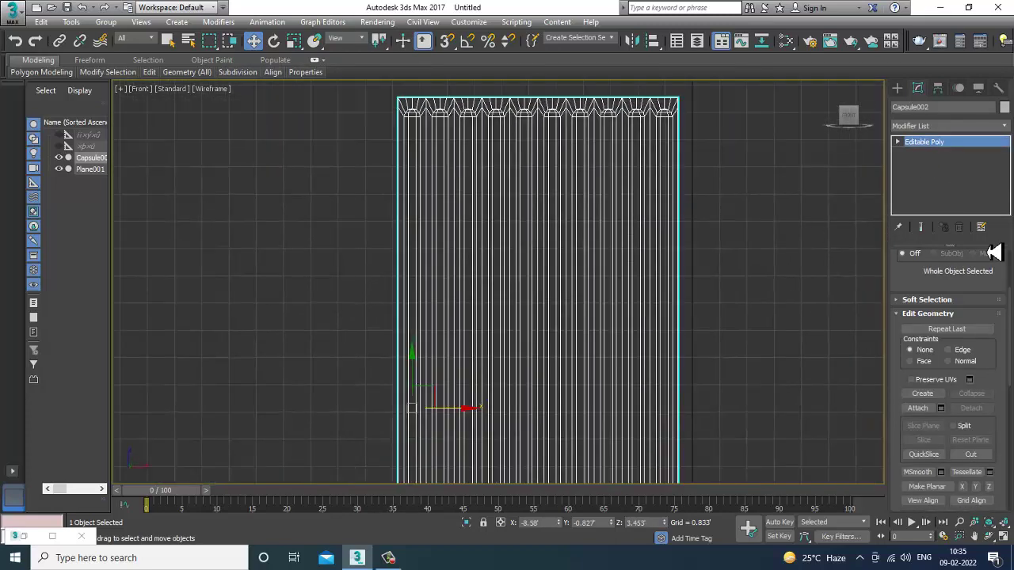
Connect all the long vertical edges of the fluted panel with four horizontal segments
key(1)
click(898, 142)
click(921, 163)
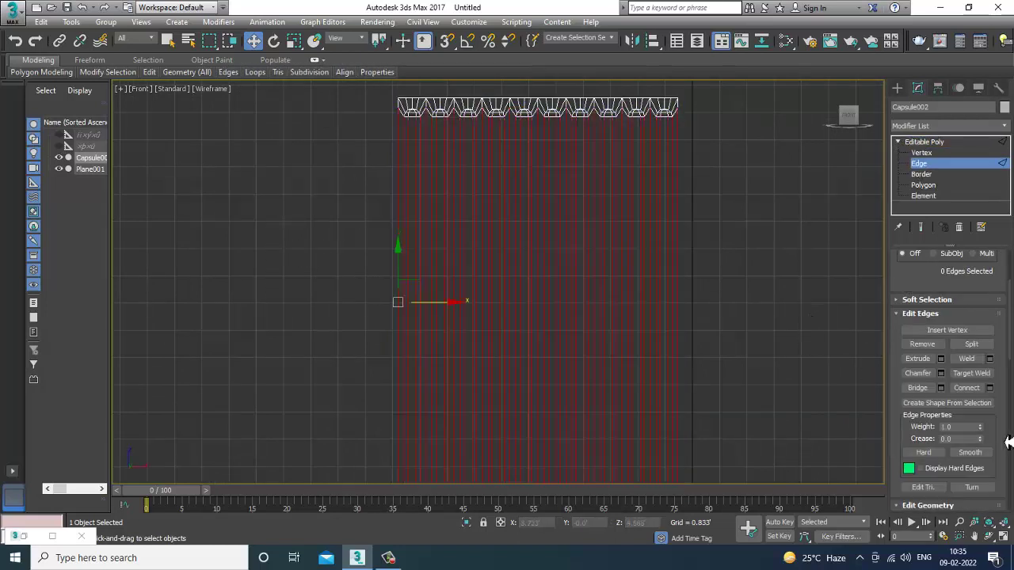
click(990, 388)
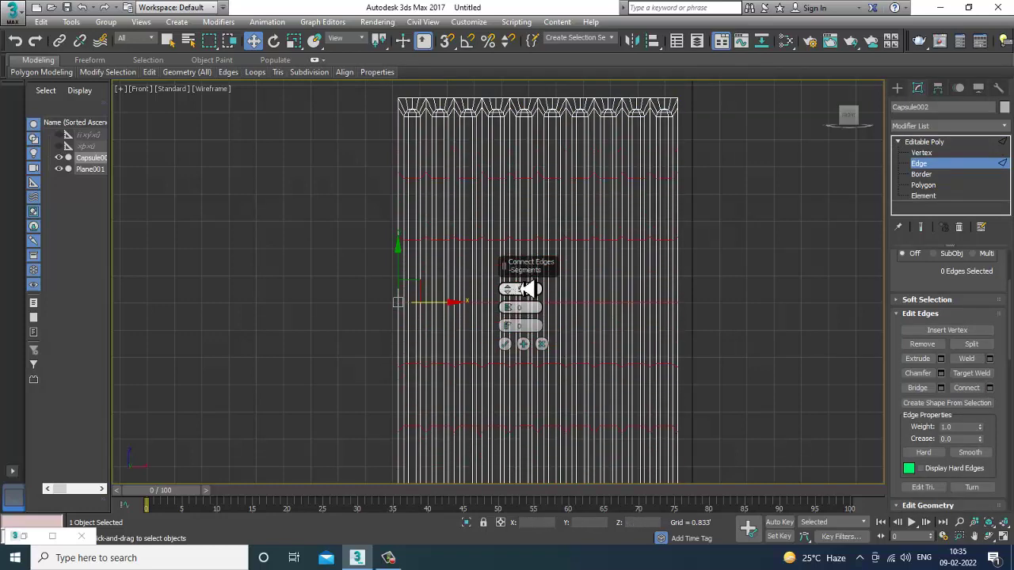
click(508, 346)
Flatten the uppermost new row of vertices by scaling it vertically into a straight line
scroll(515, 267, down, 3)
scroll(525, 242, up, 3)
scroll(523, 241, down, 2)
middle_drag(524, 310, 497, 239)
key(1)
drag(338, 172, 709, 237)
key(r)
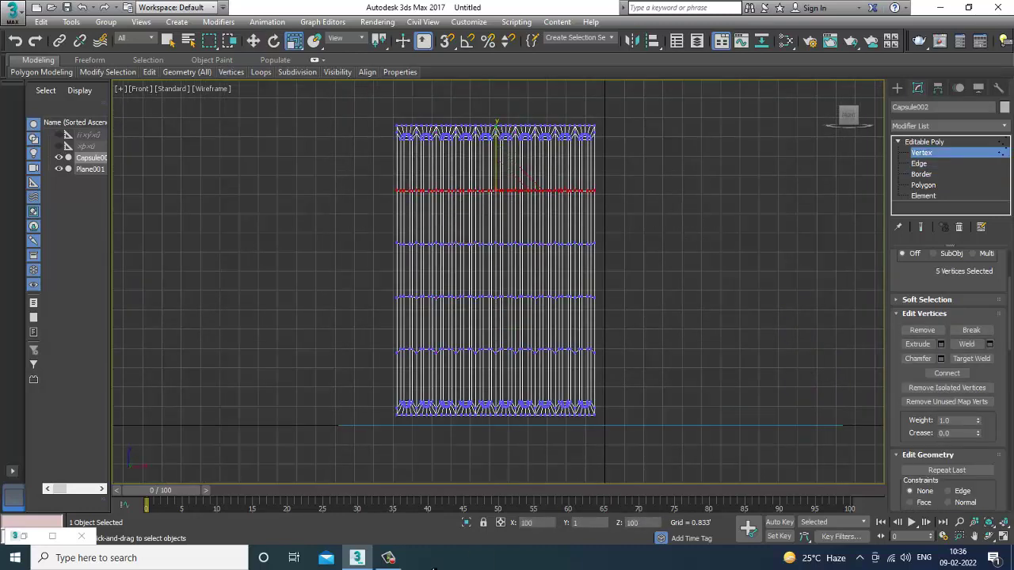
scroll(404, 261, up, 2)
Flatten the three remaining new vertex rows by scaling each one vertically
drag(333, 242, 870, 328)
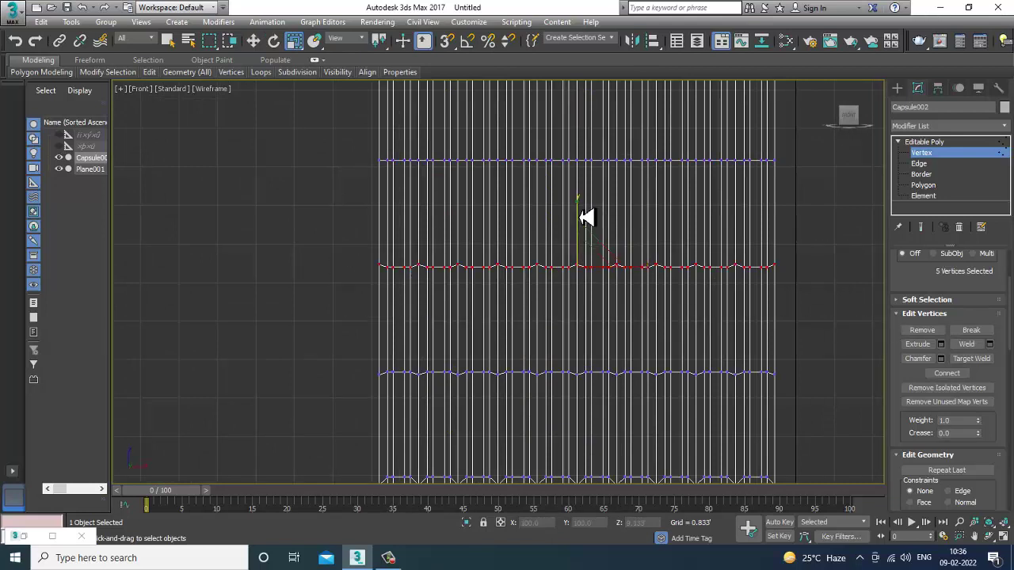
drag(893, 432, 893, 429)
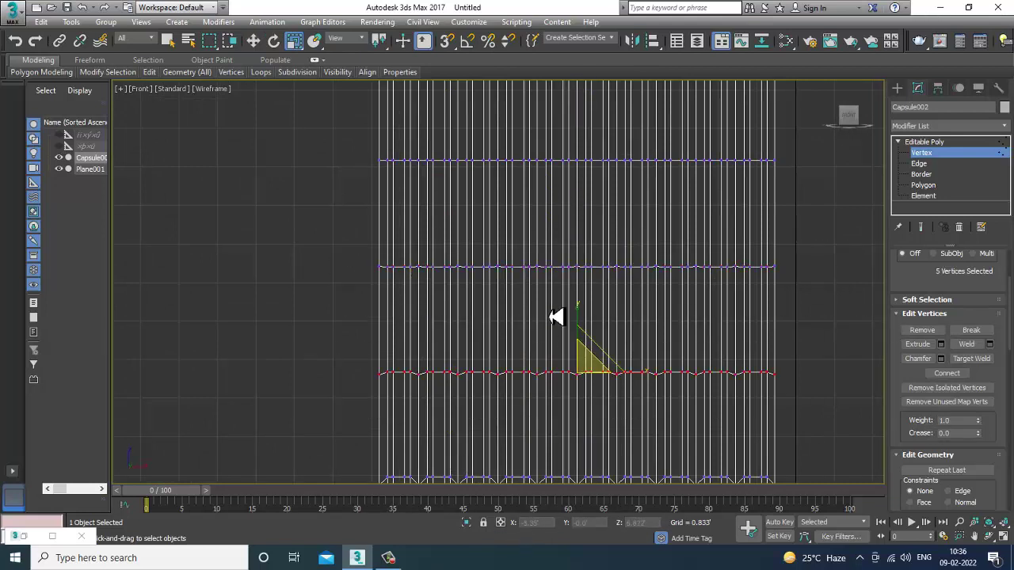
drag(577, 320, 624, 233)
middle_drag(552, 392, 515, 211)
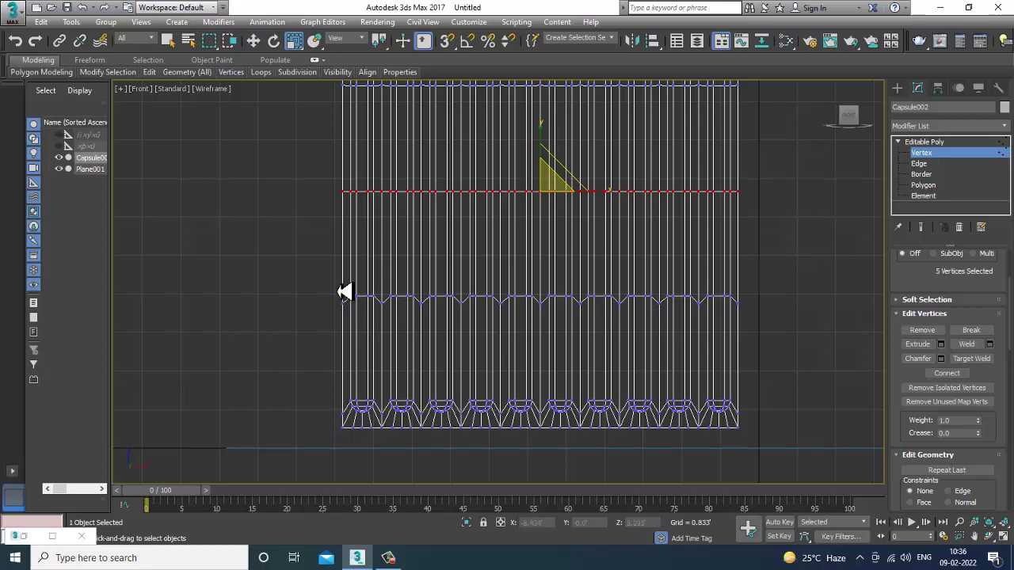
drag(828, 326, 824, 320)
drag(550, 243, 518, 199)
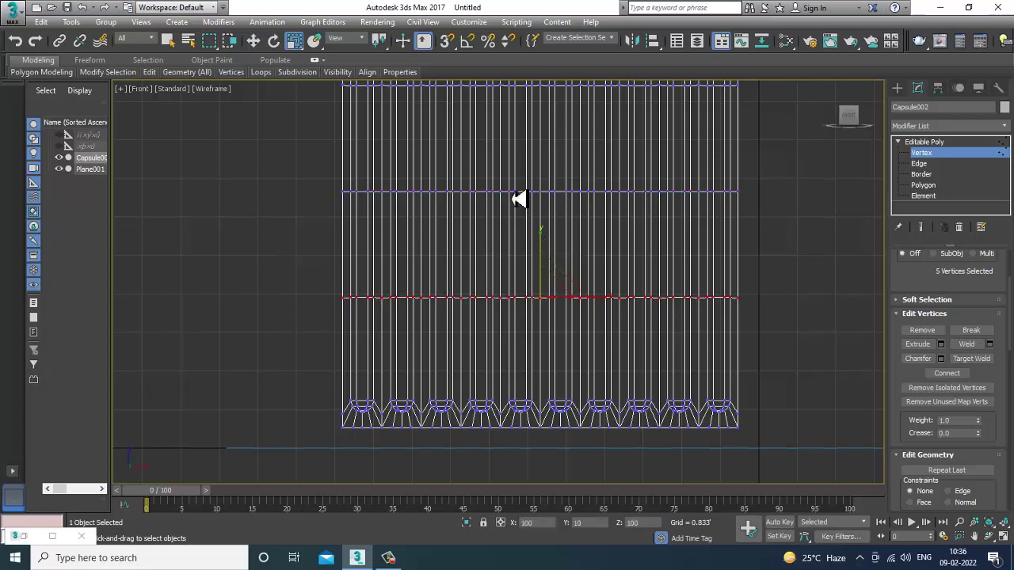
Switch to the maximized perspective view and add a Bend modifier to the whole fluted panel
key(alt+w)
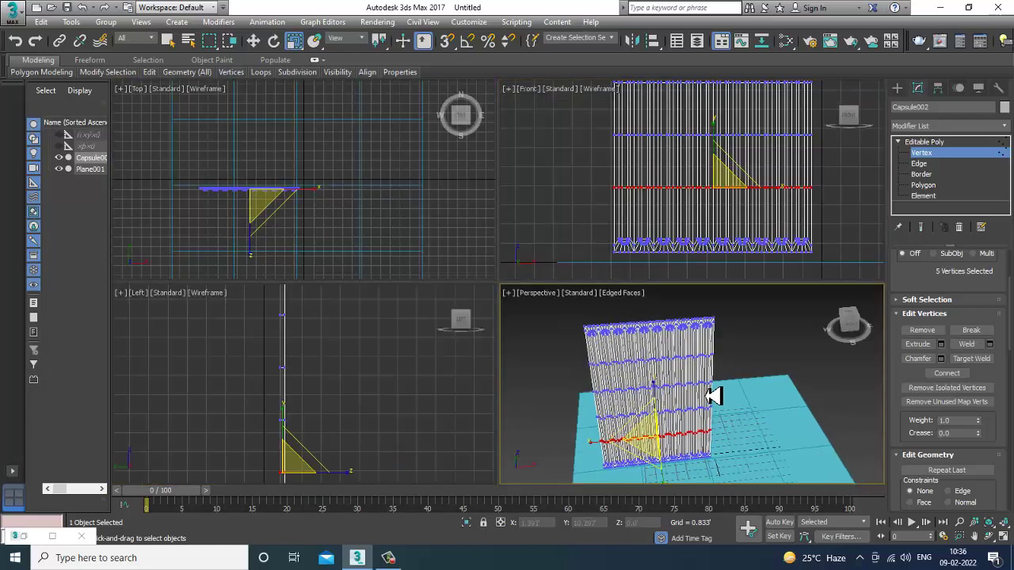
key(alt+w)
click(938, 151)
click(941, 152)
key(F4)
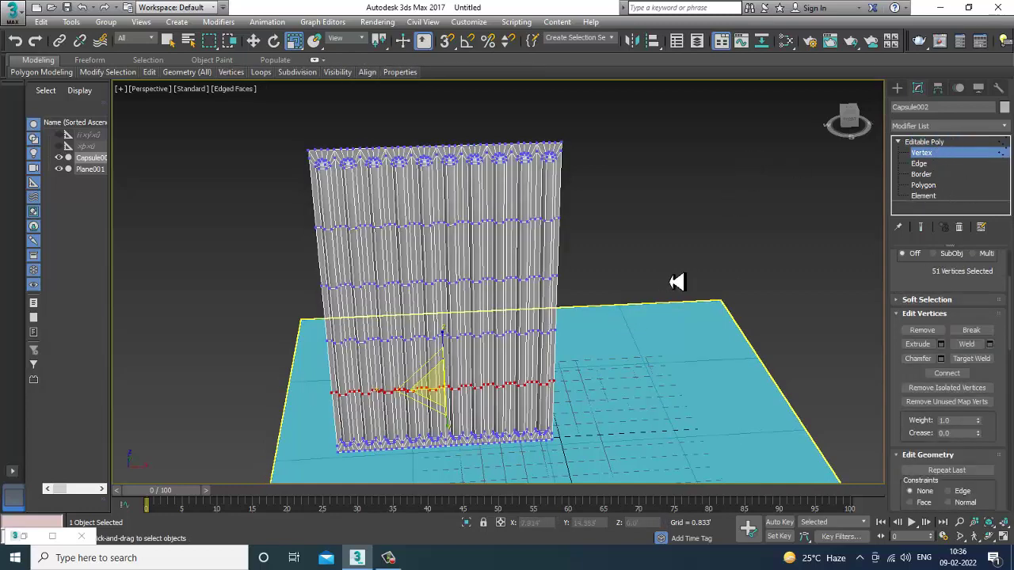
click(944, 143)
alt+middle_drag(647, 226, 701, 232)
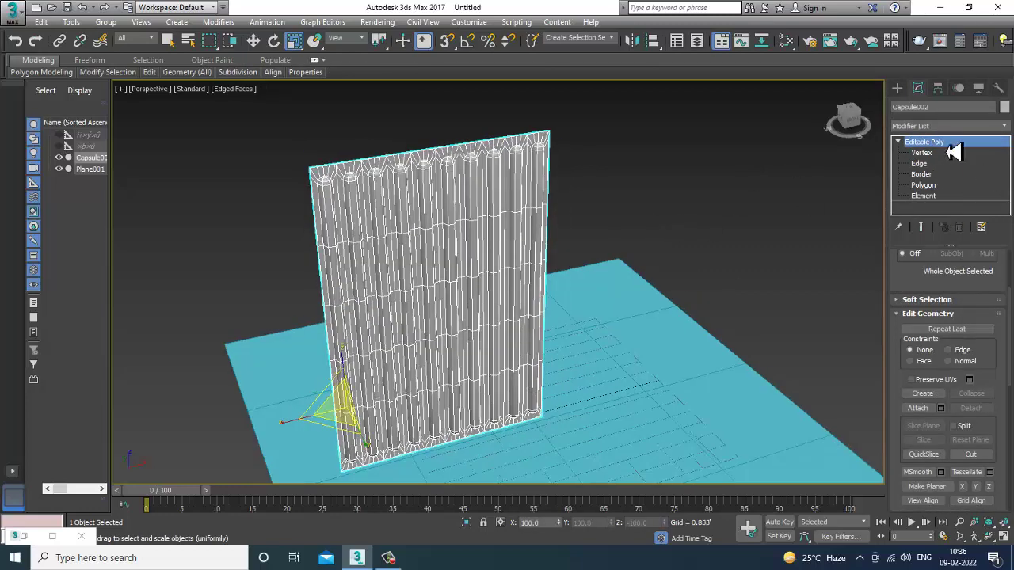
click(934, 129)
click(946, 125)
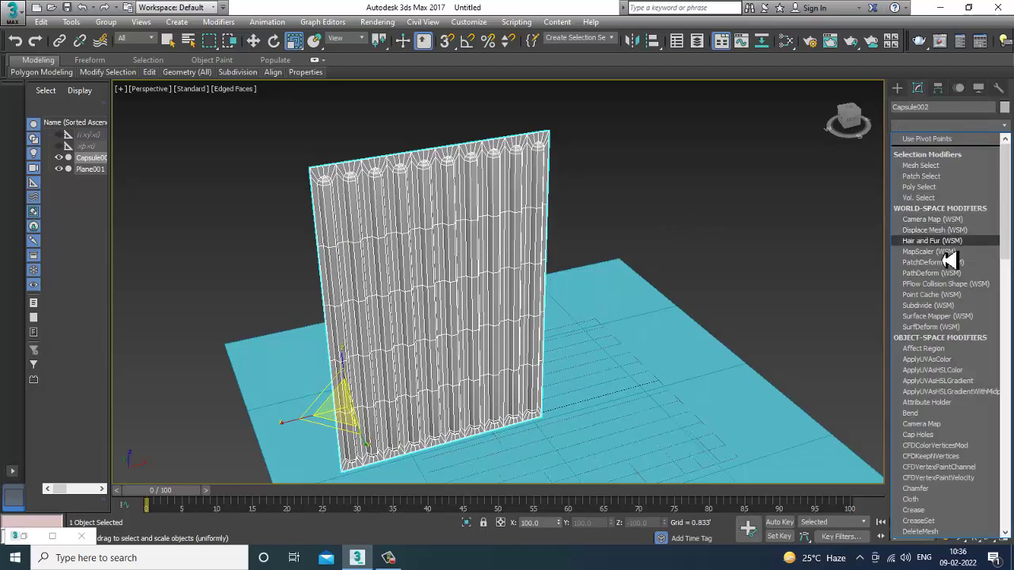
scroll(963, 292, down, 8)
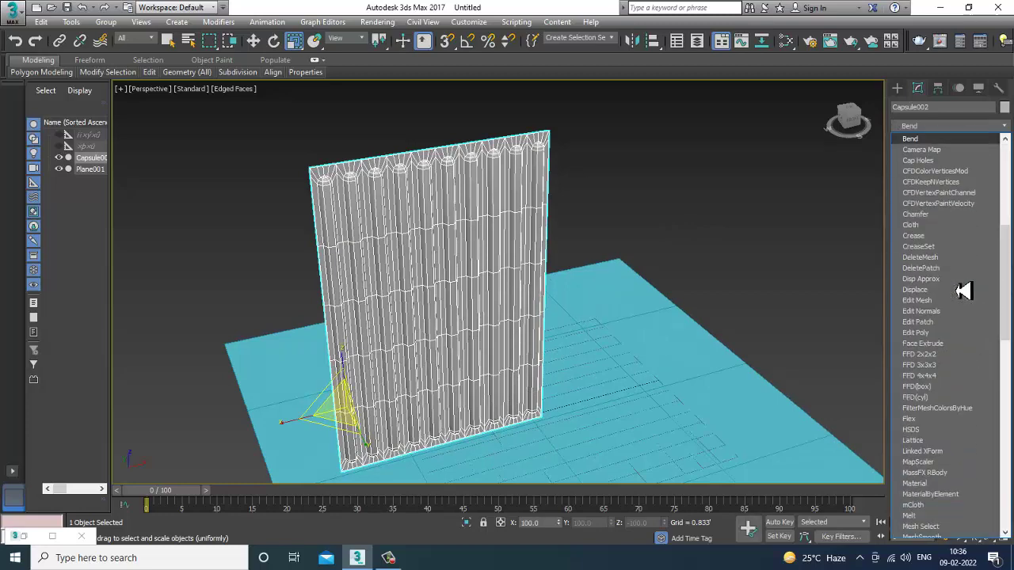
click(937, 140)
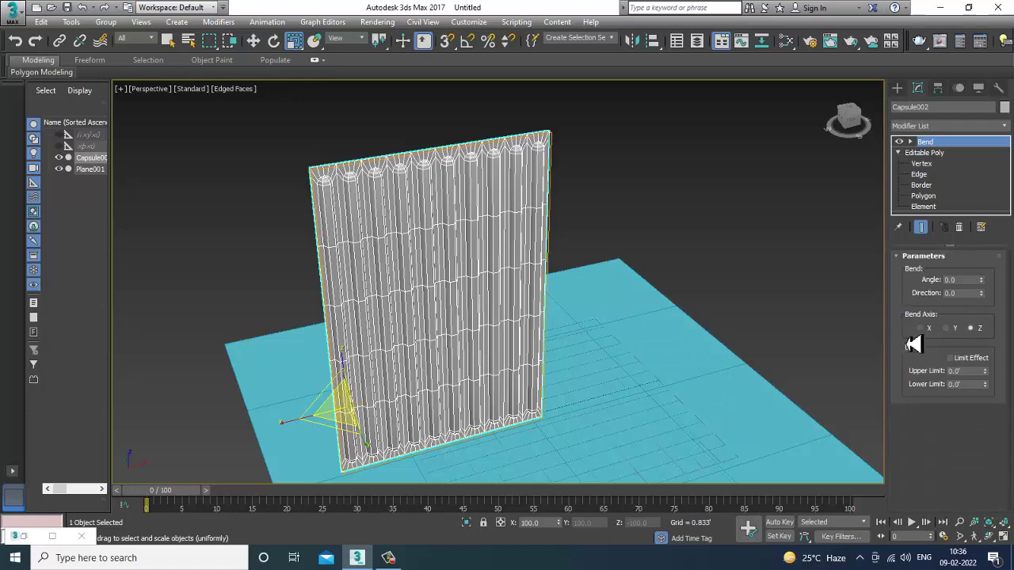
Set the Bend axis to X and the direction to 90, and bend the panel to about 300.5 degrees
drag(981, 282, 981, 262)
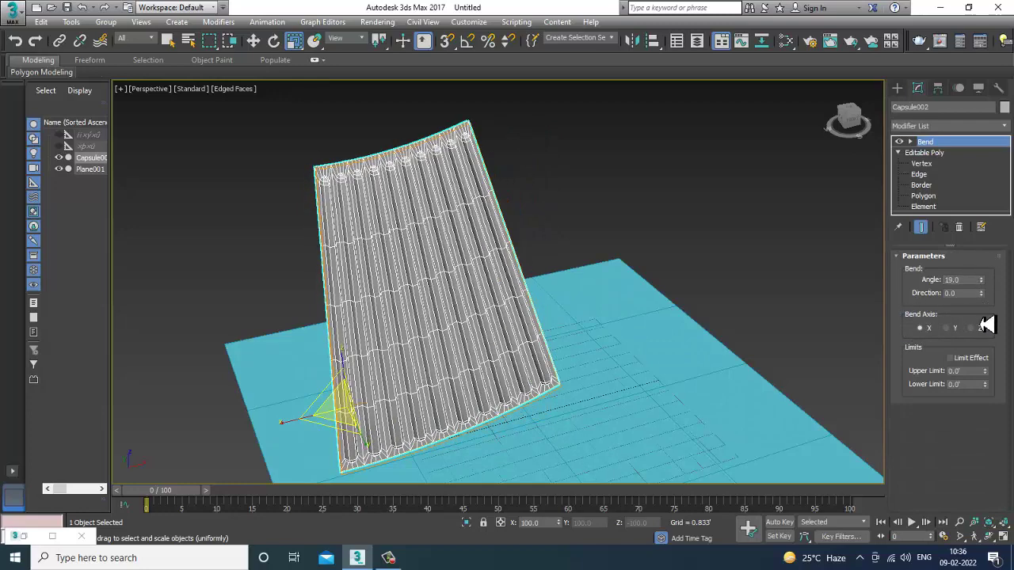
key(ctrl+z)
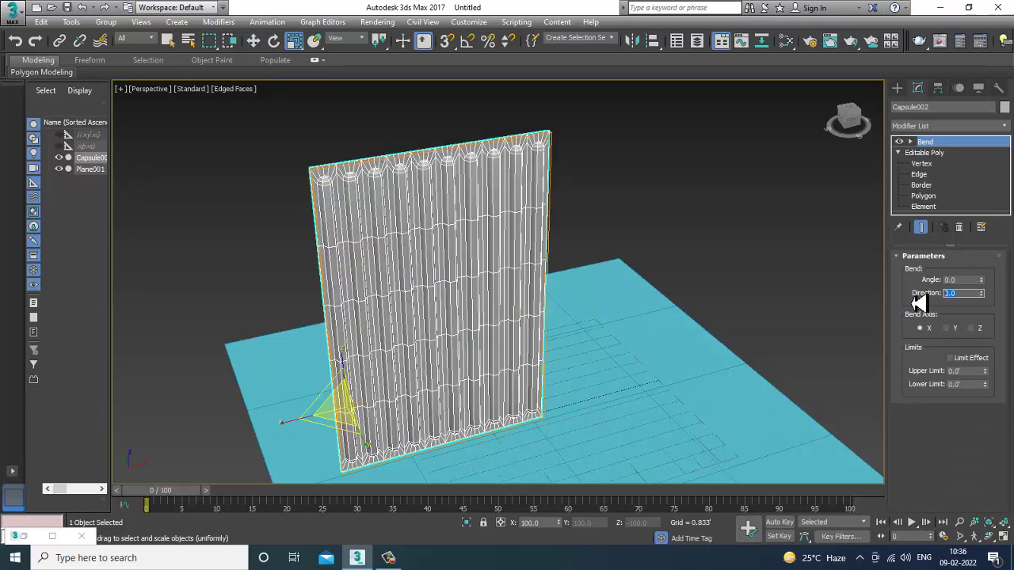
drag(982, 280, 849, 416)
alt+middle_drag(278, 365, 697, 348)
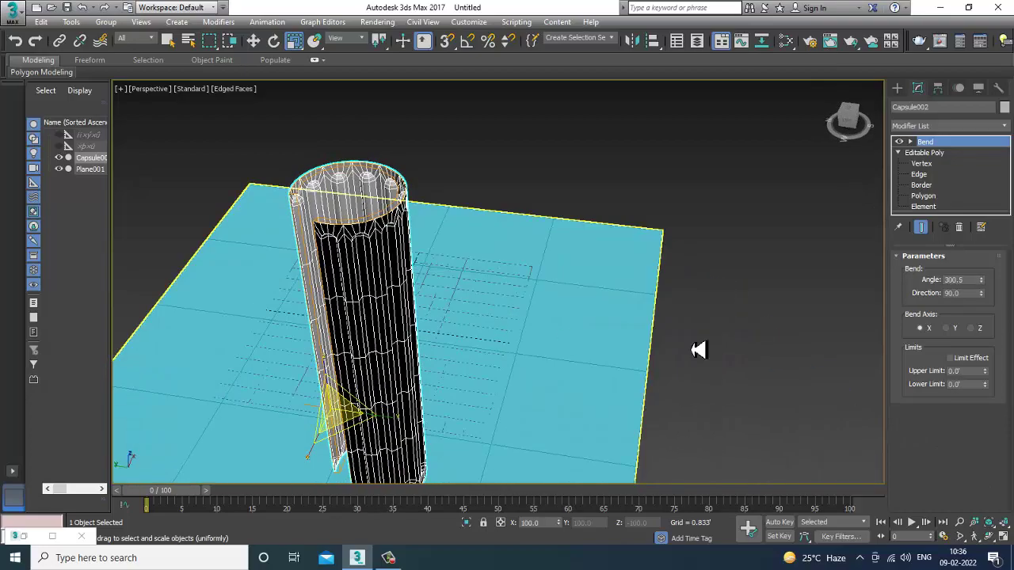
Try bending the panel the opposite way with an angle of -360 degrees
drag(982, 281, 49, 28)
alt+middle_drag(469, 274, 376, 256)
scroll(394, 222, up, 5)
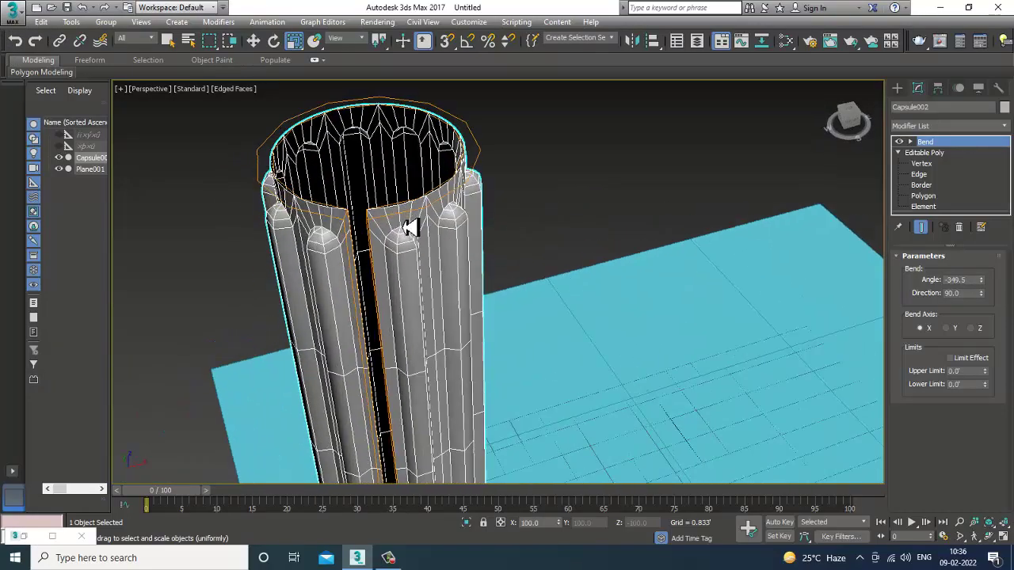
scroll(409, 228, up, 6)
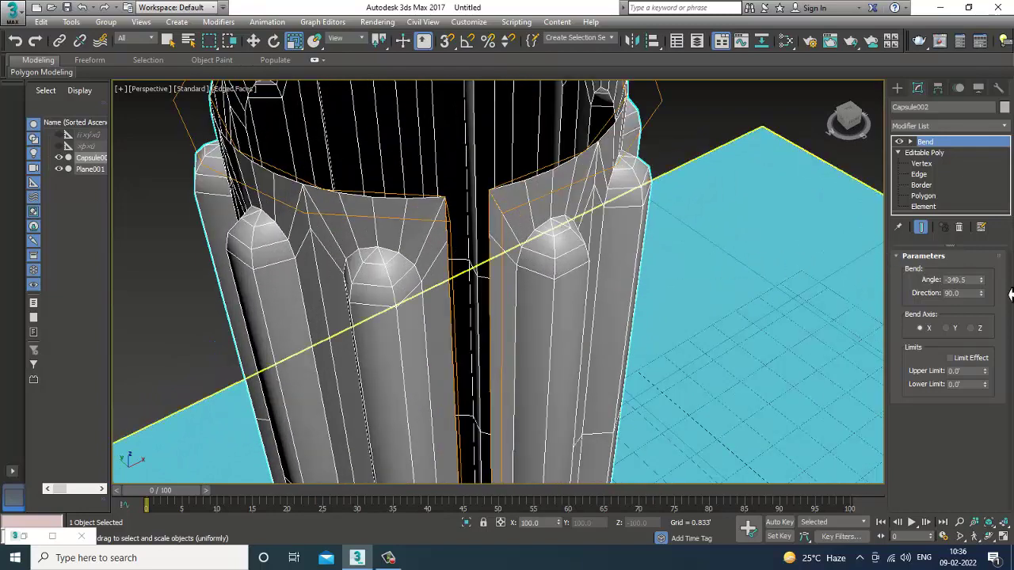
text(-360)
key(Return)
scroll(577, 319, down, 8)
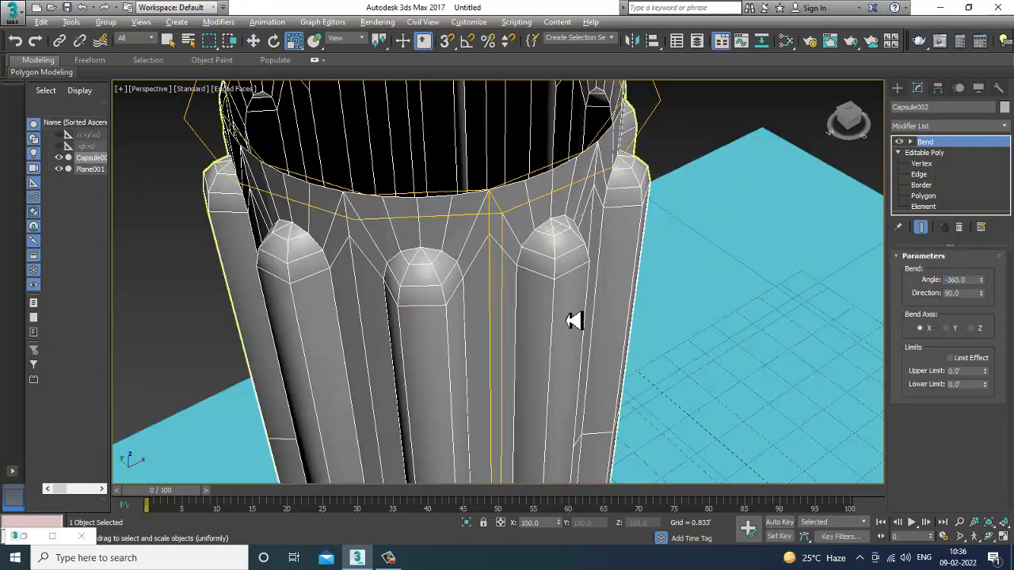
alt+middle_drag(602, 229, 548, 289)
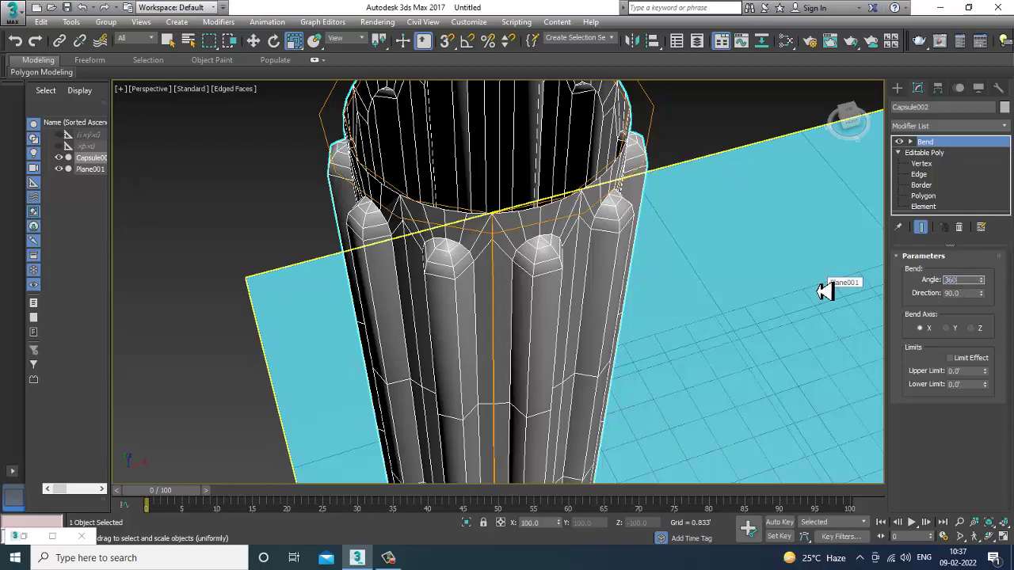
Set the Bend angle to 360 degrees so the flutes curve into the column
key(Return)
alt+middle_drag(645, 306, 624, 218)
scroll(706, 283, down, 4)
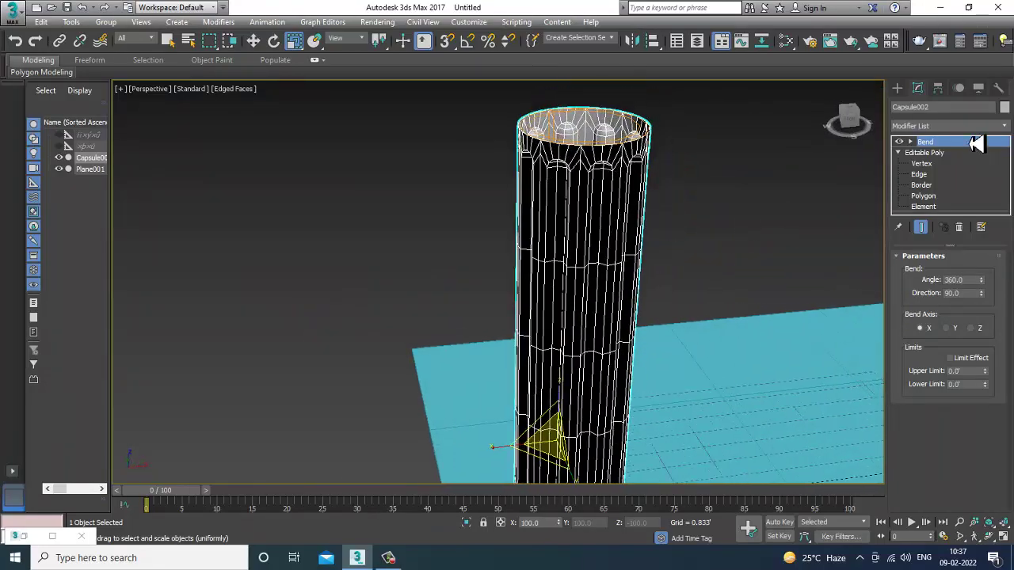
Add a Normal modifier with flipped normals on top of the Bend
click(975, 127)
key(n)
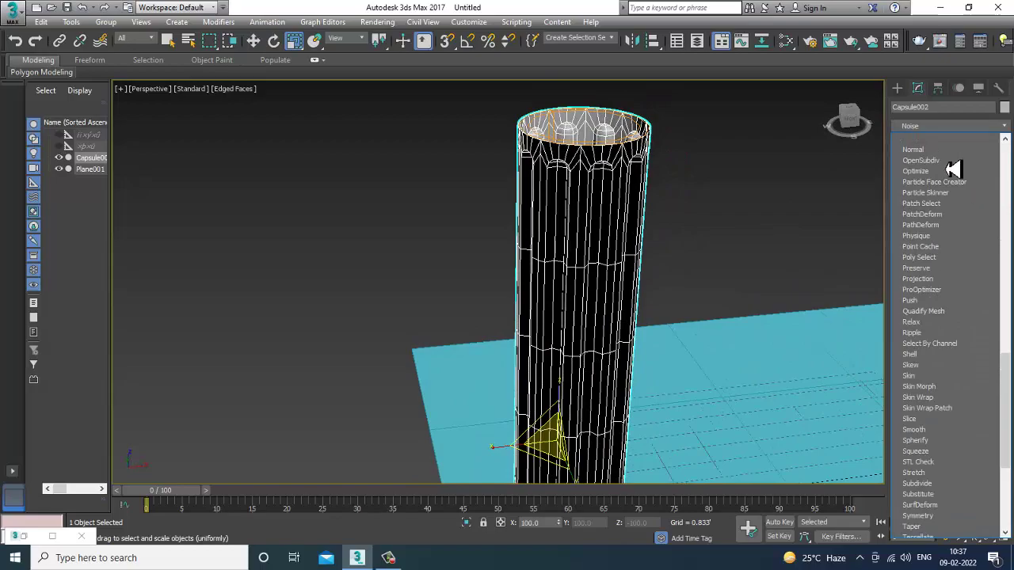
click(937, 150)
alt+middle_drag(851, 215, 583, 232)
alt+middle_drag(504, 255, 649, 273)
scroll(661, 267, up, 4)
middle_drag(625, 218, 670, 269)
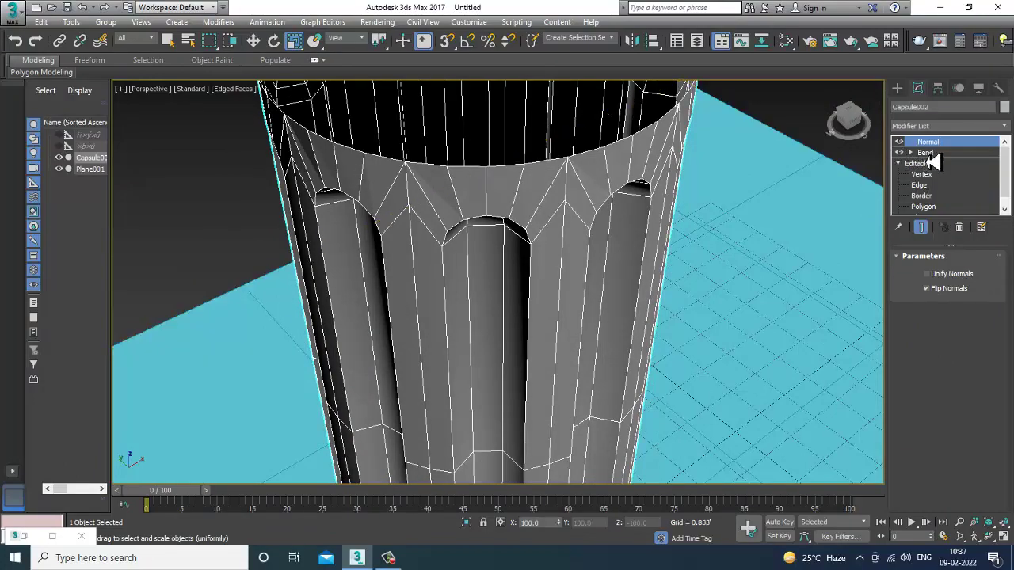
Vary the Bend angle to check where the column's seam opens, and restore it to 360 degrees
click(926, 154)
drag(989, 287, 990, 297)
alt+middle_drag(573, 306, 626, 288)
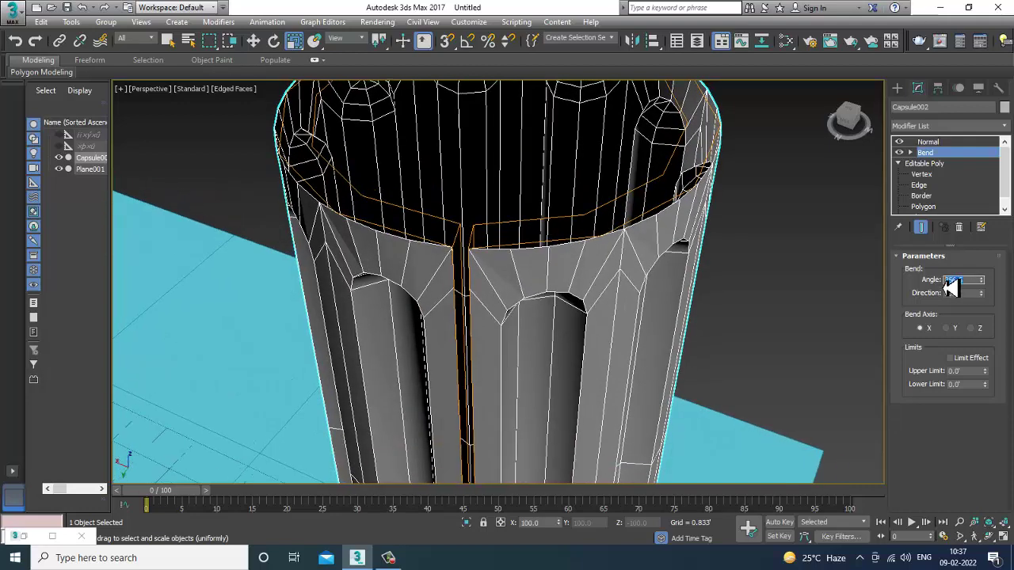
text(360)
key(Return)
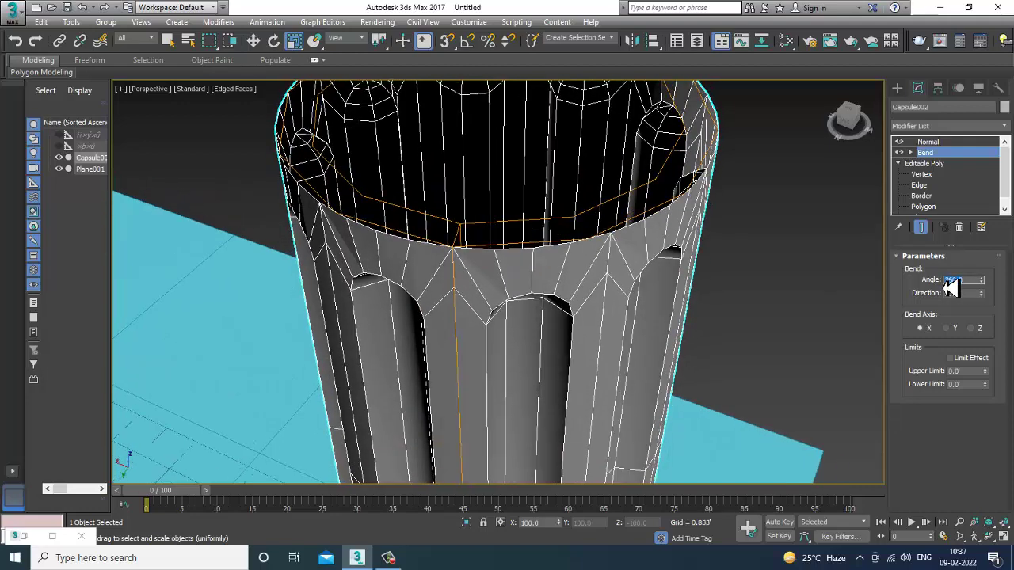
Convert the bent column to an Editable Poly
right_click(578, 269)
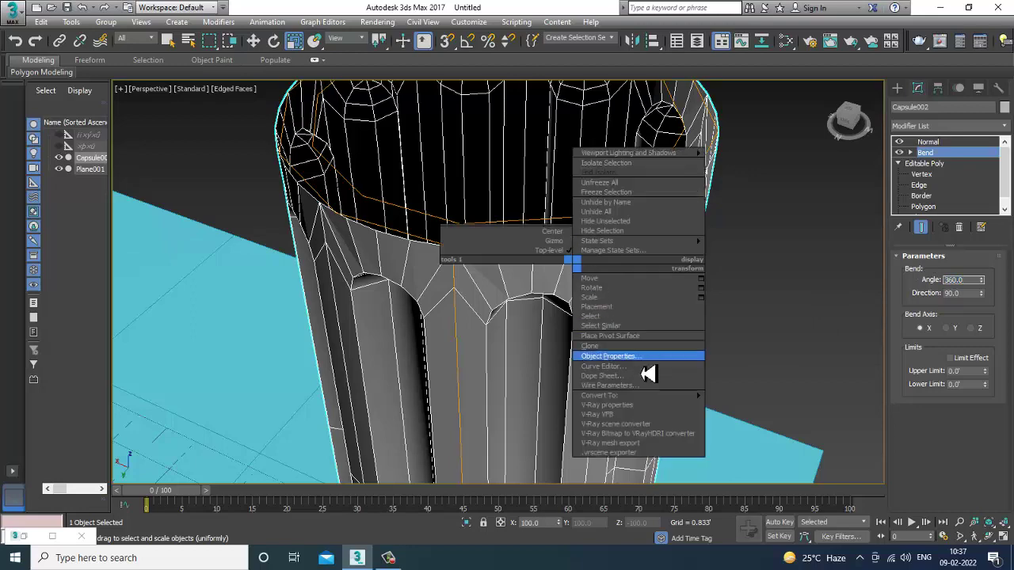
mouse_move(662, 395)
click(752, 405)
Weld the two coincident vertices on the column's upper rim at the closing seam
key(1)
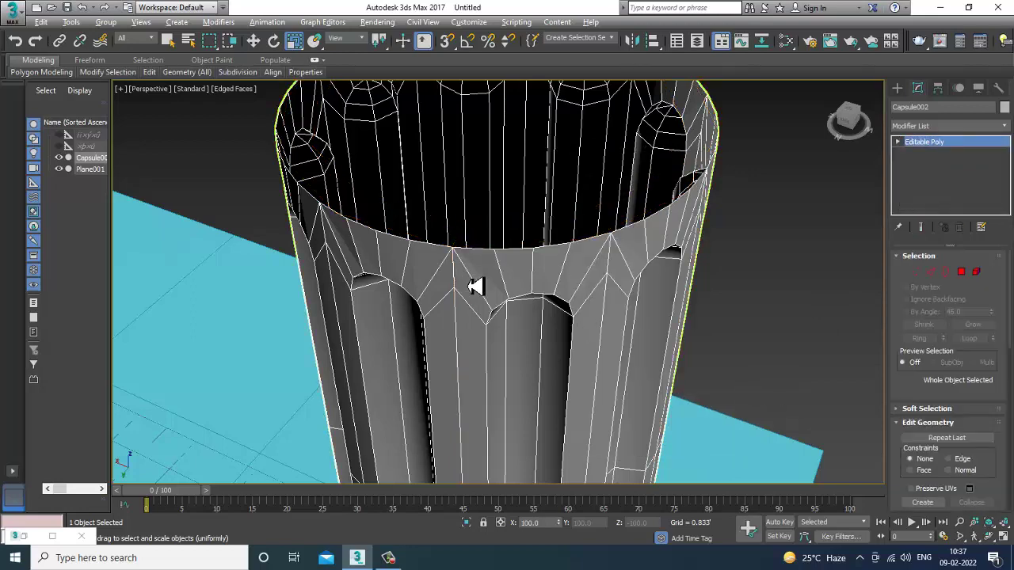
scroll(482, 282, up, 3)
drag(477, 223, 502, 249)
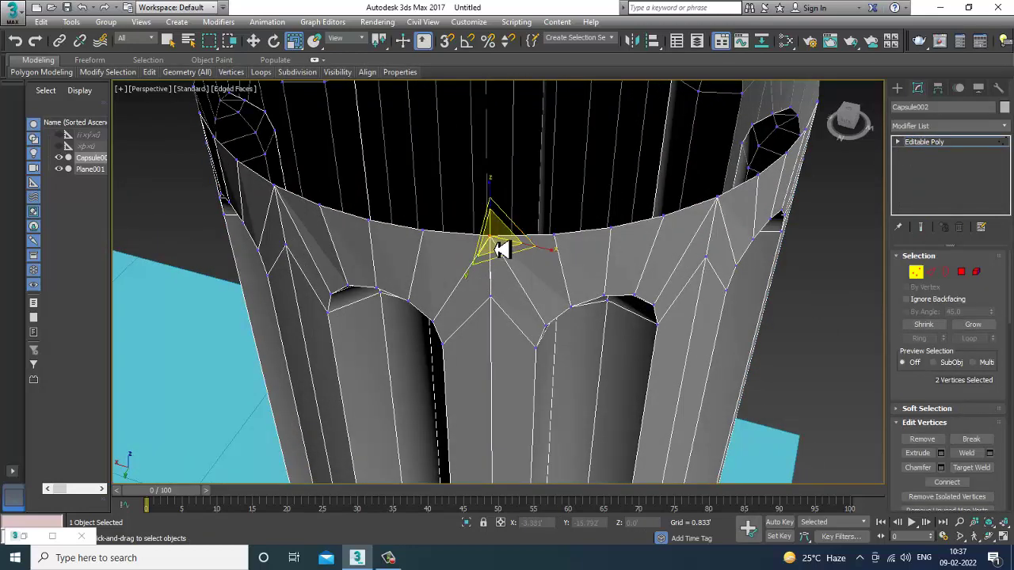
right_click(491, 236)
click(488, 313)
Weld the inner vertex pair just below the upper rim on the column's closing seam
drag(511, 319, 501, 309)
key(F3)
right_click(492, 299)
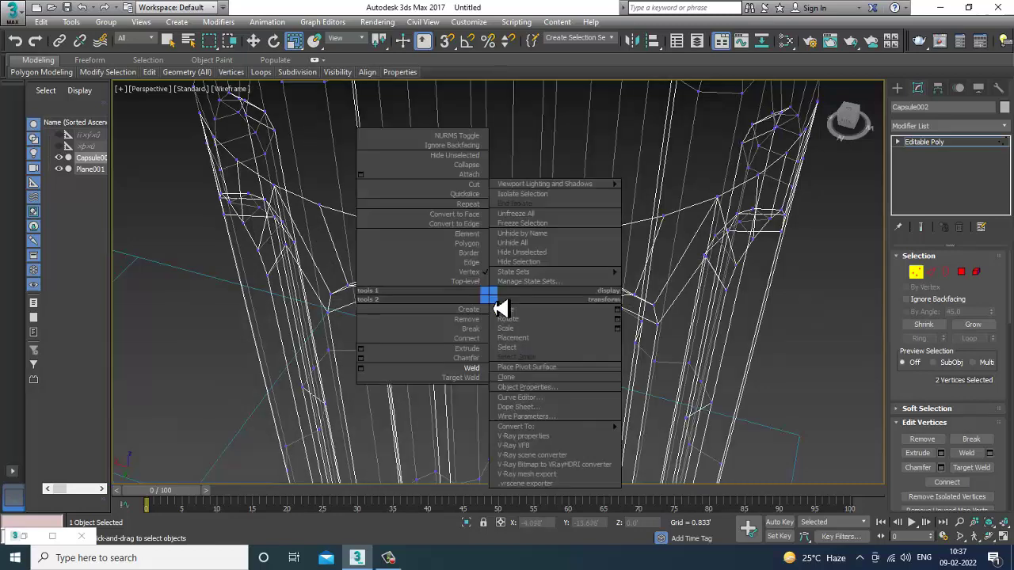
click(361, 369)
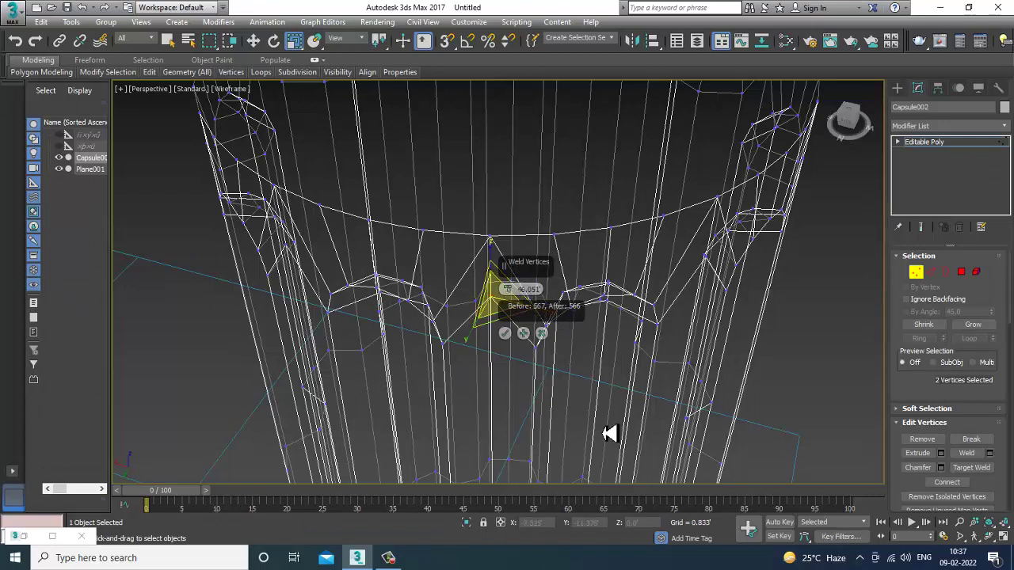
click(504, 334)
key(w)
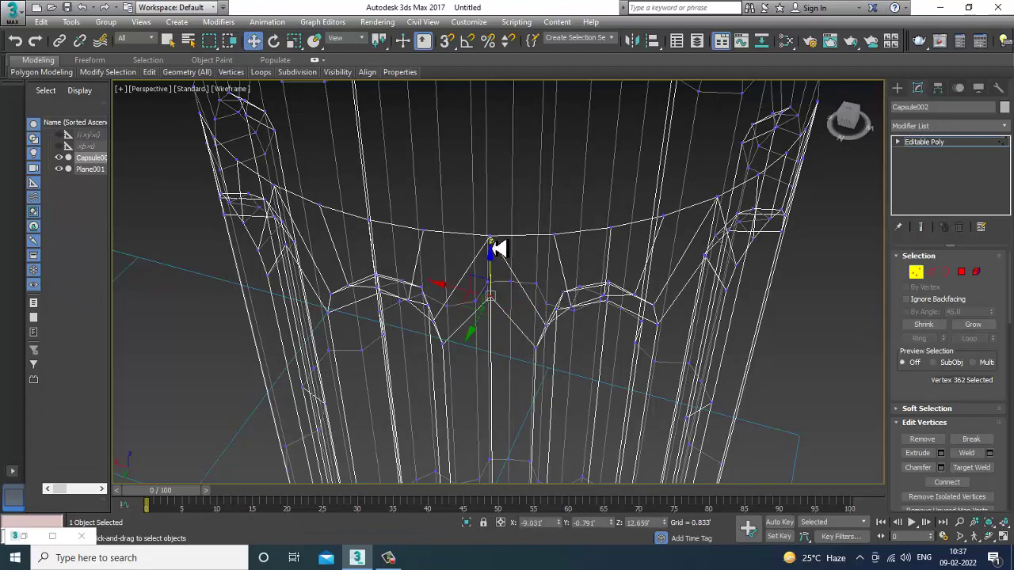
scroll(515, 305, down, 5)
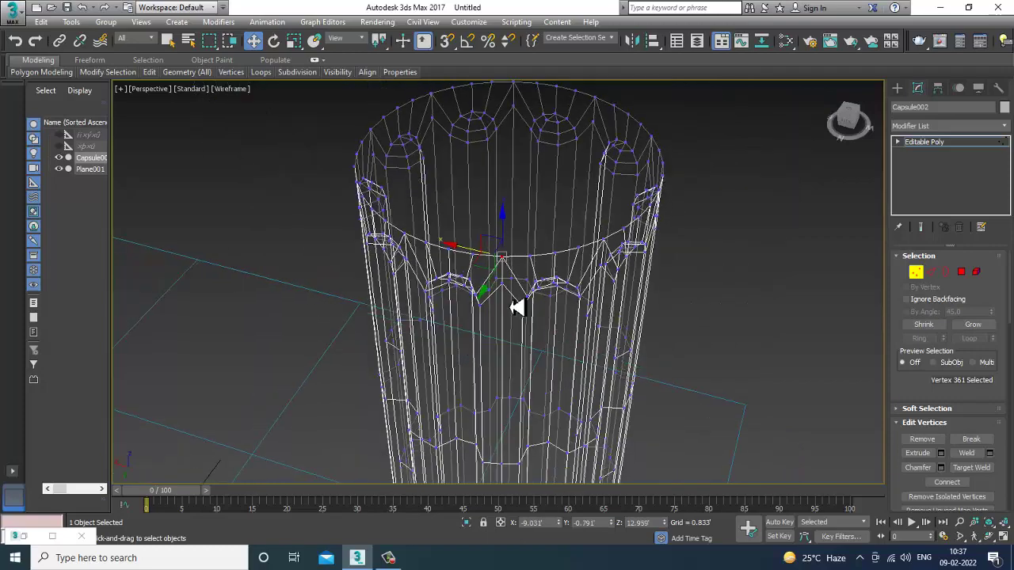
Weld the vertex pair on the closing seam at the uppermost horizontal edge ring below the flute tops
click(478, 290)
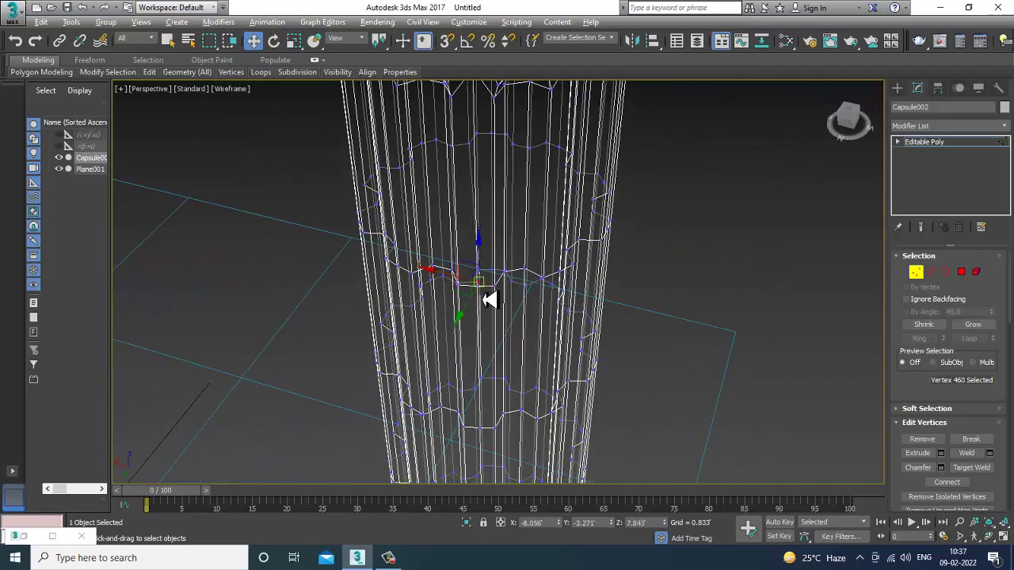
scroll(493, 324, up, 5)
scroll(520, 374, down, 3)
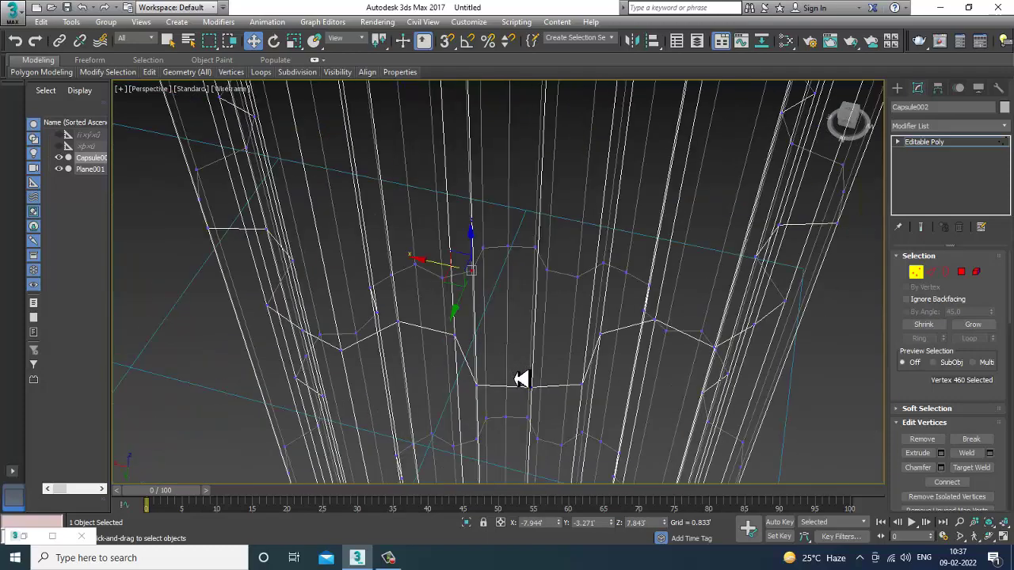
middle_drag(521, 378, 507, 344)
drag(470, 244, 493, 274)
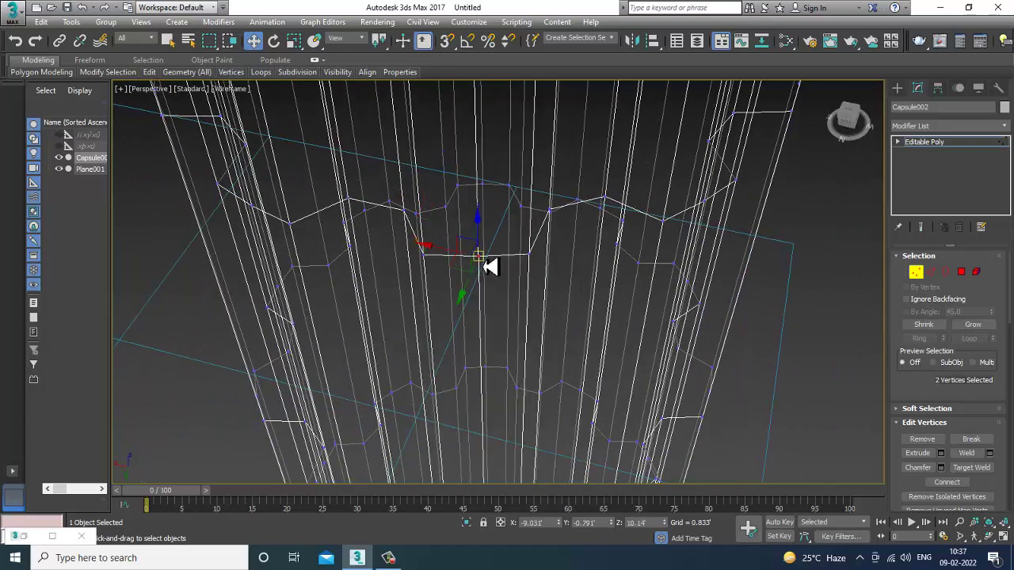
key(F3)
right_click(480, 260)
click(474, 325)
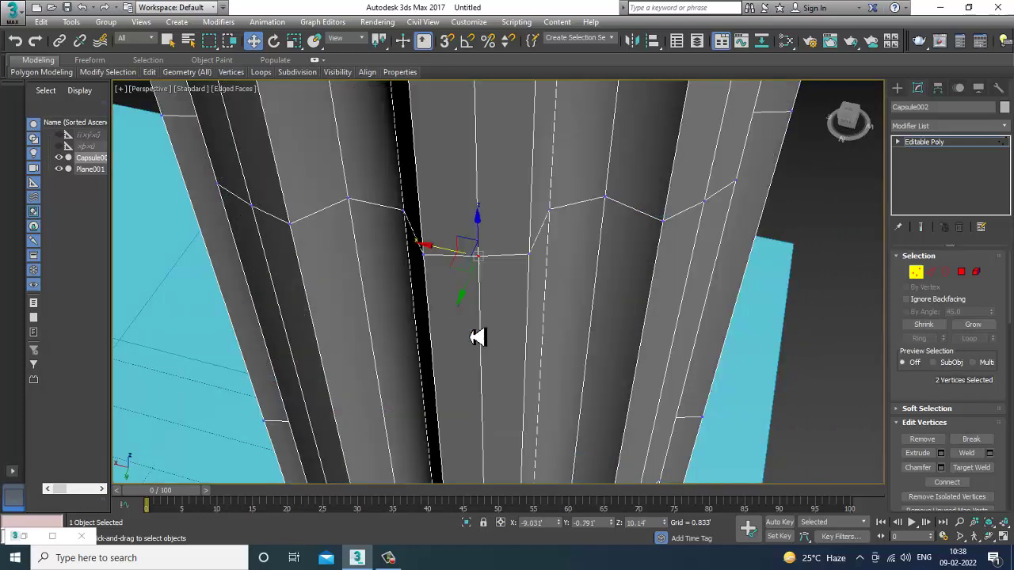
Weld the closing seam's vertex pair at the second horizontal edge ring down the column
middle_drag(536, 390, 546, 249)
middle_drag(545, 459, 543, 327)
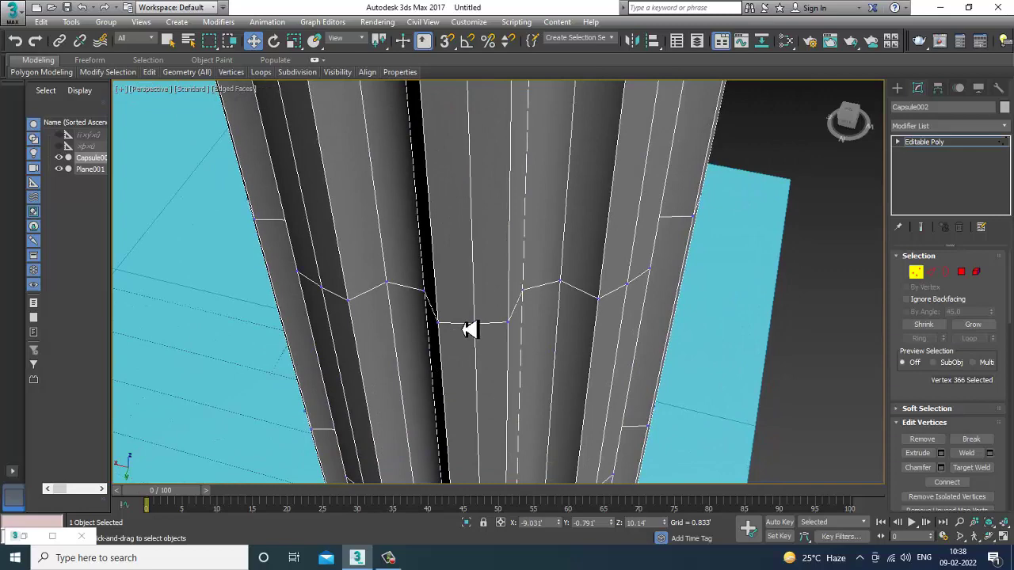
key(F3)
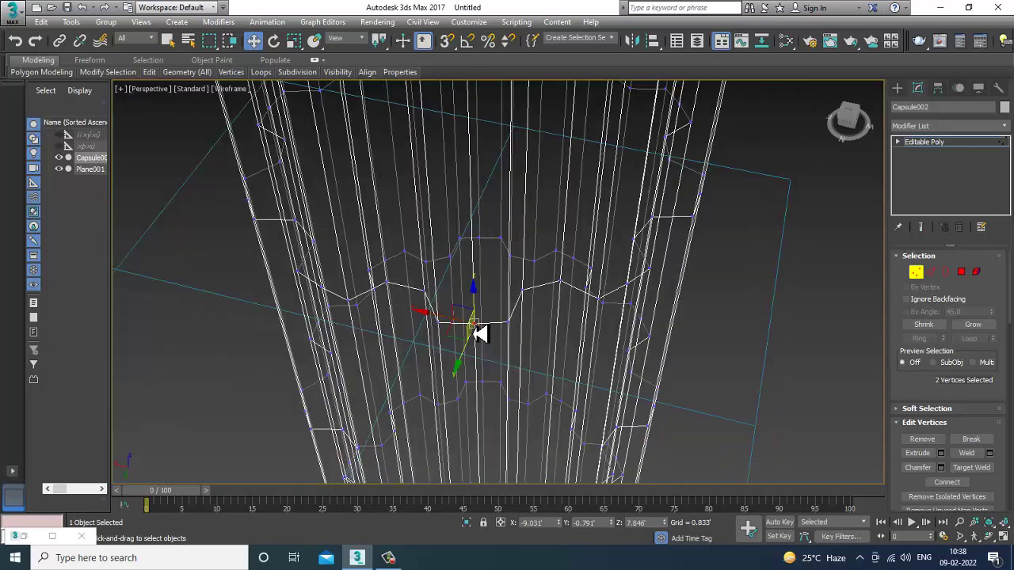
right_click(480, 333)
click(468, 396)
Weld the closing seam's vertex pairs at the third and fourth horizontal edge rings
alt+middle_drag(543, 421, 520, 305)
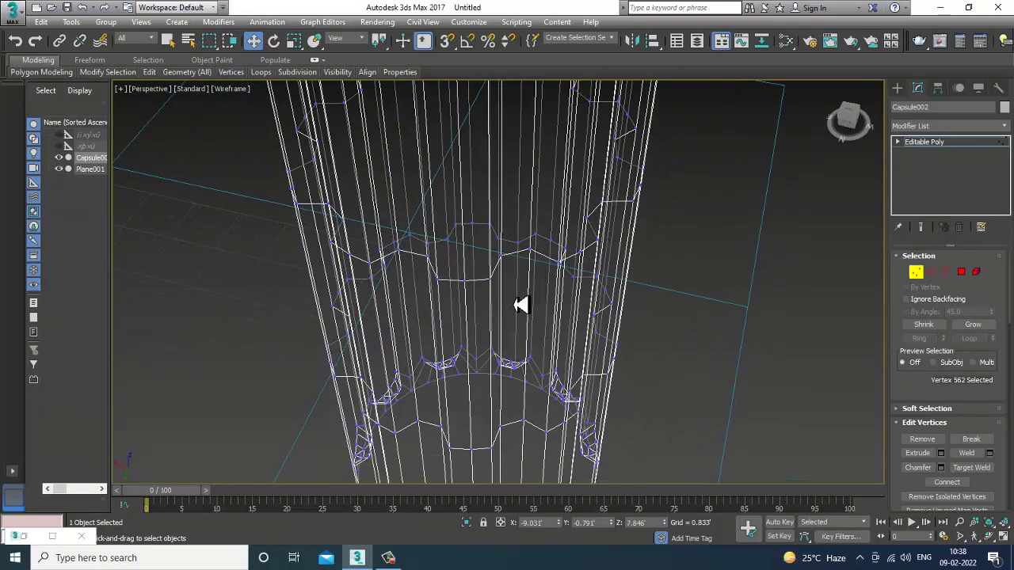
right_click(467, 282)
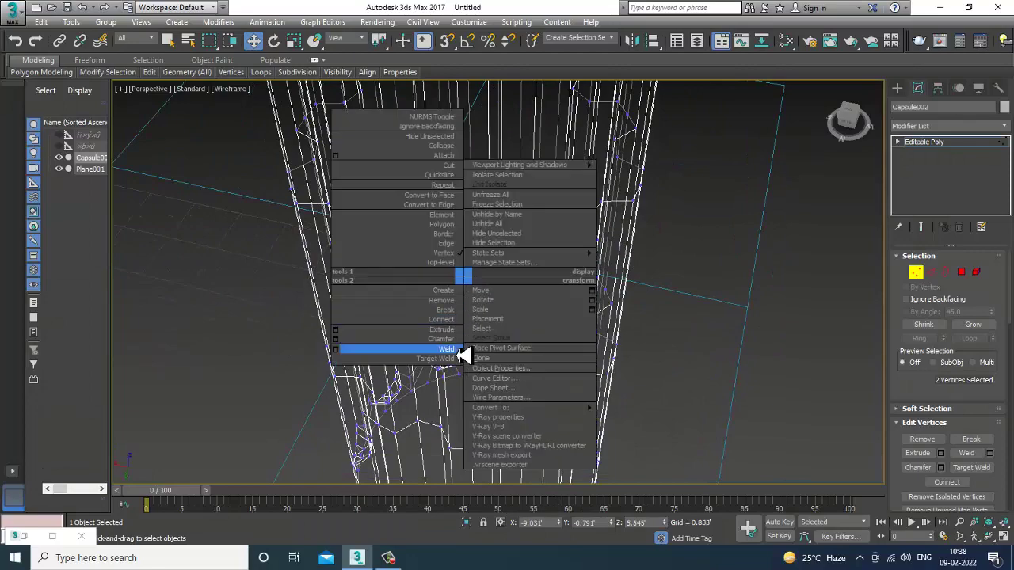
click(459, 353)
alt+middle_drag(475, 357, 504, 341)
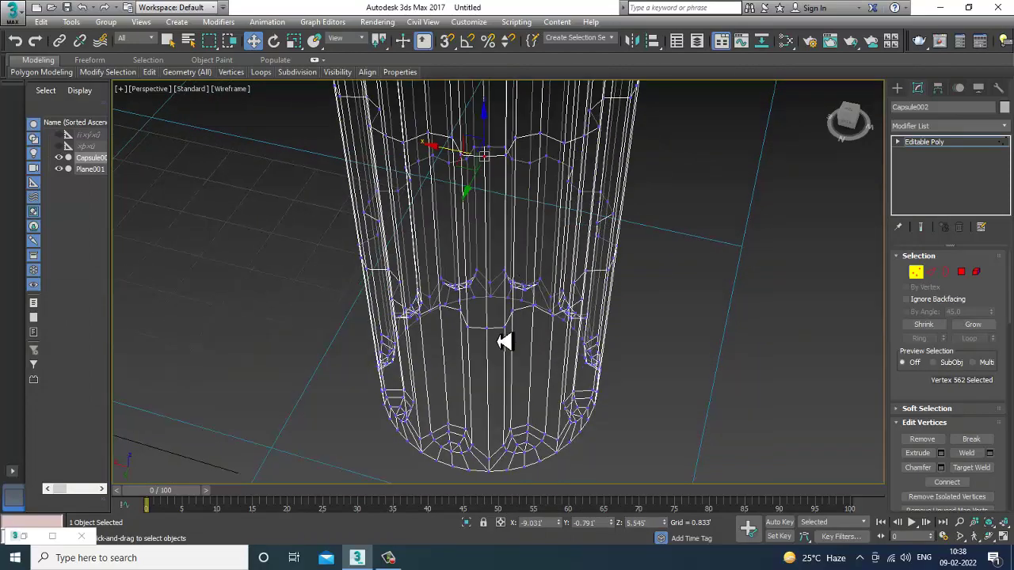
right_click(487, 322)
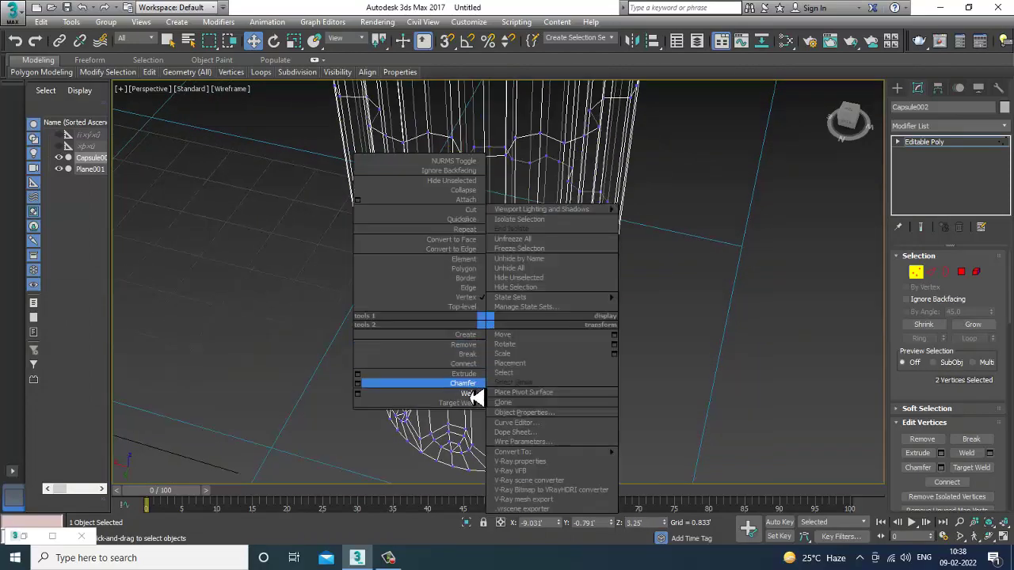
click(470, 393)
Weld the closing seam's two remaining vertex pairs, just above and on the column's lower rim
alt+middle_drag(479, 398, 543, 349)
scroll(500, 383, up, 3)
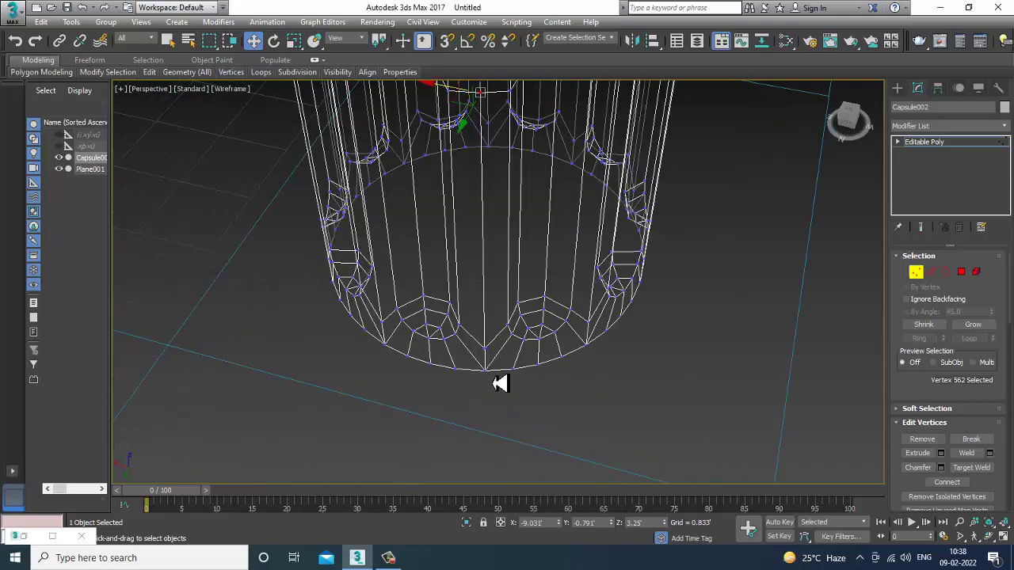
key(F3)
scroll(487, 382, up, 3)
right_click(496, 350)
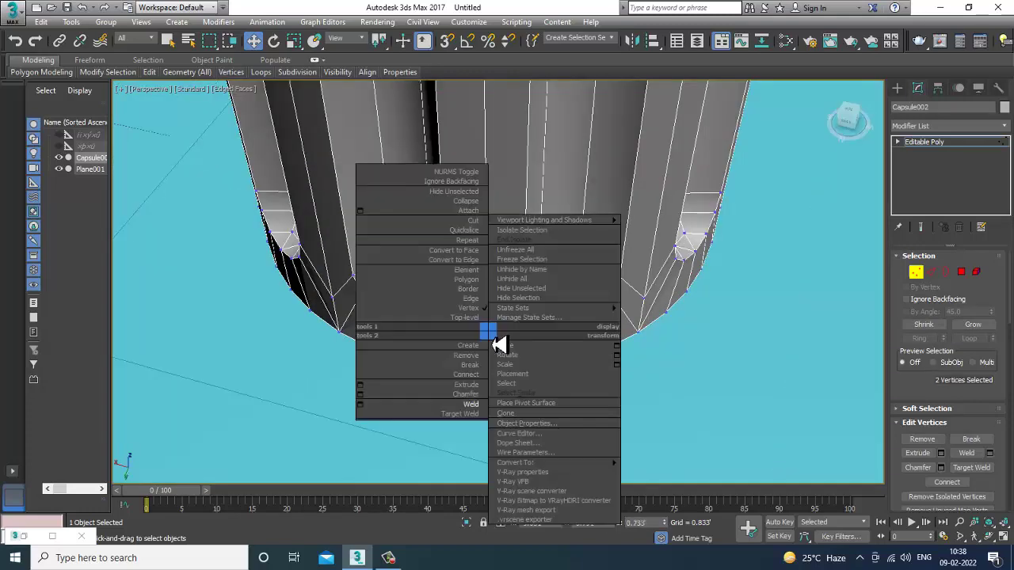
click(483, 391)
key(F3)
key(F3)
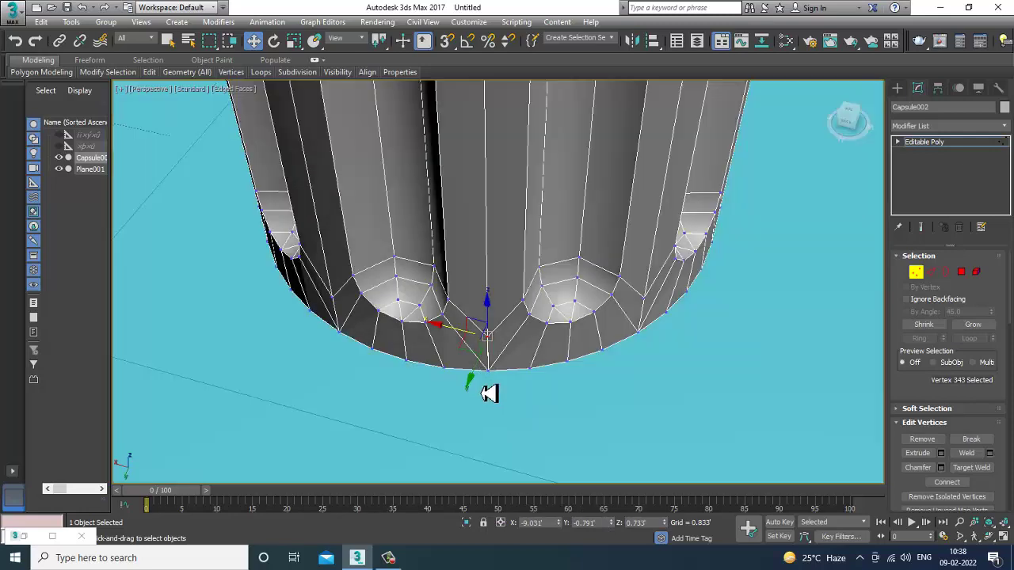
ctrl+drag(495, 371, 496, 366)
right_click(483, 352)
click(473, 428)
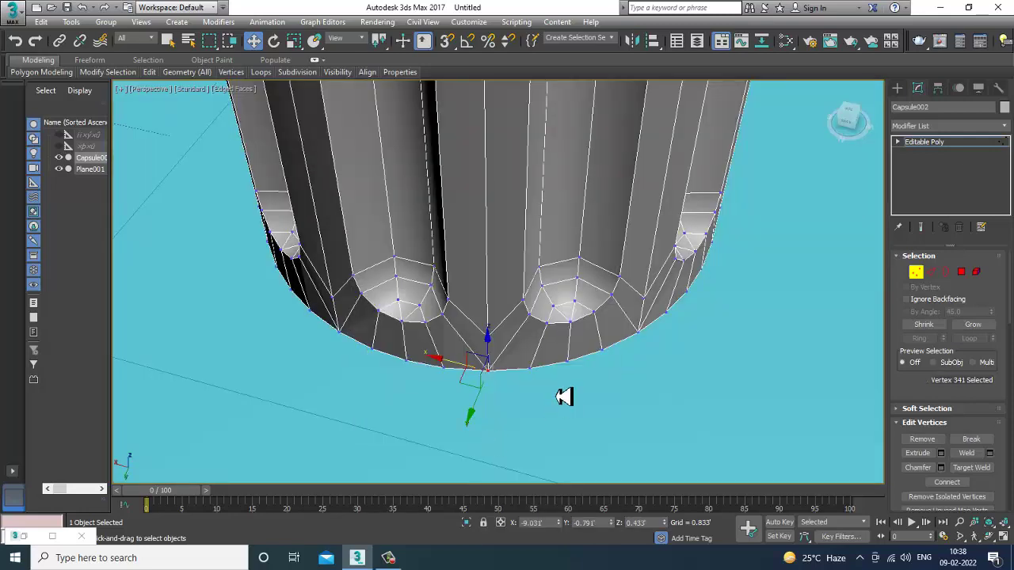
Compare the welded column with the reference image and inspect it at object level in plain shading
scroll(556, 394, down, 8)
middle_drag(554, 326, 496, 273)
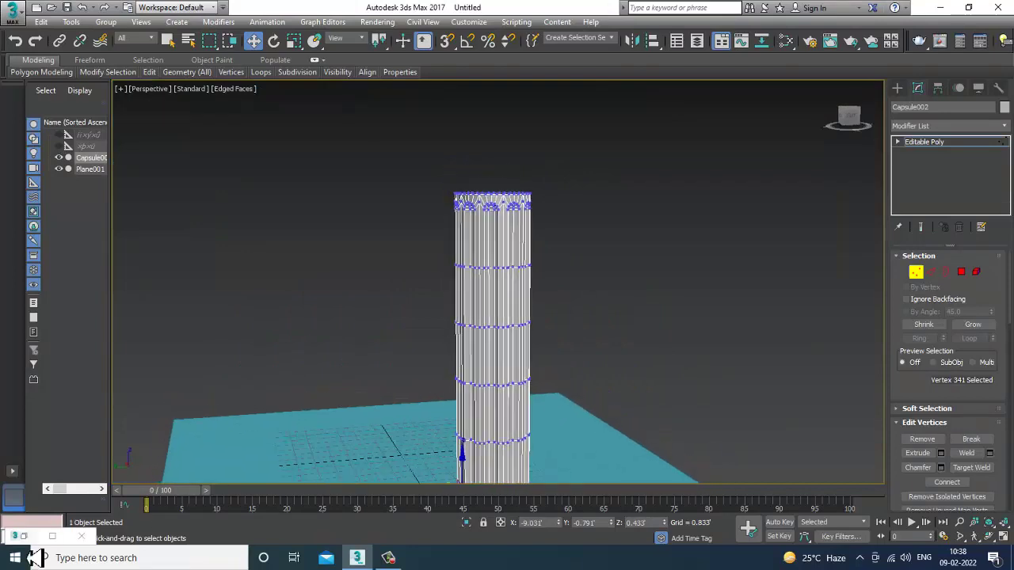
click(27, 536)
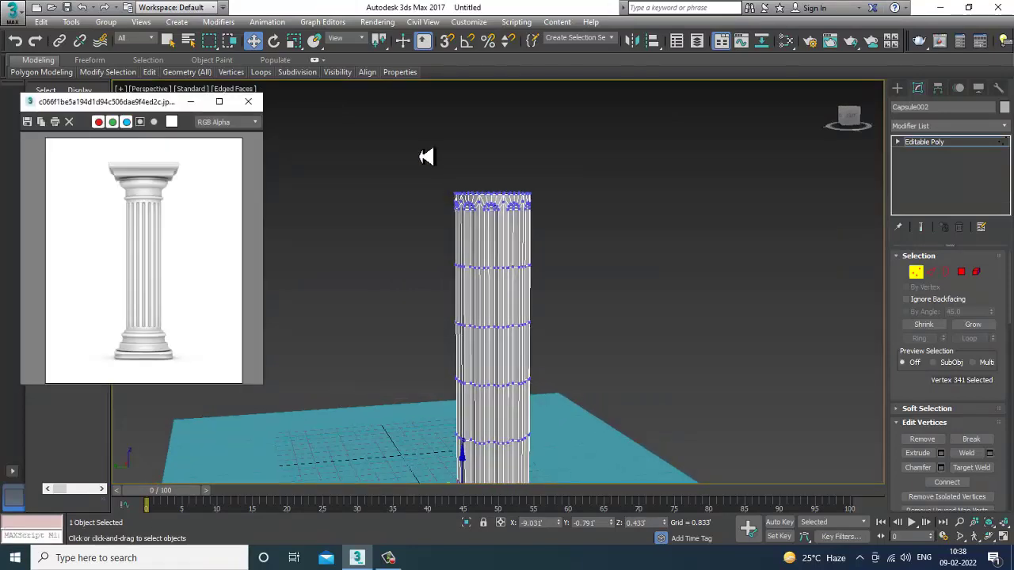
click(191, 103)
mouse_move(602, 309)
alt+middle_down()
mouse_move(657, 353)
mouse_move(590, 310)
alt+middle_up()
click(960, 152)
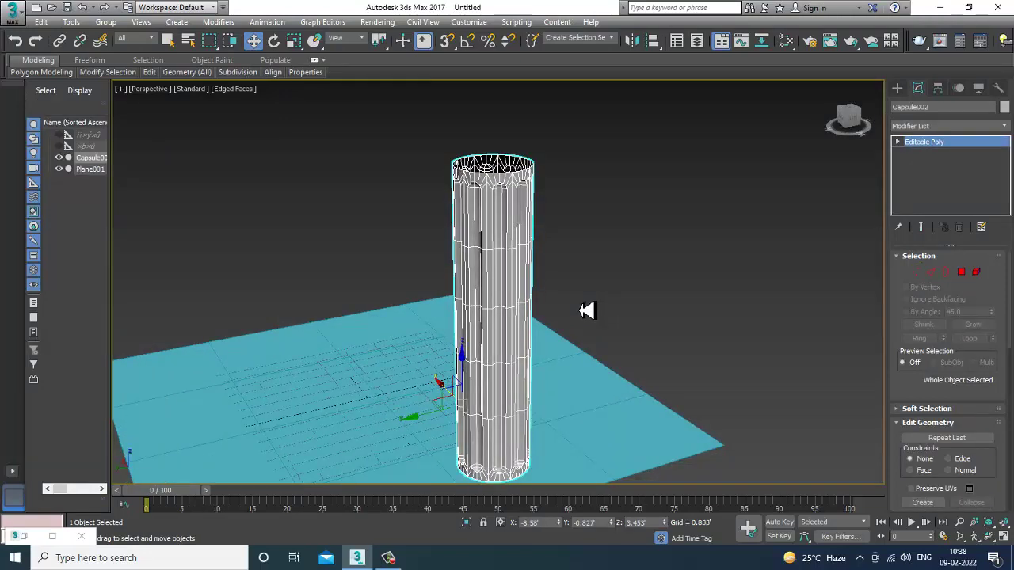
key(F4)
mouse_move(518, 312)
alt+middle_down()
mouse_move(577, 308)
mouse_move(479, 424)
mouse_move(347, 398)
mouse_move(475, 375)
mouse_move(529, 382)
alt+middle_up()
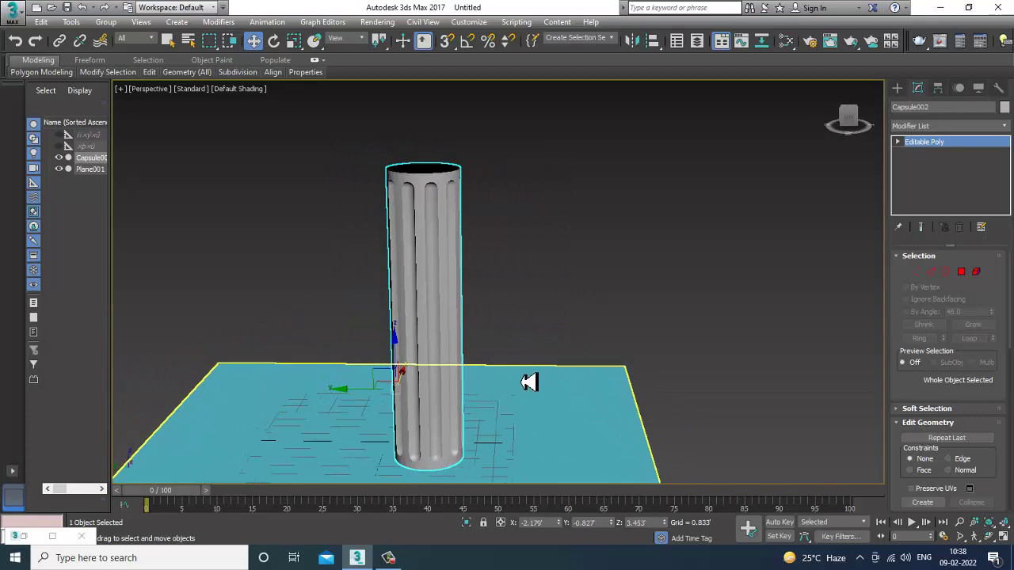
key(F4)
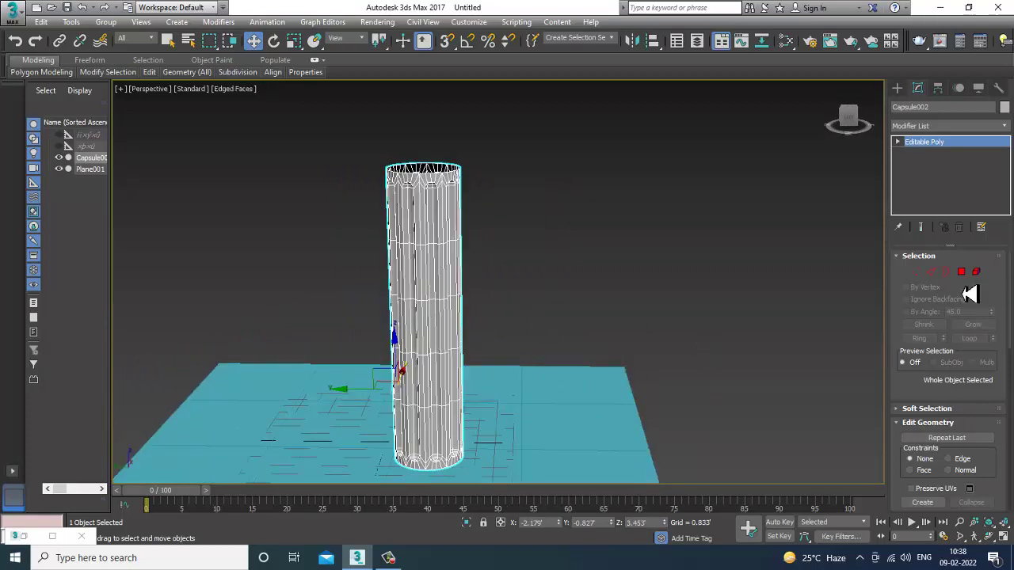
In the Front view, select the polygons of the column's two lowest segments and delete them
click(961, 273)
key(alt+w)
key(alt+w)
scroll(649, 242, down, 5)
middle_drag(693, 256, 584, 256)
scroll(554, 256, up, 3)
scroll(724, 332, up, 3)
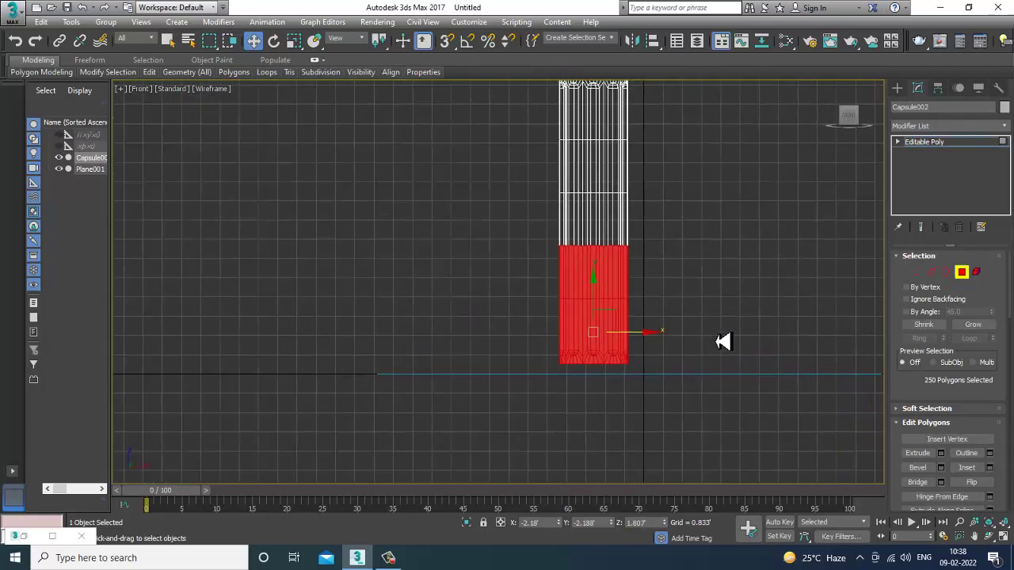
middle_drag(724, 319, 719, 325)
key(Delete)
Select the open border around the column's upper rim in the Perspective view
middle_drag(736, 275, 728, 344)
middle_drag(734, 305, 719, 340)
middle_drag(710, 290, 713, 240)
click(946, 273)
middle_drag(504, 199, 509, 276)
key(alt+w)
middle_drag(741, 356, 725, 364)
key(alt+w)
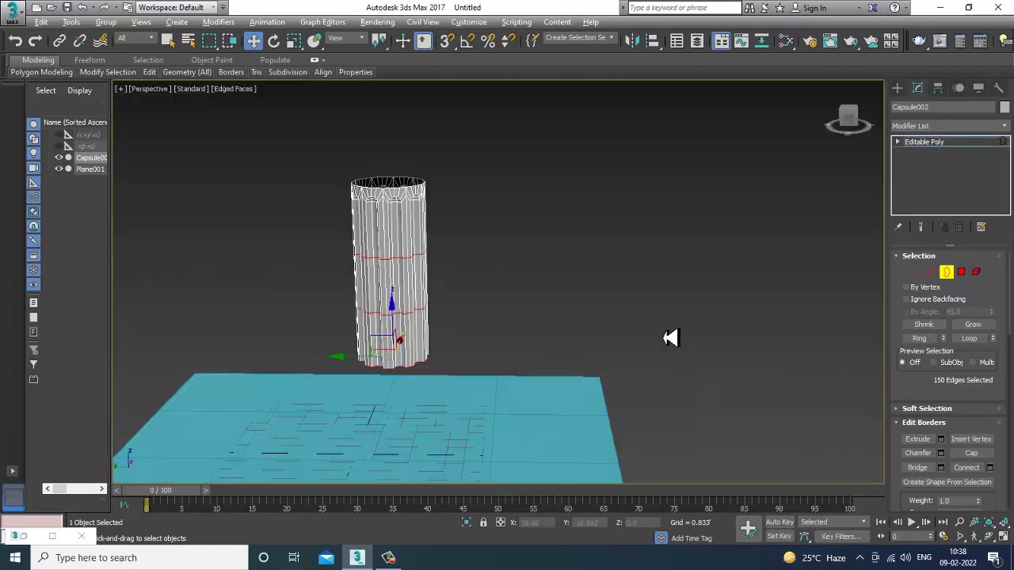
alt+middle_drag(666, 338, 536, 346)
scroll(536, 346, up, 5)
click(434, 175)
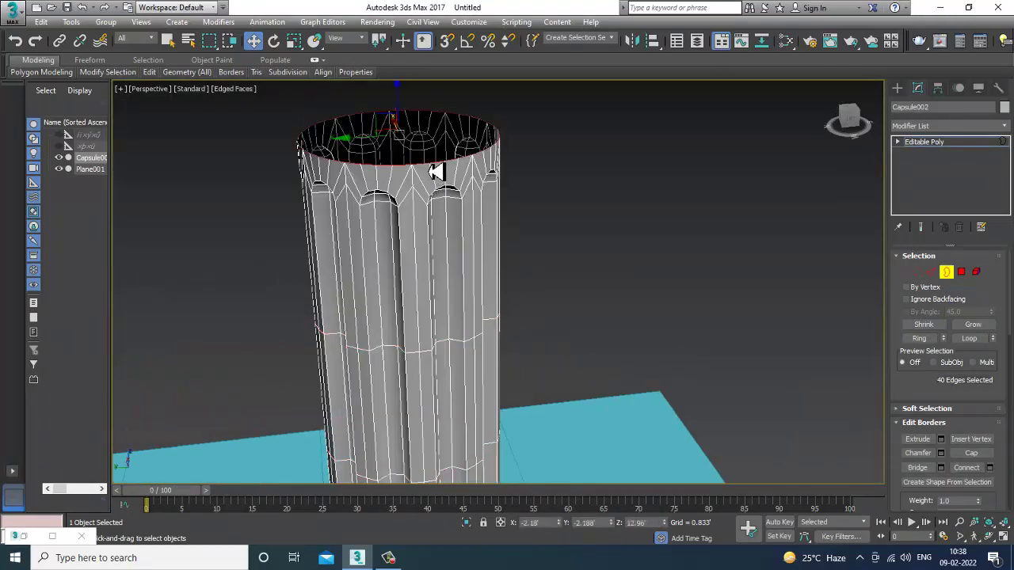
Extrude the upper rim border upward about 0.071' and scale it outward to 104%, following the reference image
middle_drag(509, 210, 521, 221)
click(32, 541)
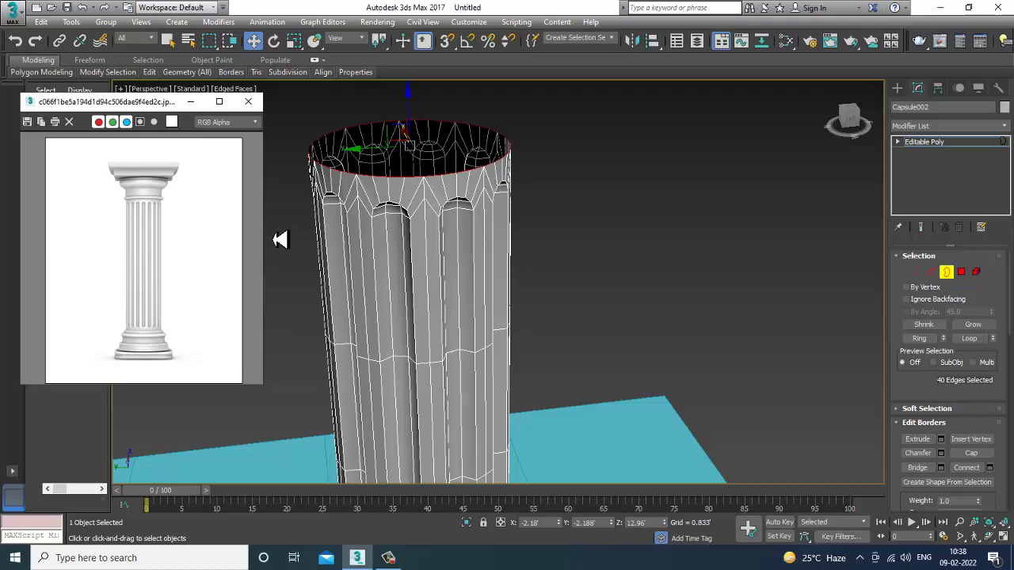
click(214, 105)
scroll(428, 147, up, 3)
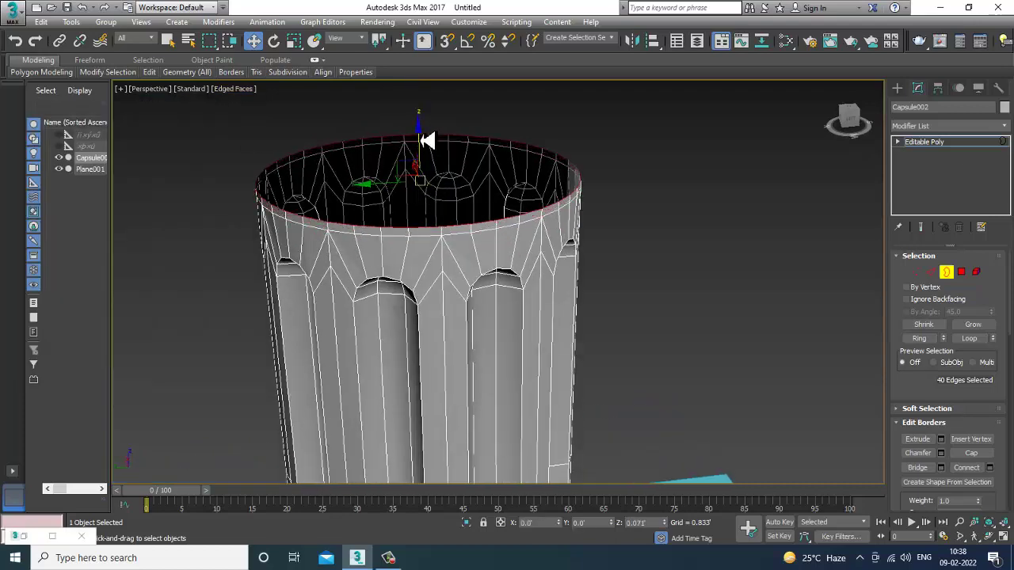
key(r)
drag(426, 181, 421, 174)
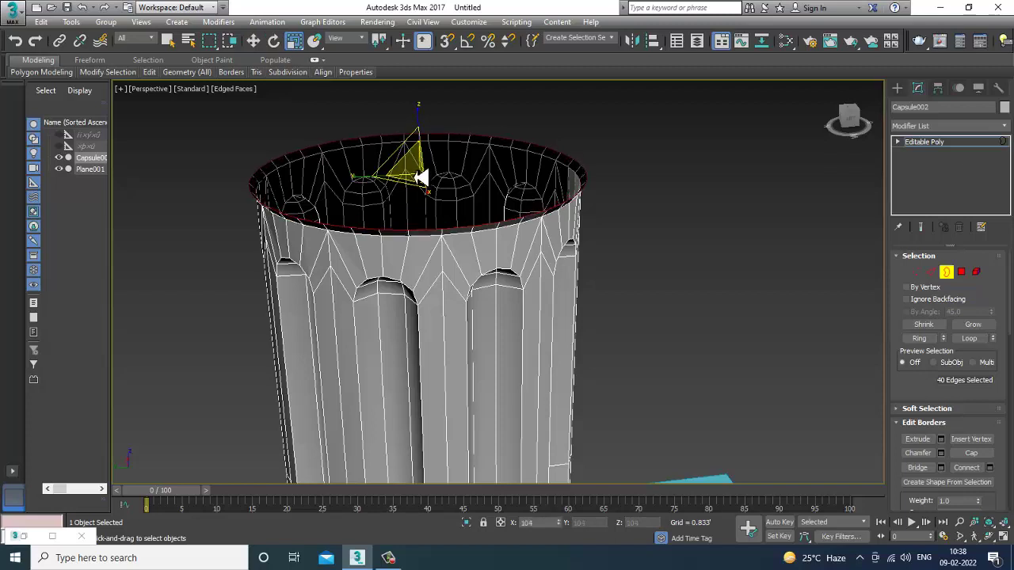
Extrude the widened rim border straight up in two short bands for the molding ring
click(46, 546)
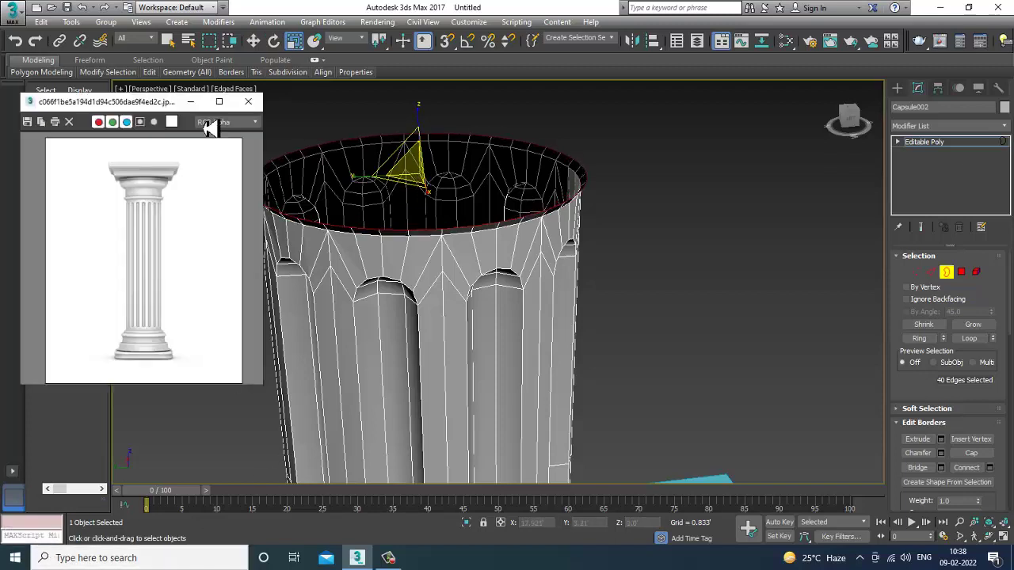
click(192, 103)
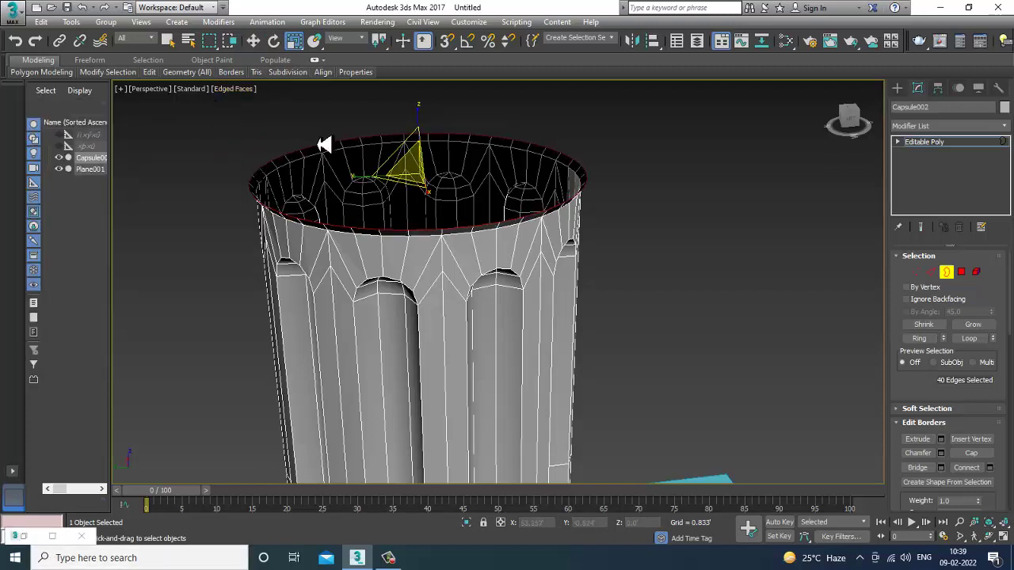
key(w)
shift+drag(425, 145, 425, 140)
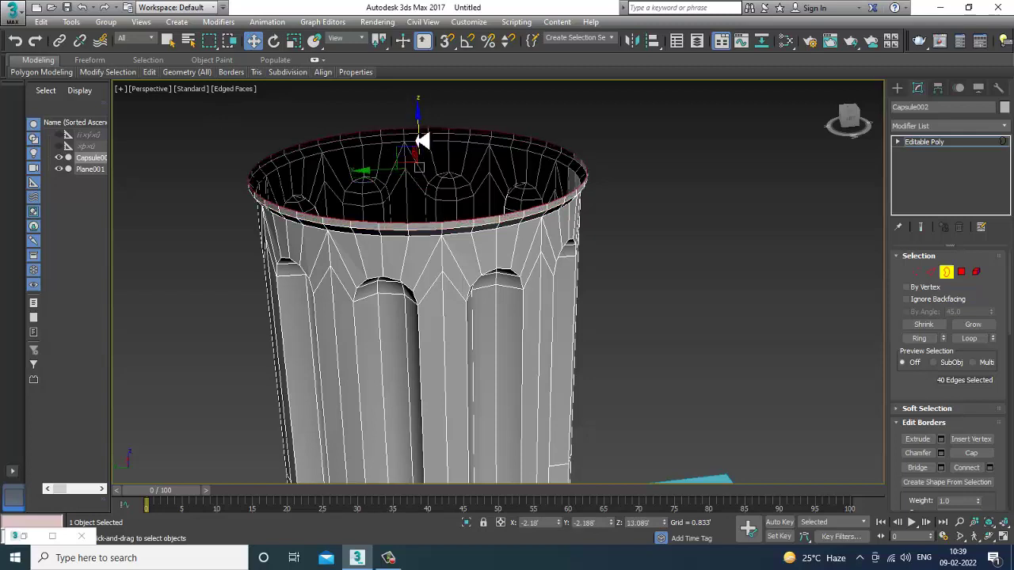
drag(428, 141, 428, 131)
Taper the molding ring inward by scaling the border down with a new edge loop and raising it to Z 13.275'
key(r)
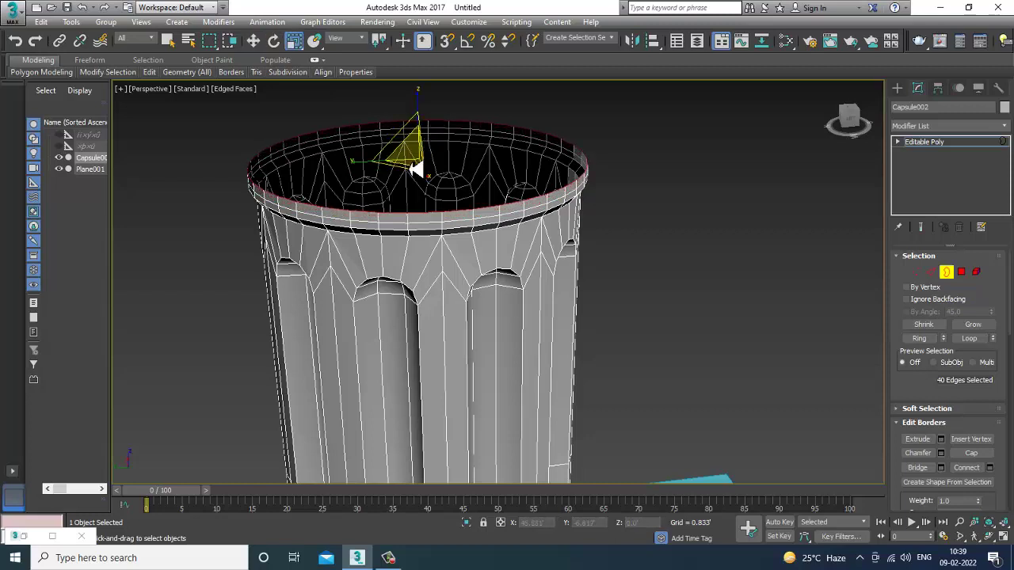
shift+drag(423, 166, 427, 171)
key(w)
drag(418, 127, 418, 117)
scroll(449, 158, down, 3)
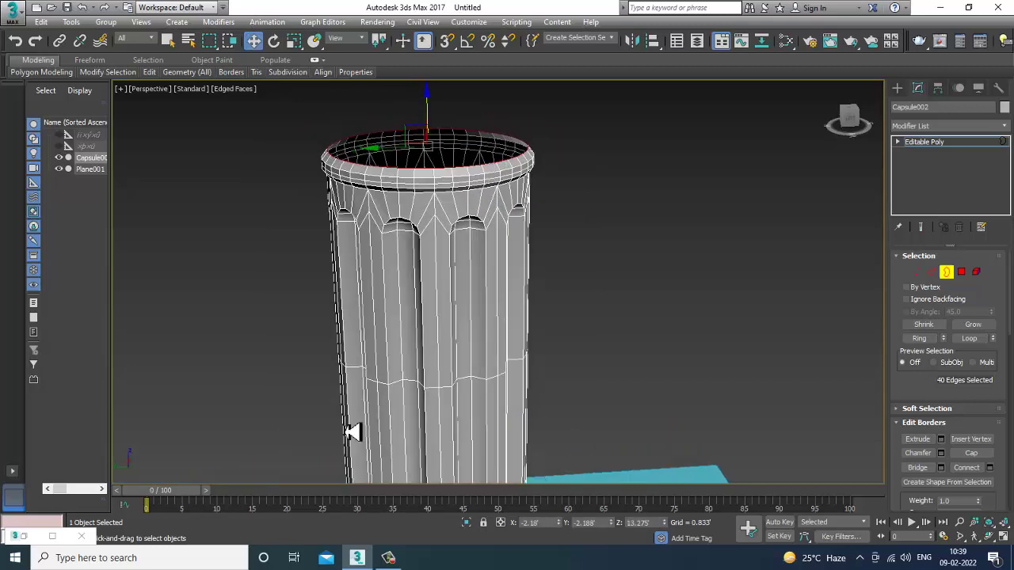
Extrude the border above the molding ring upward to about Z 14.13' as a plain neck, following the reference image
click(30, 538)
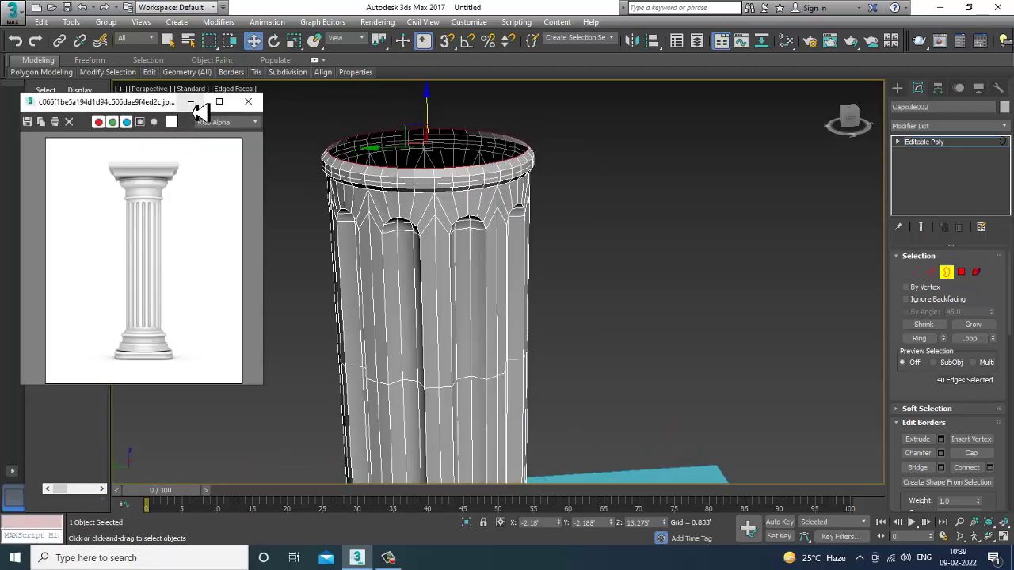
click(191, 102)
scroll(509, 226, down, 1)
shift+drag(438, 148, 444, 95)
scroll(566, 267, down, 3)
alt+middle_drag(552, 259, 465, 375)
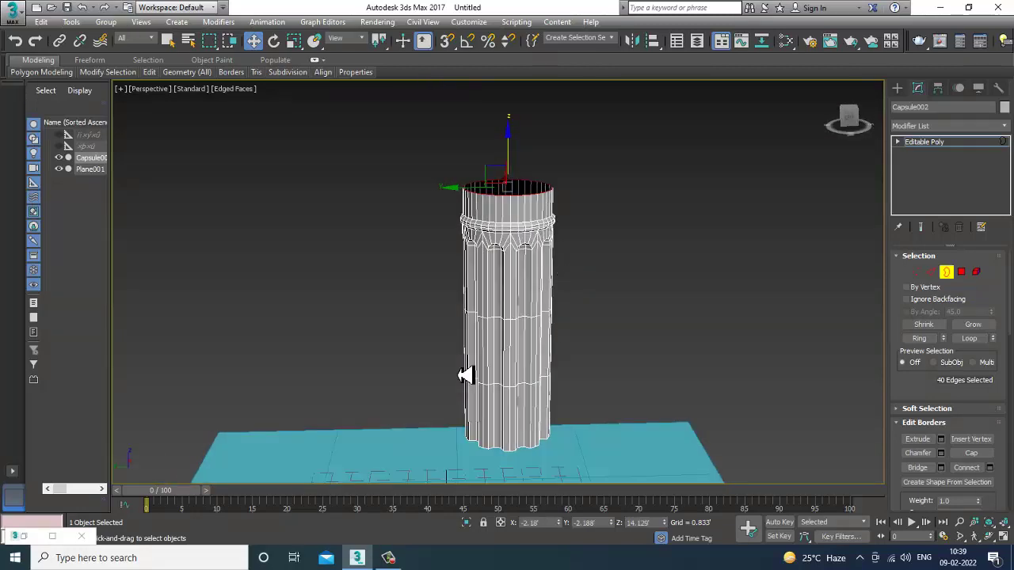
Extrude the neck's upper border into an outward flare topped by a short vertical lip at about Z 14.69'
click(23, 536)
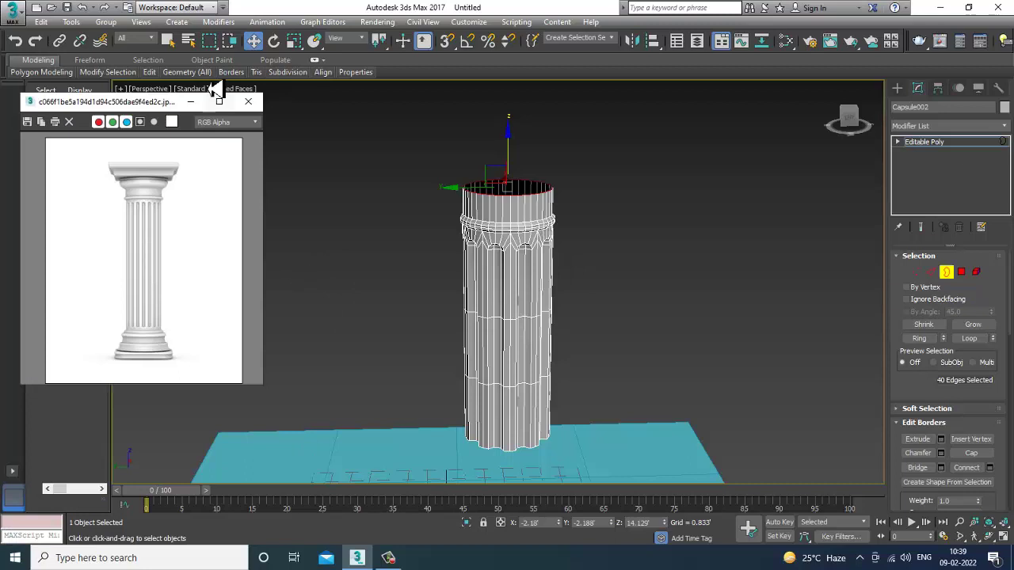
click(190, 102)
scroll(562, 267, up, 4)
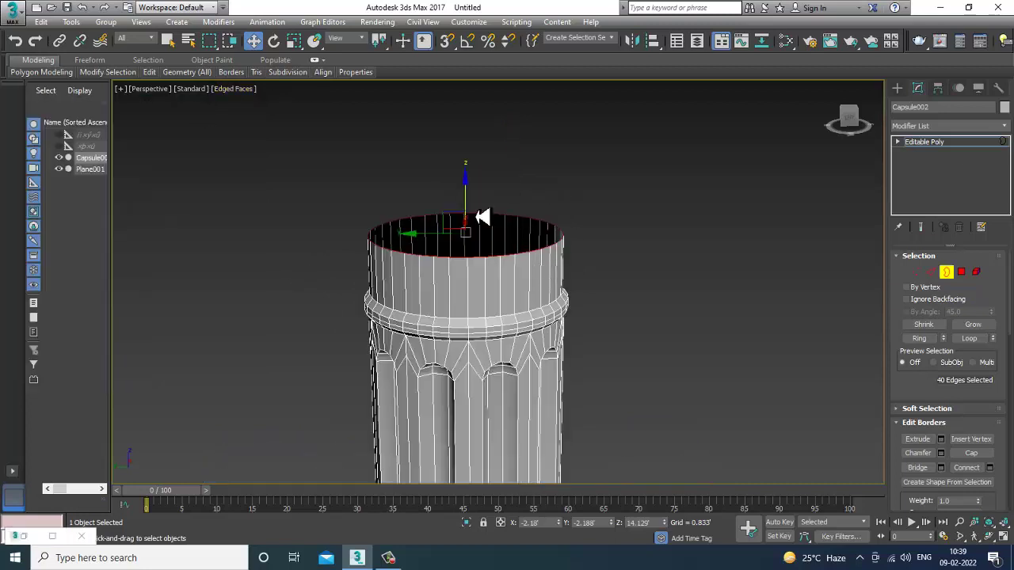
drag(475, 206, 475, 168)
key(r)
key(w)
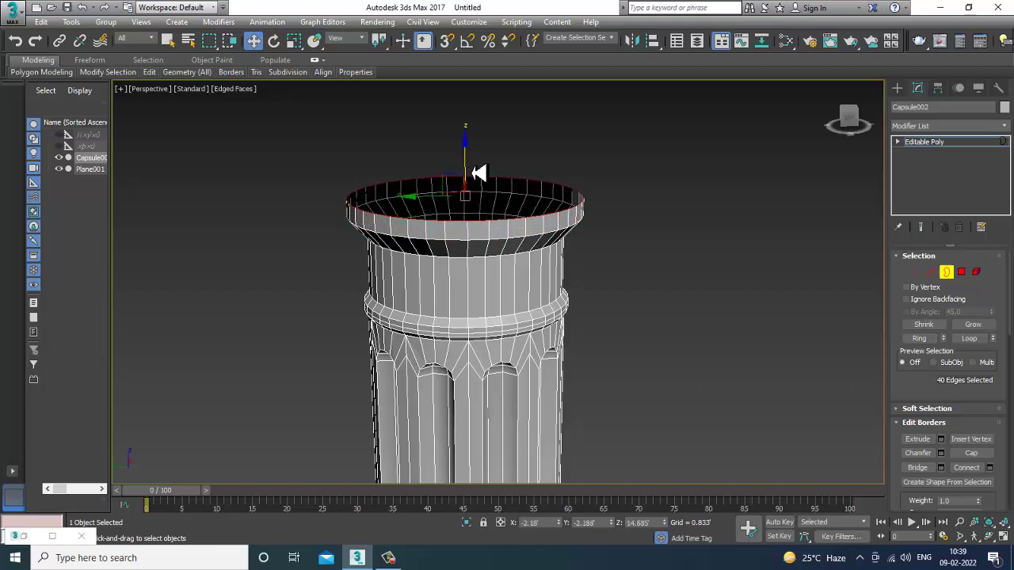
Extrude the lip's upper border upward and scale it inward to slope the molding back in, checking it against the reference image
drag(475, 151, 483, 195)
key(r)
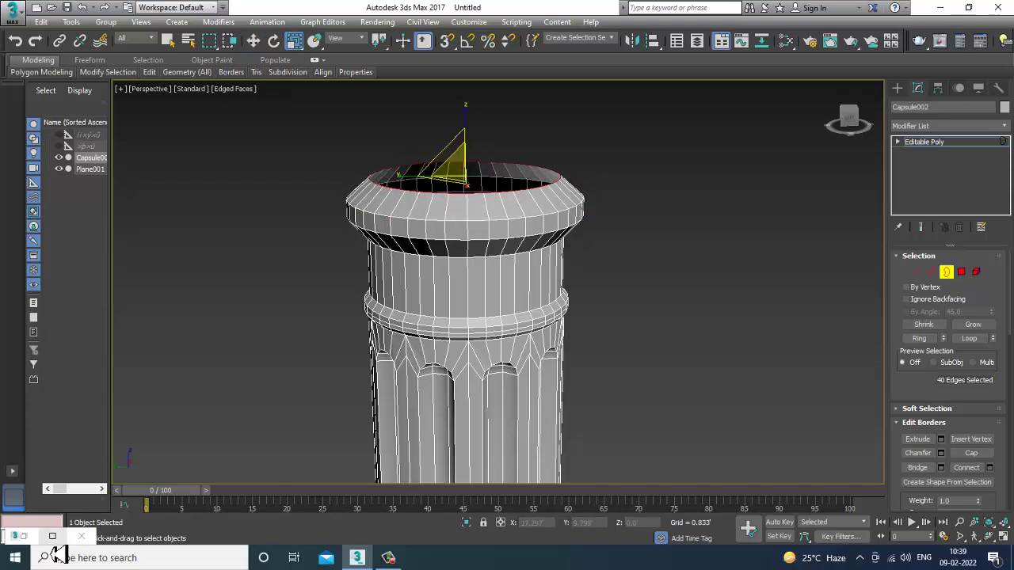
click(52, 536)
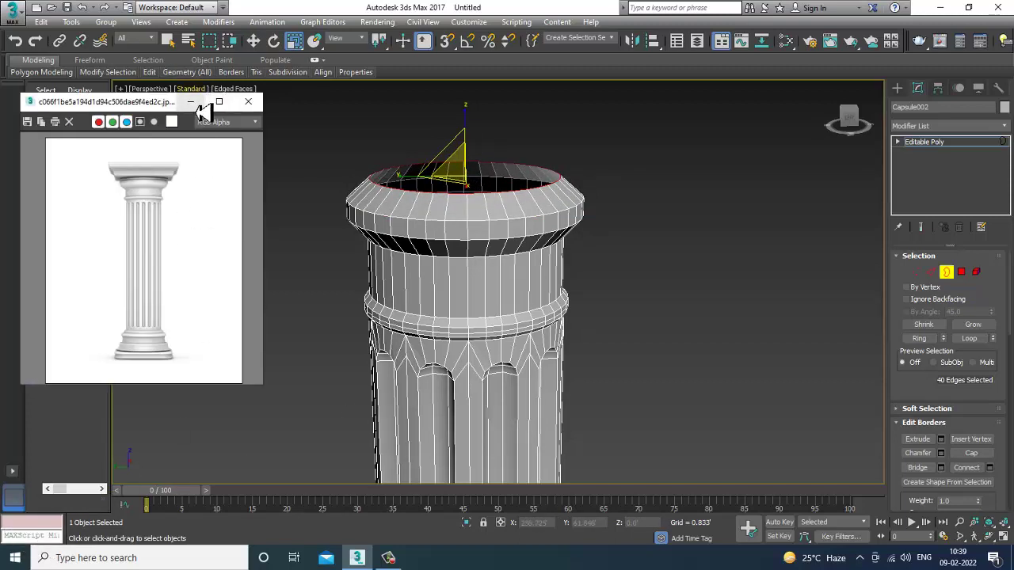
click(191, 102)
scroll(623, 358, down, 5)
scroll(590, 285, up, 8)
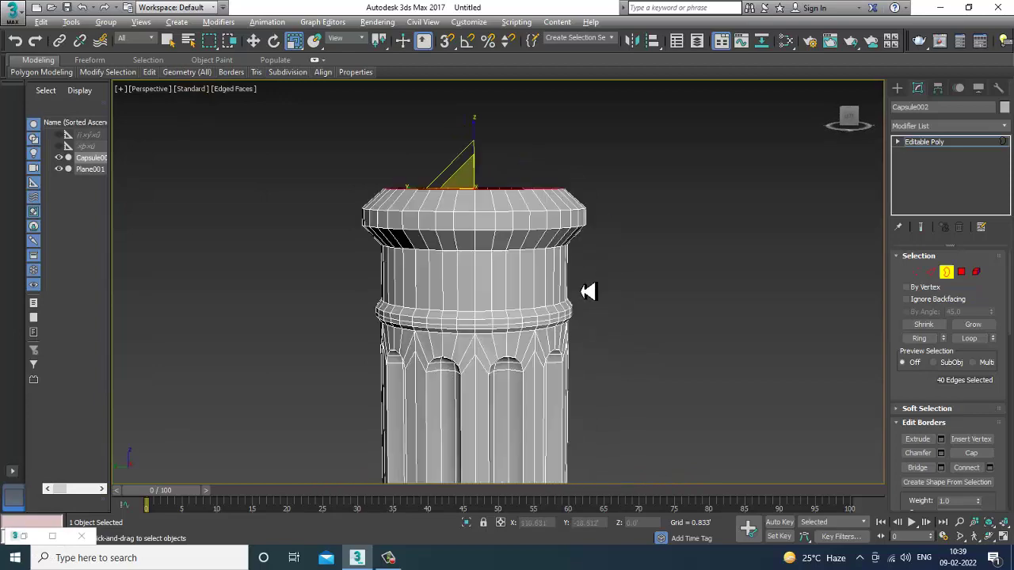
Extrude the top border straight up as a short vertical collar ending at about Z 15.217'
key(w)
shift+drag(486, 202, 486, 172)
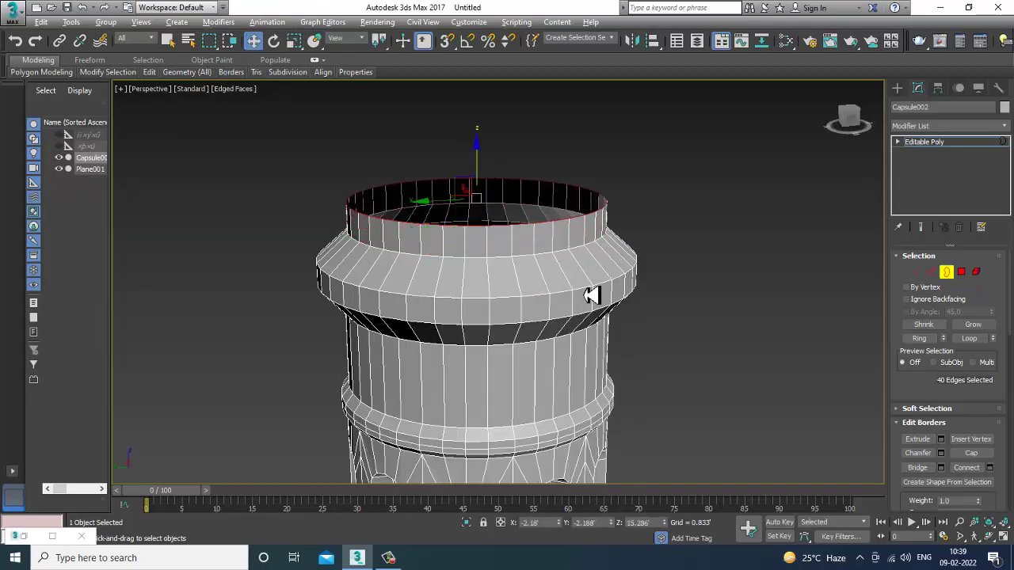
alt+middle_drag(590, 295, 580, 269)
drag(477, 166, 476, 173)
right_click(484, 217)
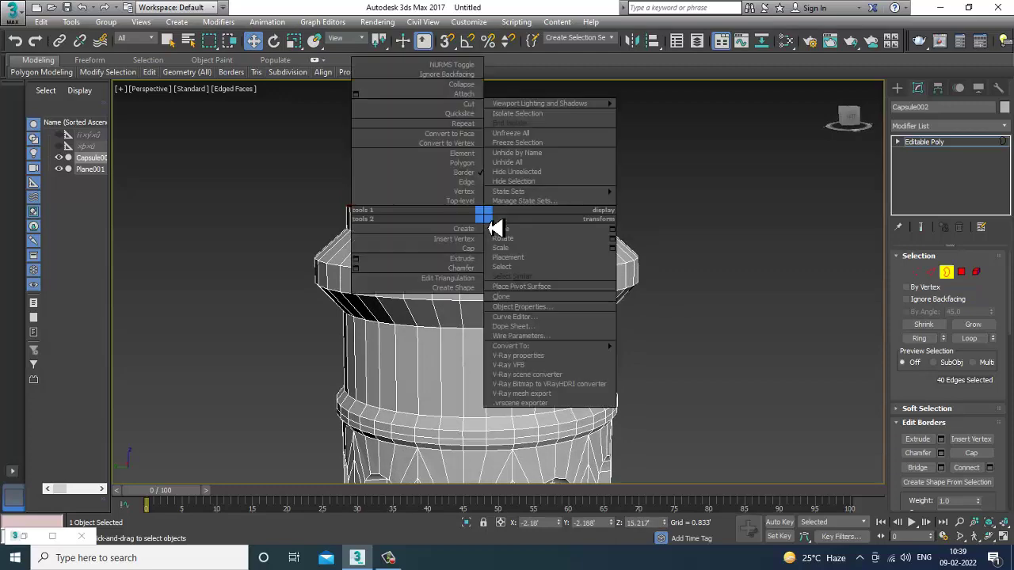
click(487, 248)
mouse_move(586, 237)
alt+middle_down()
mouse_move(595, 261)
mouse_move(582, 241)
alt+middle_up()
Chamfer the two edge loops around the flared molding's widest rim by about 0.06', comparing with the reference image
click(931, 272)
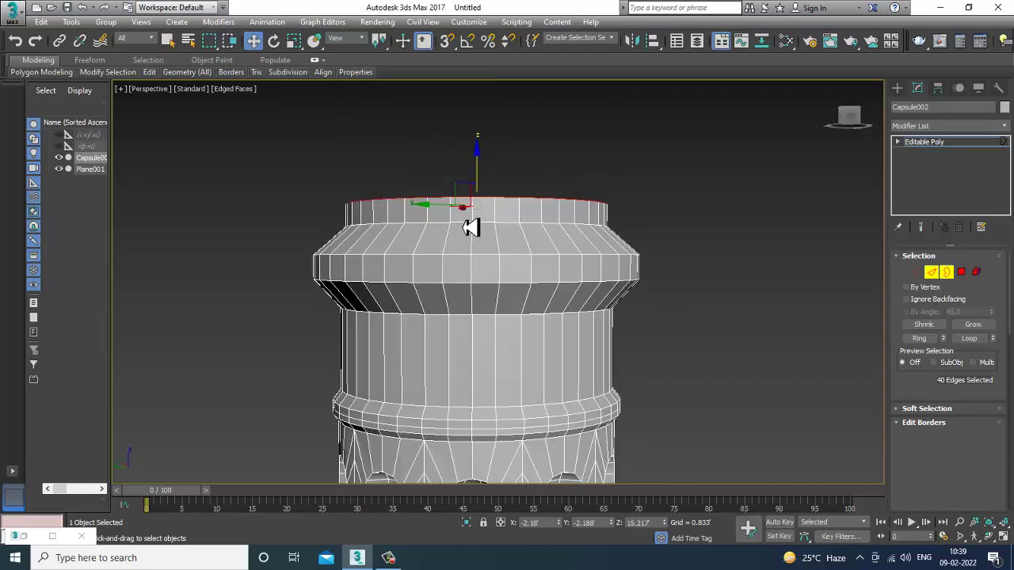
double_click(516, 256)
ctrl+double_click(520, 292)
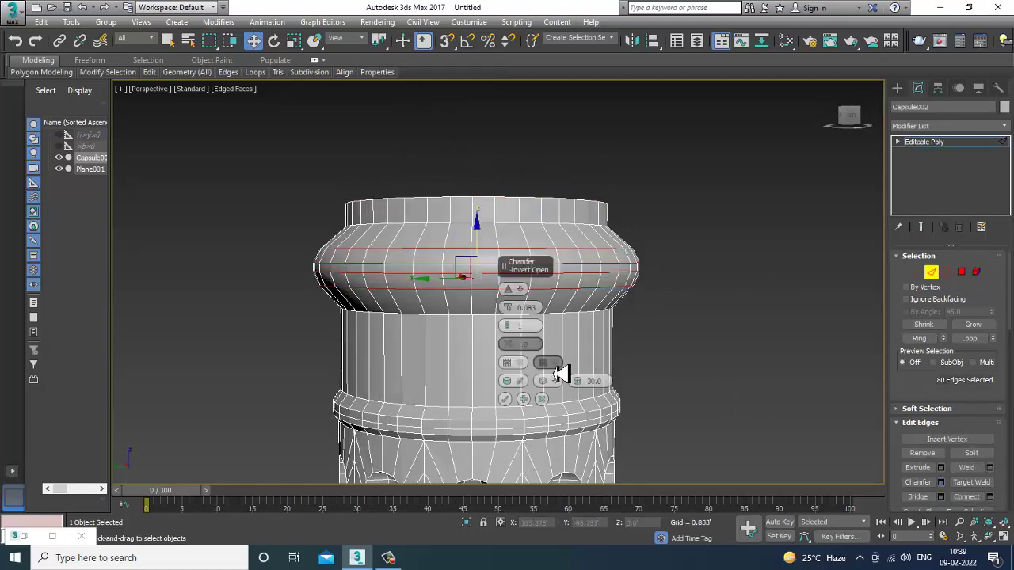
click(24, 538)
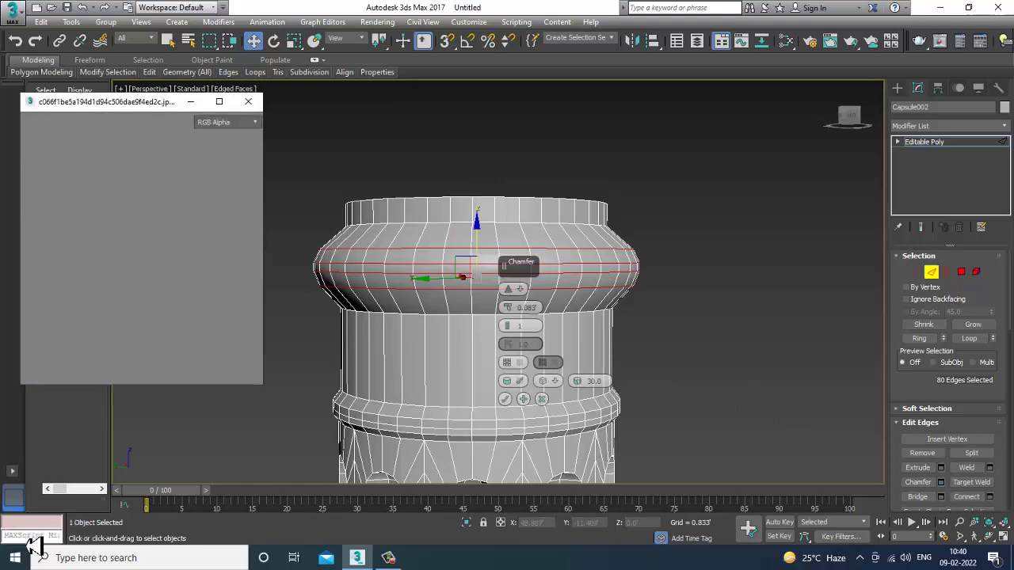
click(194, 103)
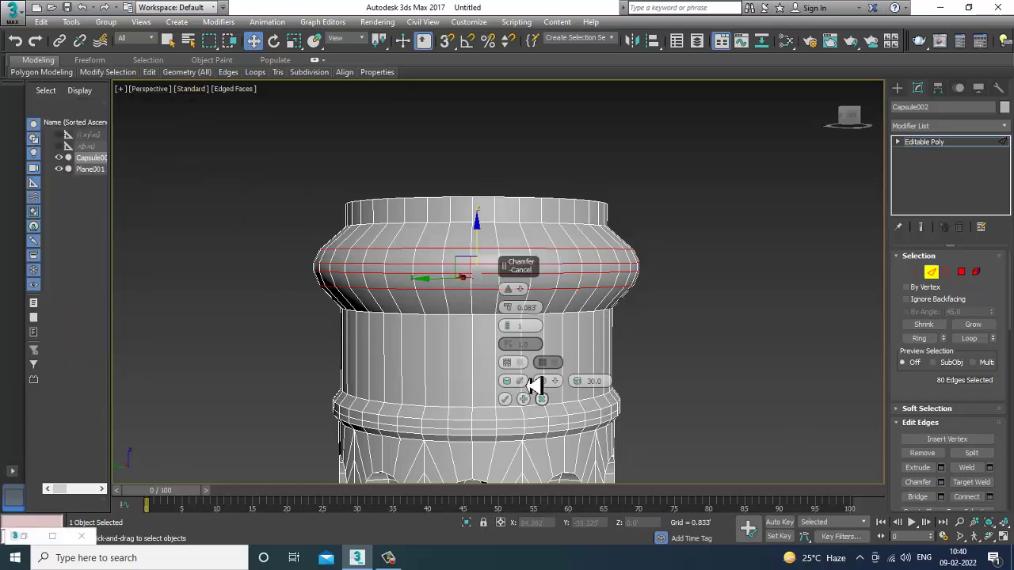
drag(520, 309, 520, 326)
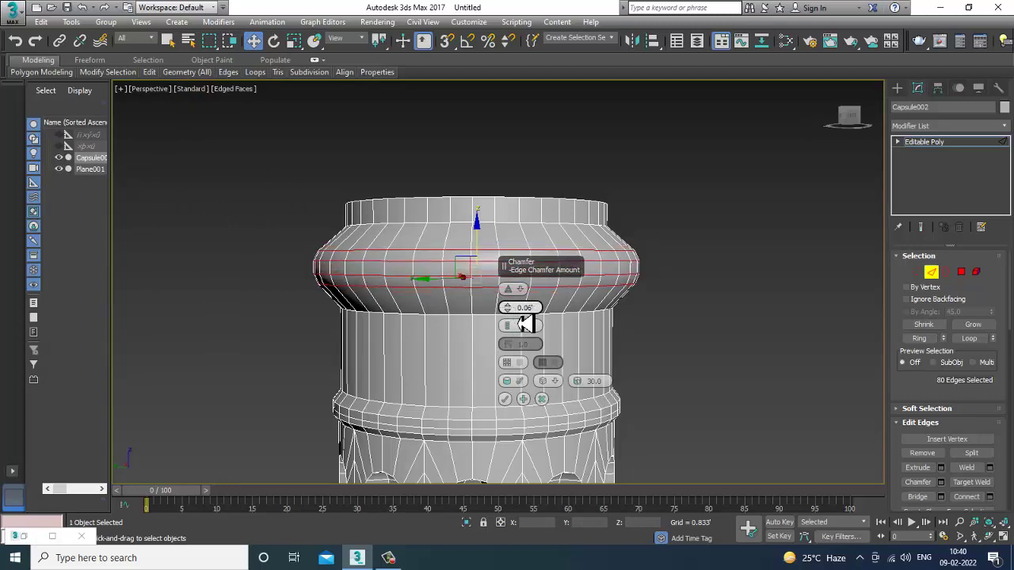
click(505, 398)
click(697, 340)
middle_drag(594, 364, 635, 307)
Chamfer the edge loop where the neck meets the flared molding by about 0.105'
double_click(507, 264)
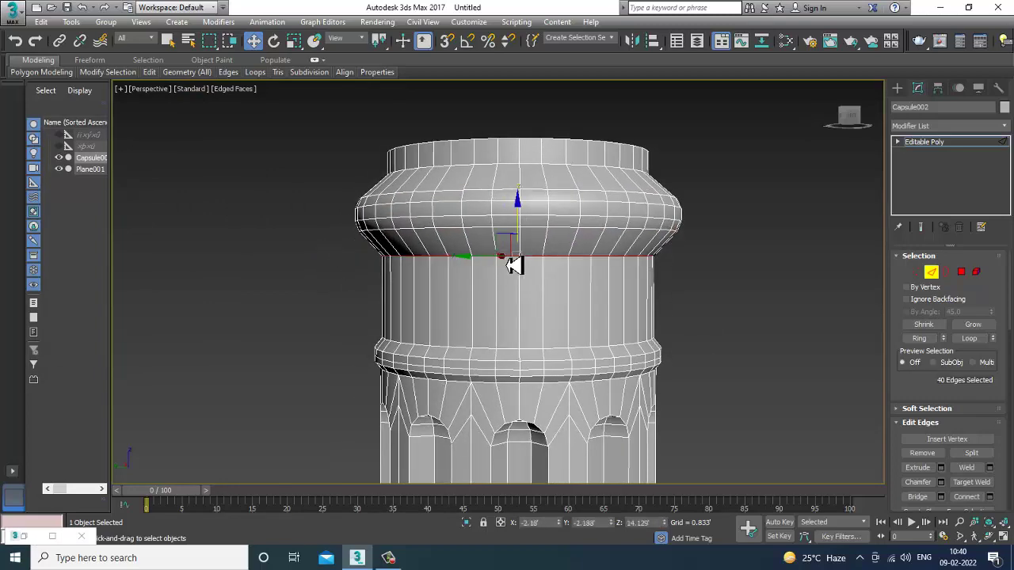
click(941, 484)
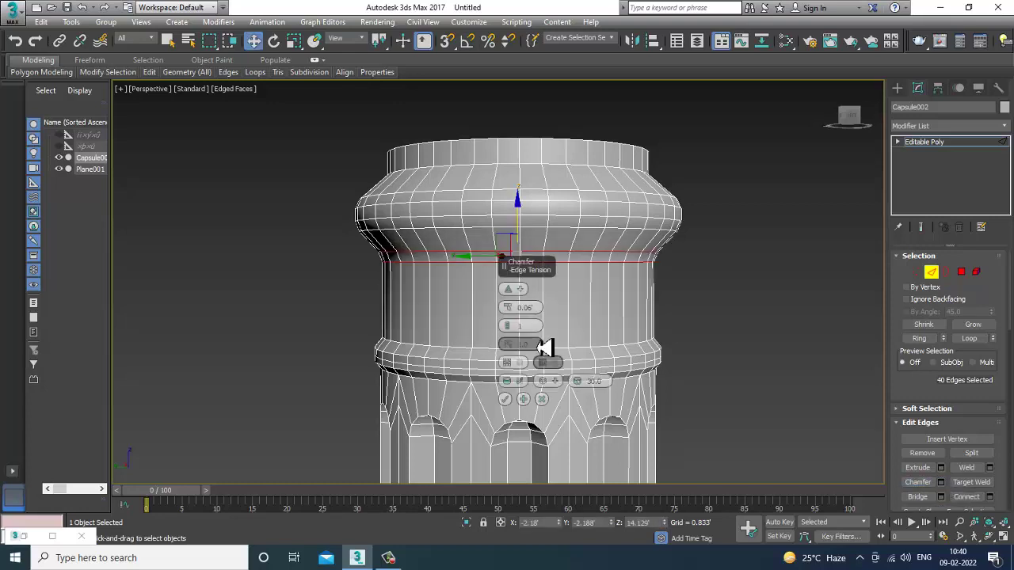
mouse_move(518, 313)
mouse_down()
mouse_move(528, 312)
mouse_move(523, 327)
mouse_up()
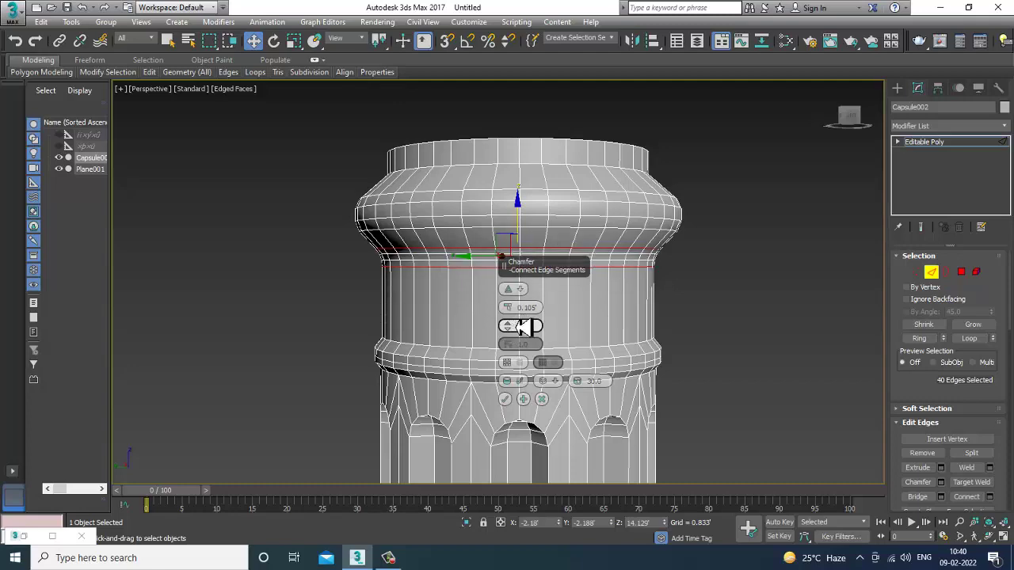
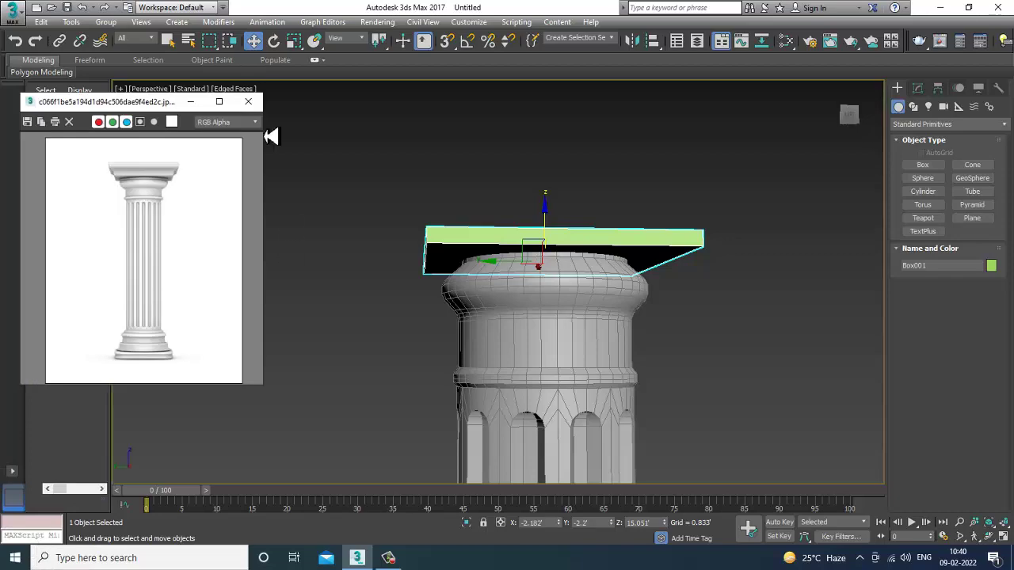
Scale the box above the capital slightly smaller in plan and stretch it much taller along Z
click(190, 102)
alt+middle_drag(537, 267, 350, 219)
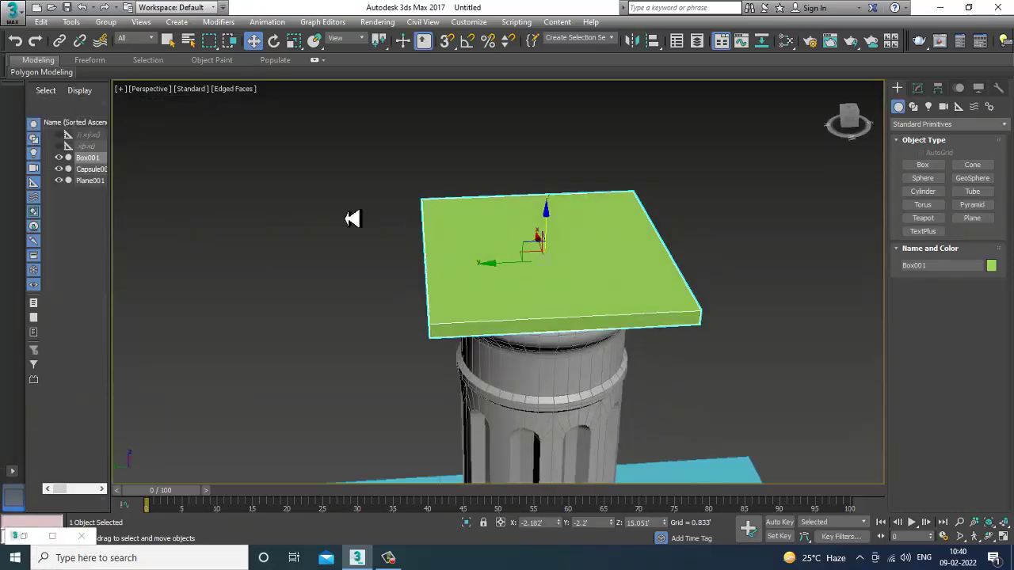
key(alt+w)
key(alt+w)
key(r)
drag(502, 304, 495, 304)
drag(436, 236, 444, 246)
key(alt+w)
key(alt+w)
alt+middle_drag(658, 365, 624, 287)
drag(507, 233, 532, 101)
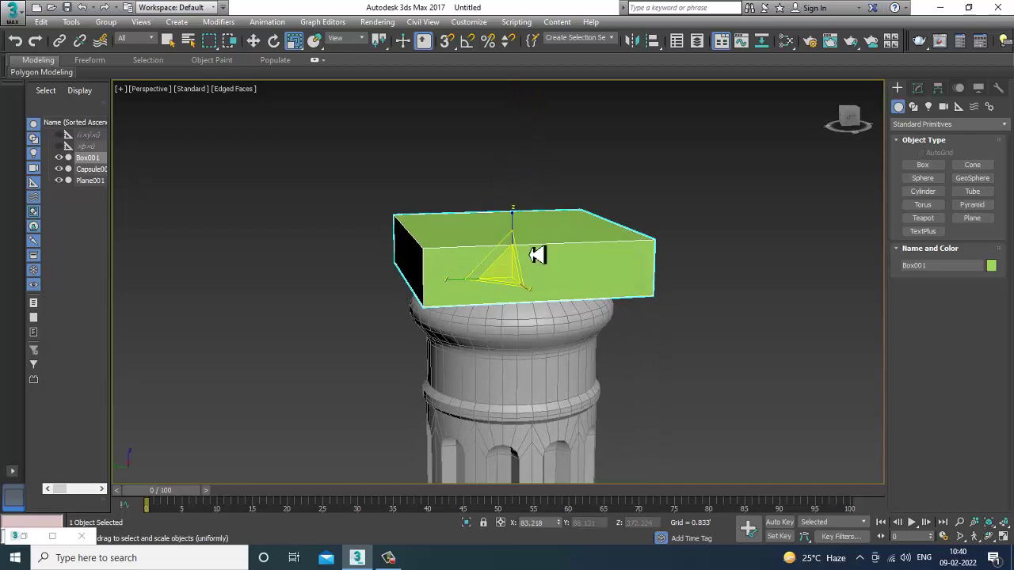
Bring up the reference image and convert the box to an editable poly
click(27, 545)
scroll(476, 243, up, 4)
key(w)
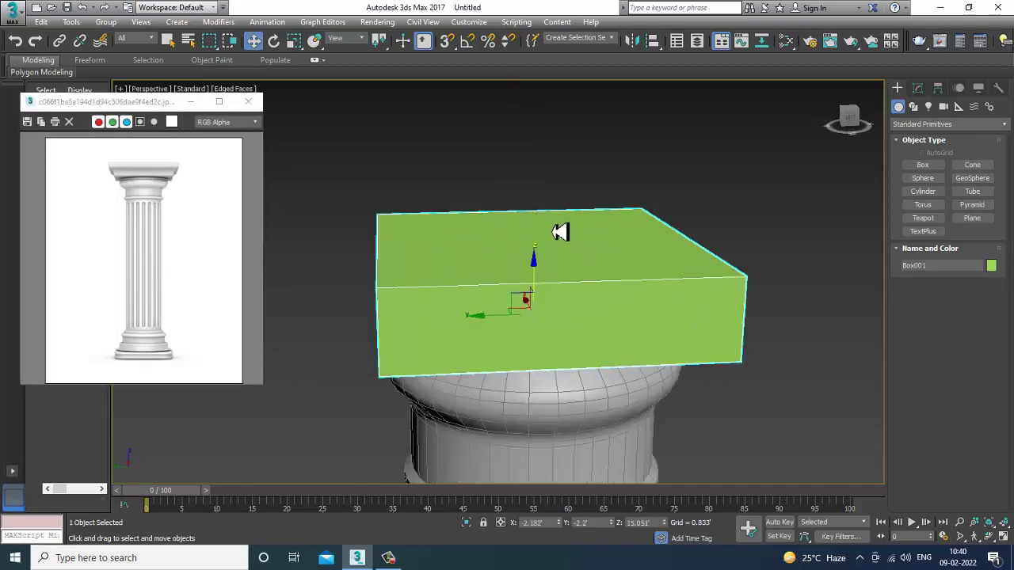
right_click(560, 231)
mouse_move(623, 351)
click(736, 356)
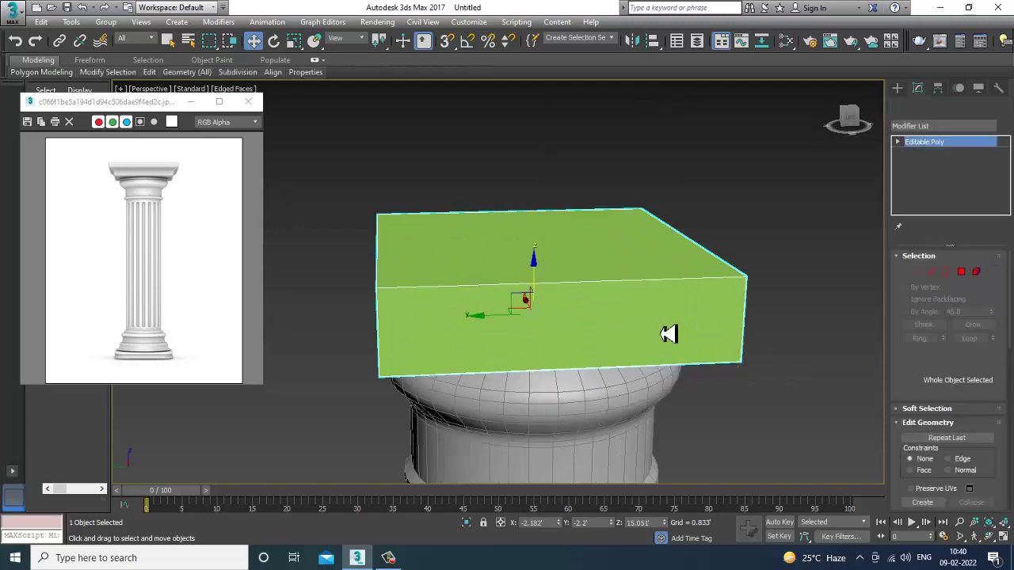
Scale the box's top polygon outward so its sides flare toward the top
key(r)
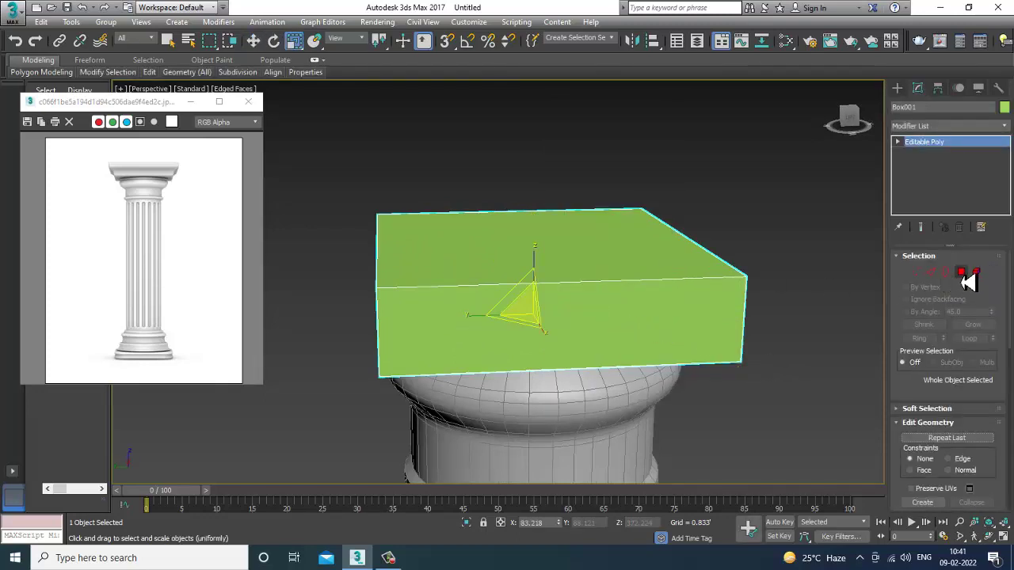
click(962, 272)
click(522, 249)
drag(536, 243, 542, 212)
key(w)
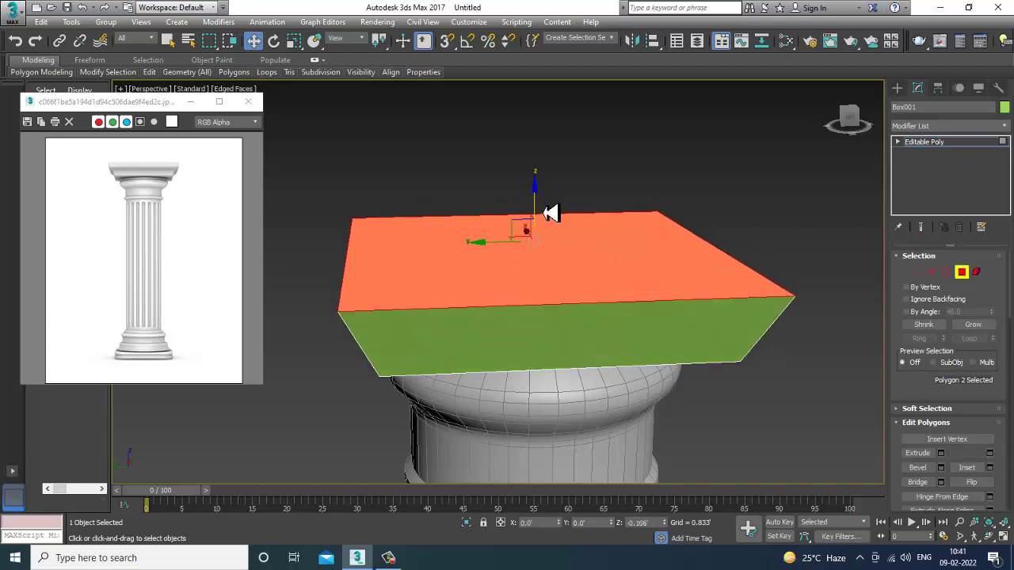
alt+middle_drag(524, 279, 535, 255)
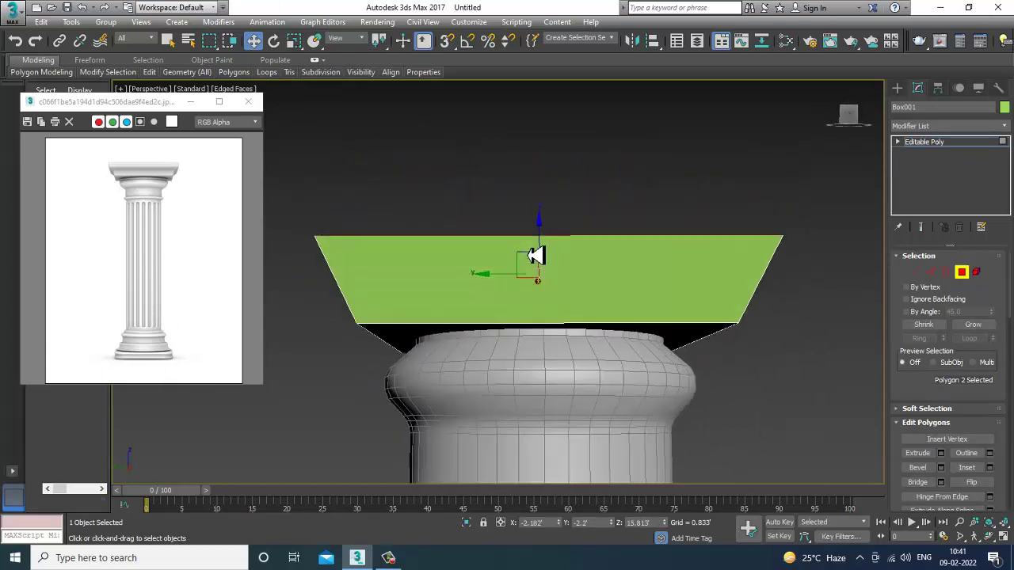
Examine the flared slab's proportions over the column in the front and perspective views against the reference image
click(933, 145)
key(alt+w)
middle_drag(773, 190, 732, 192)
key(alt+w)
middle_drag(432, 190, 505, 258)
scroll(504, 259, up, 3)
middle_drag(615, 278, 617, 291)
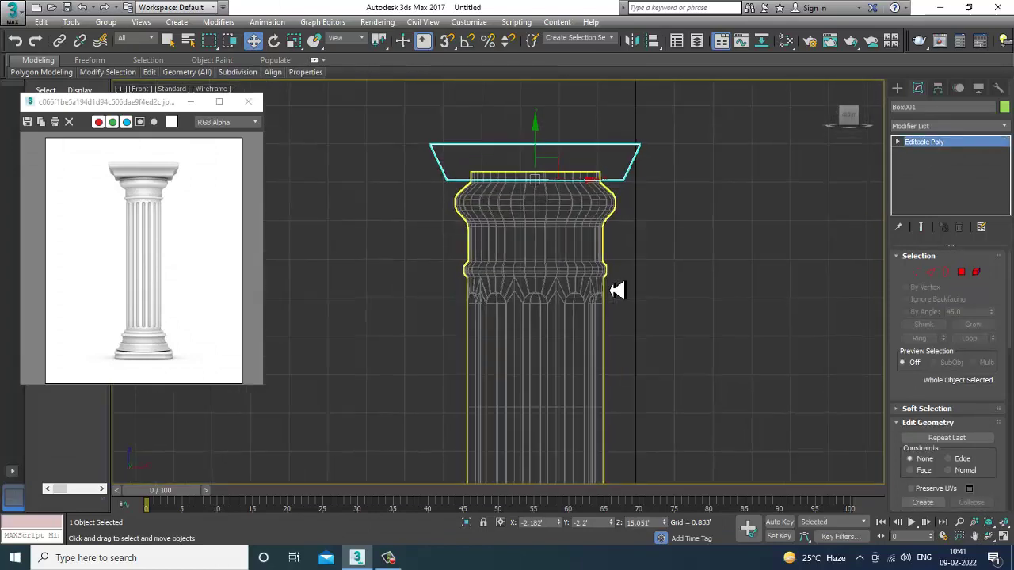
key(alt+w)
middle_drag(766, 376, 708, 337)
key(alt+w)
middle_drag(602, 286, 609, 297)
alt+middle_drag(609, 297, 623, 331)
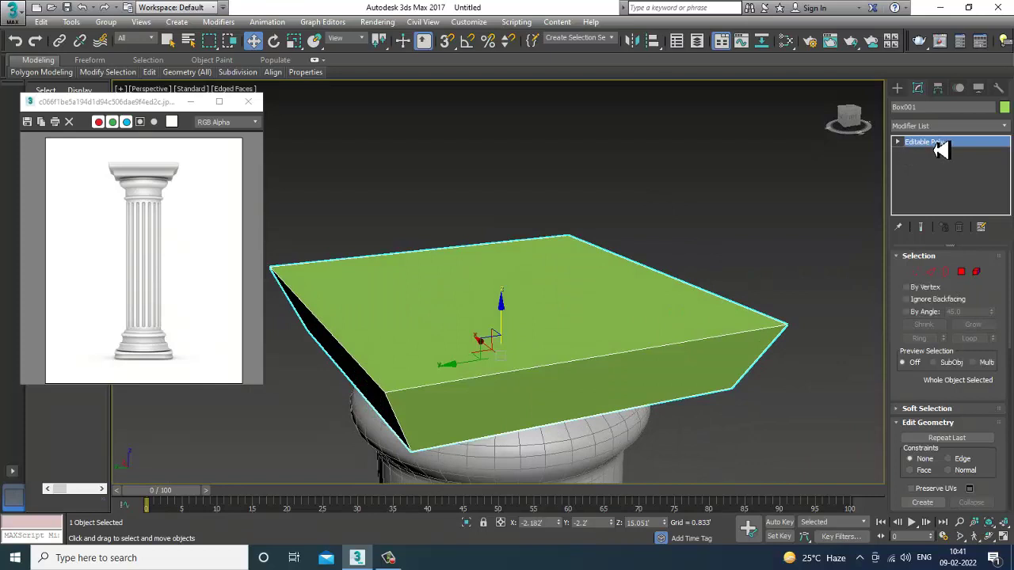
Insert an edge loop around the flared slab just below its top edge with Swift Loop
key(4)
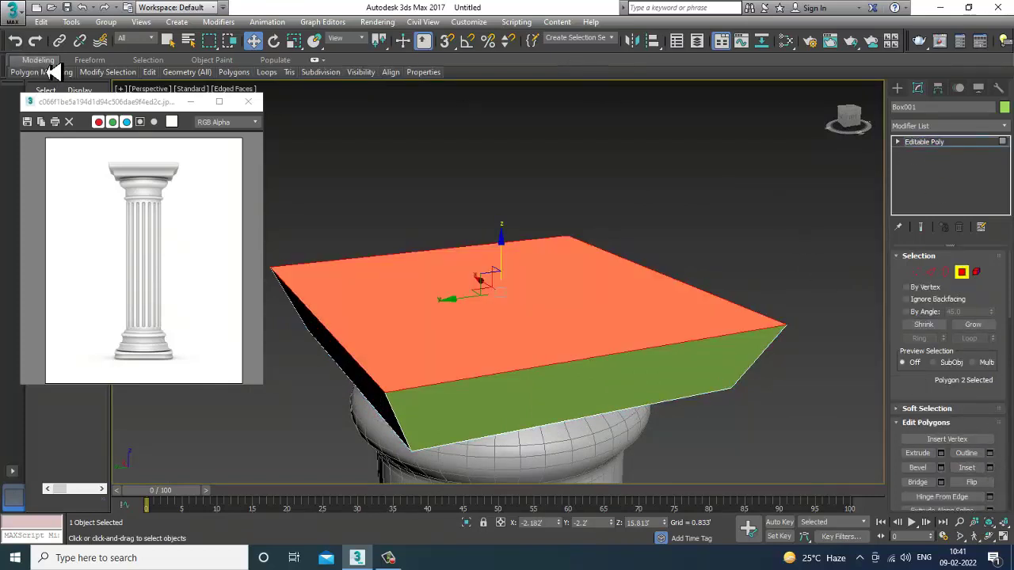
double_click(40, 61)
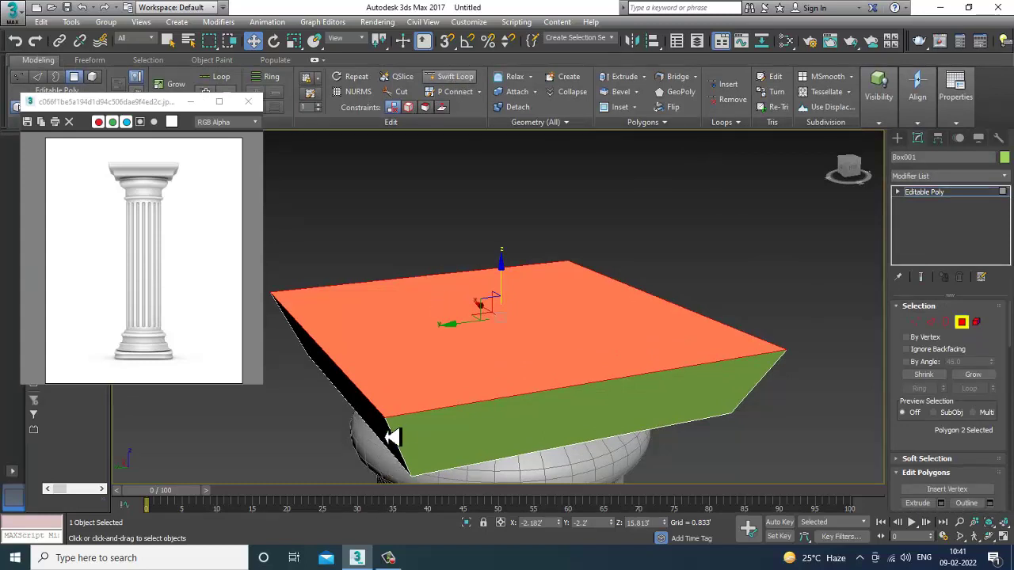
alt+middle_drag(629, 342, 451, 393)
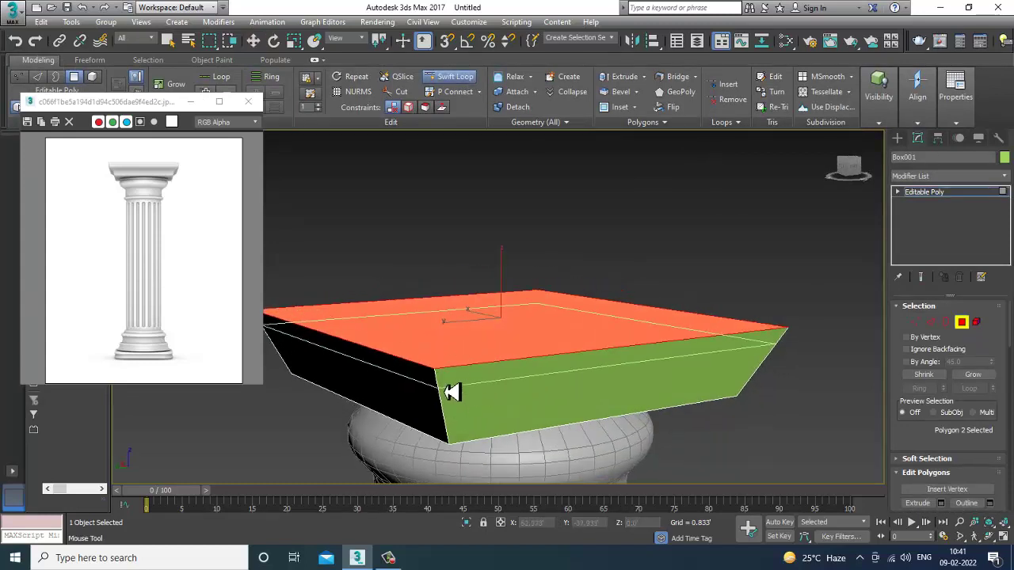
click(440, 388)
scroll(590, 341, down, 5)
right_click(624, 356)
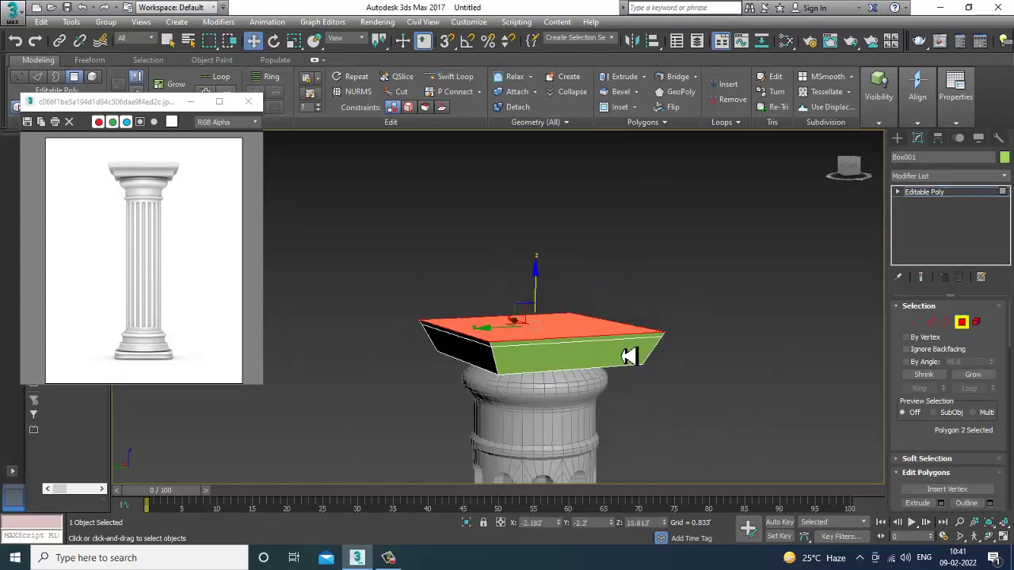
alt+middle_drag(624, 356, 586, 267)
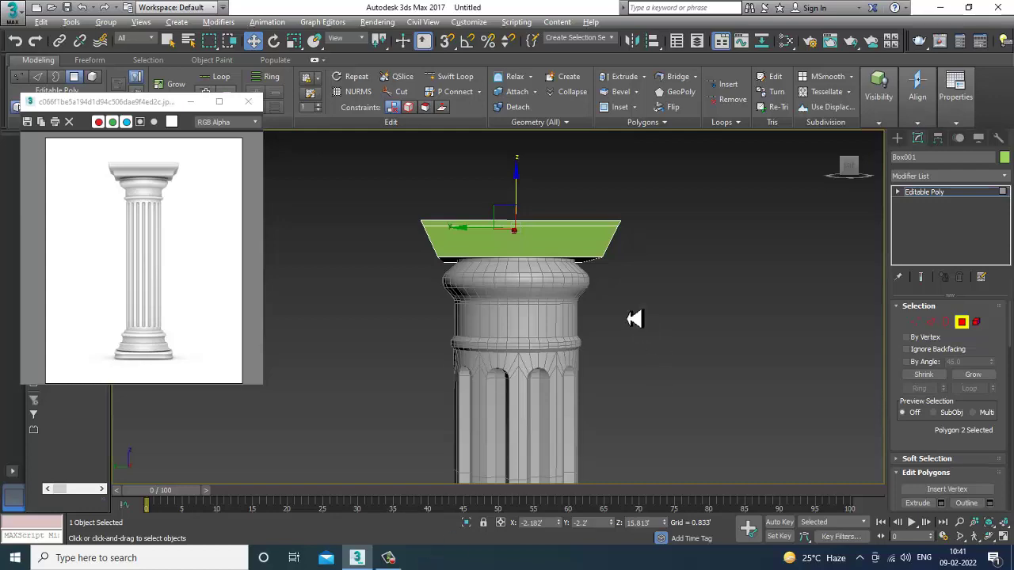
alt+middle_drag(633, 318, 611, 313)
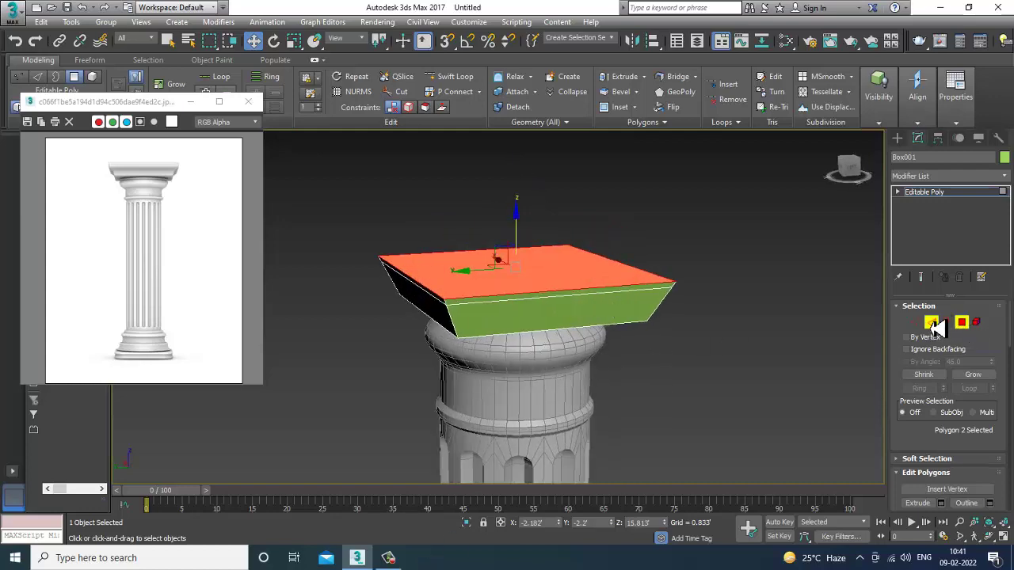
Select the four side polygons of the narrow band around the slab's top, using the front view
click(932, 323)
key(f)
scroll(446, 256, up, 2)
scroll(516, 314, up, 3)
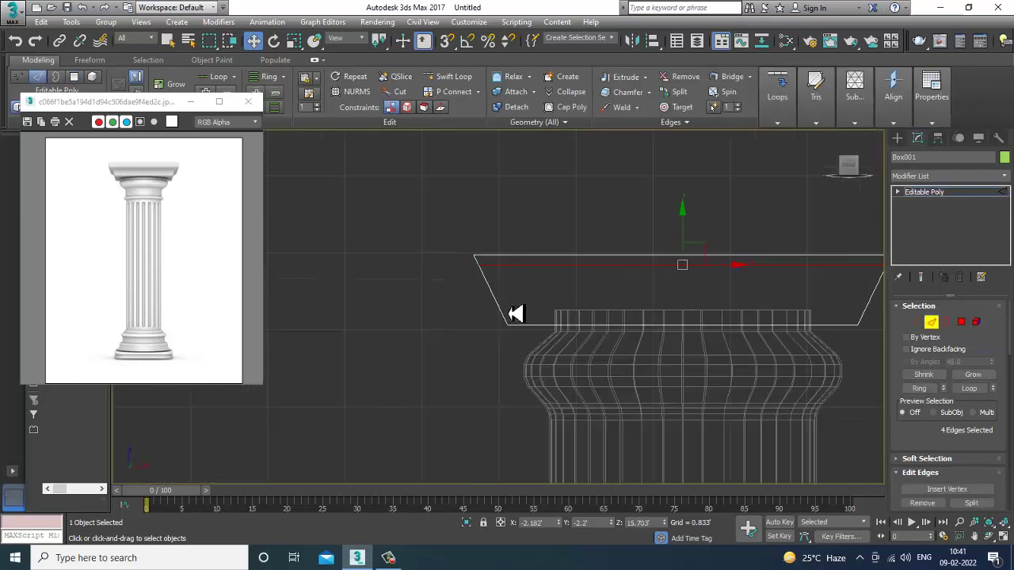
middle_drag(516, 314, 436, 326)
click(960, 323)
middle_drag(357, 315, 328, 301)
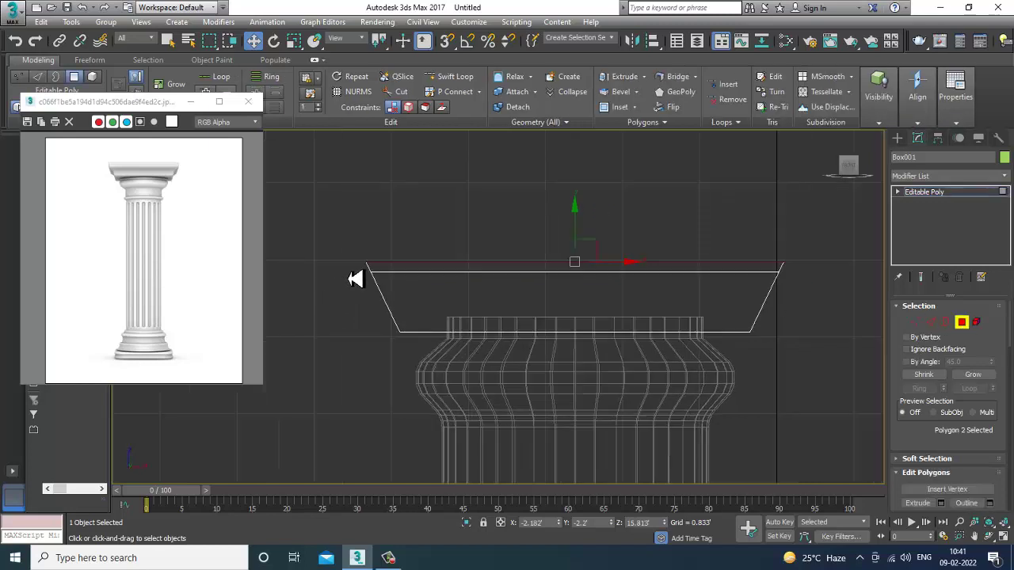
drag(833, 272, 833, 269)
key(alt+w)
right_click(757, 392)
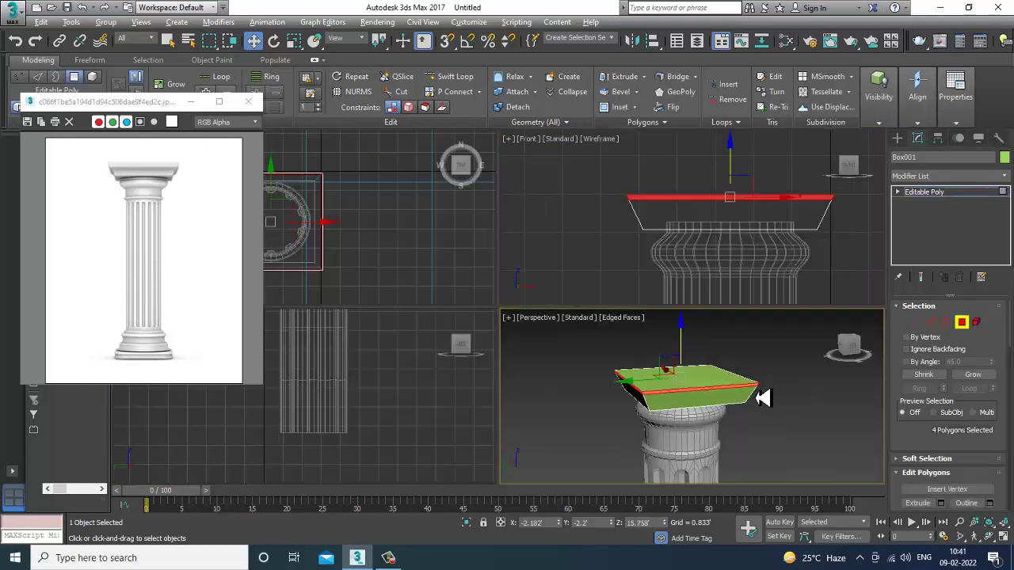
key(alt+w)
scroll(913, 458, down, 5)
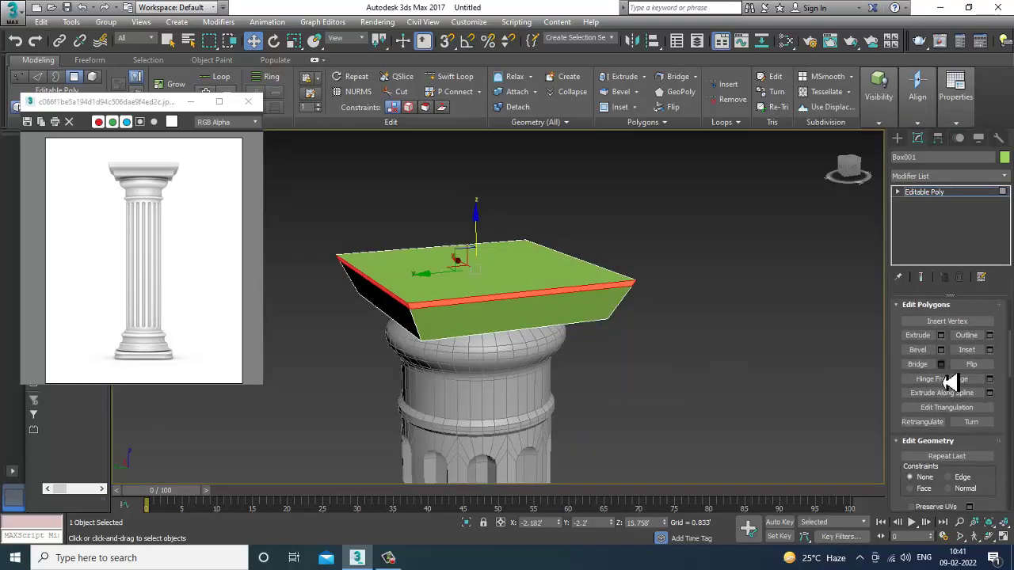
click(941, 335)
click(525, 316)
click(519, 334)
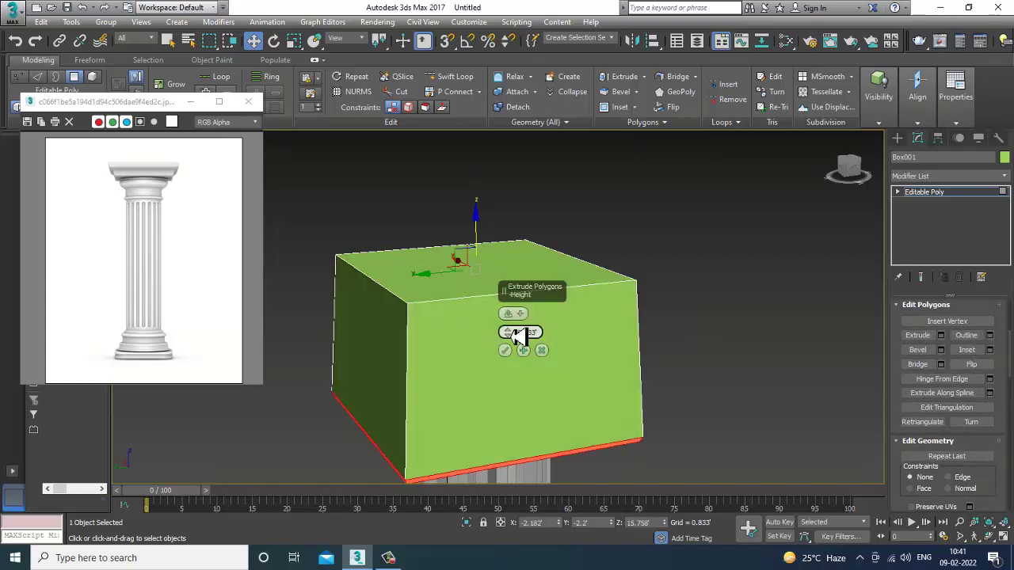
click(525, 316)
click(517, 335)
drag(513, 337, 527, 386)
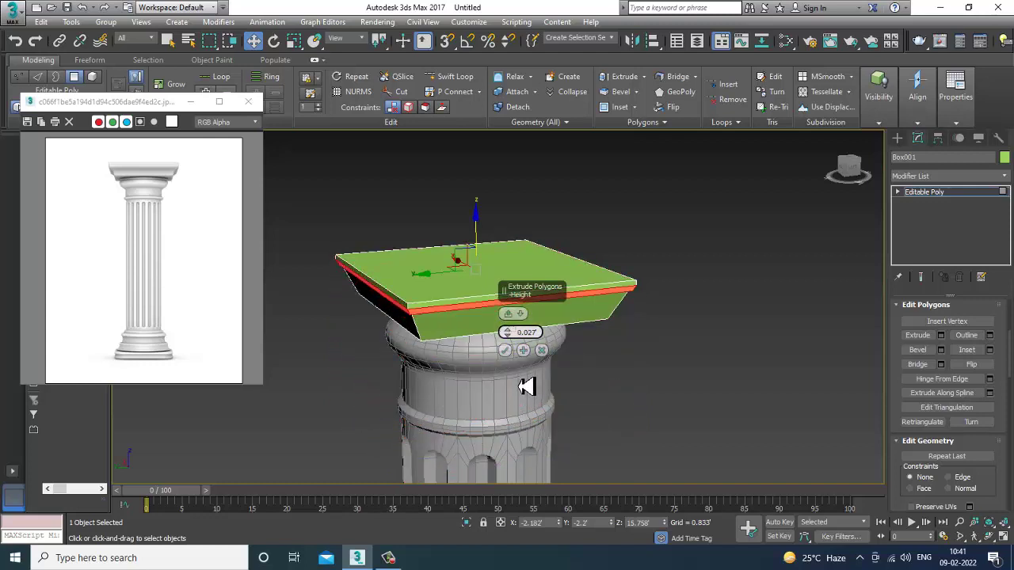
click(542, 351)
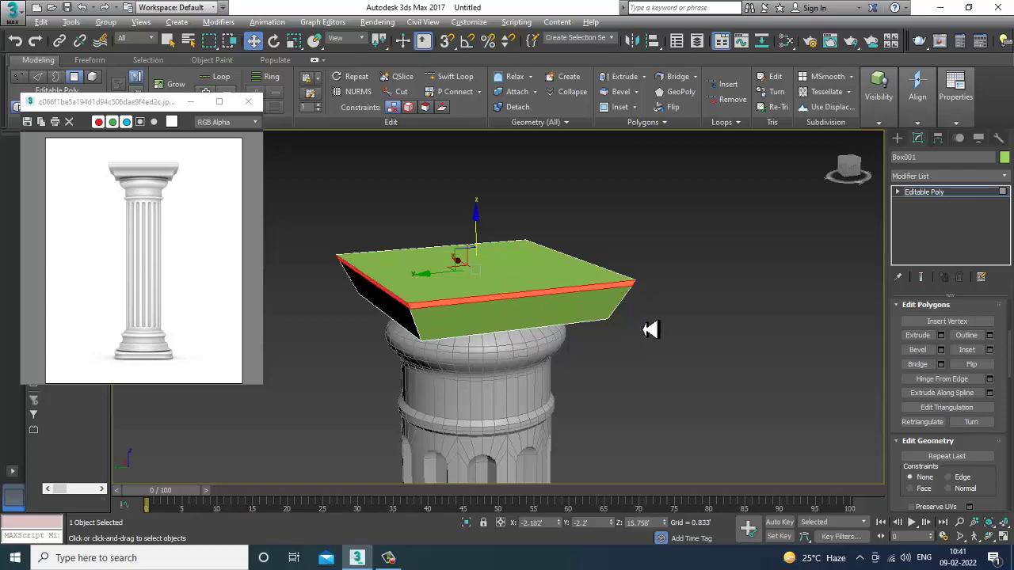
Extrude the selected band around the slab's top edge by 0.027' using Local Normal
alt+middle_drag(554, 323, 543, 296)
scroll(461, 298, up, 4)
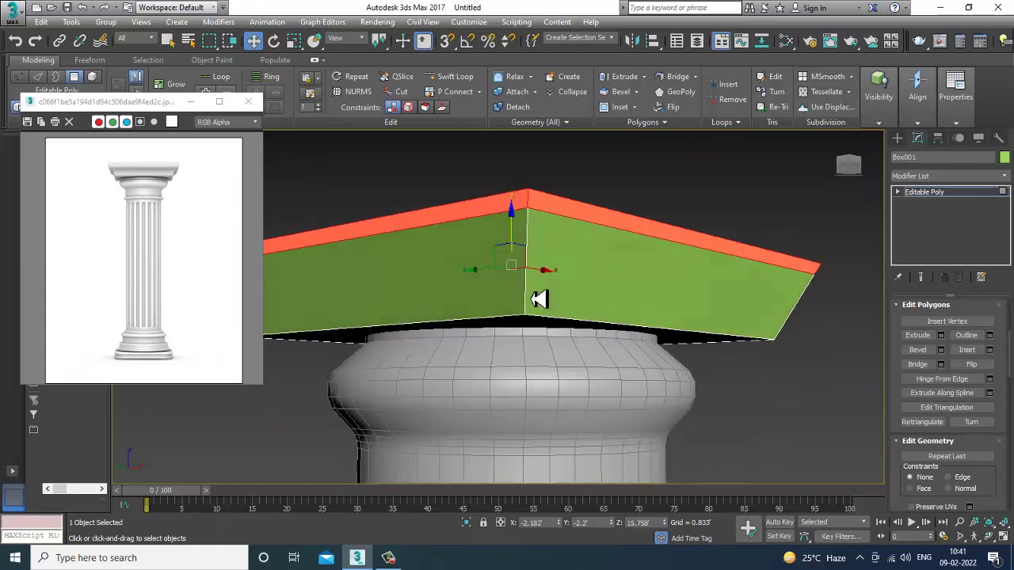
click(941, 335)
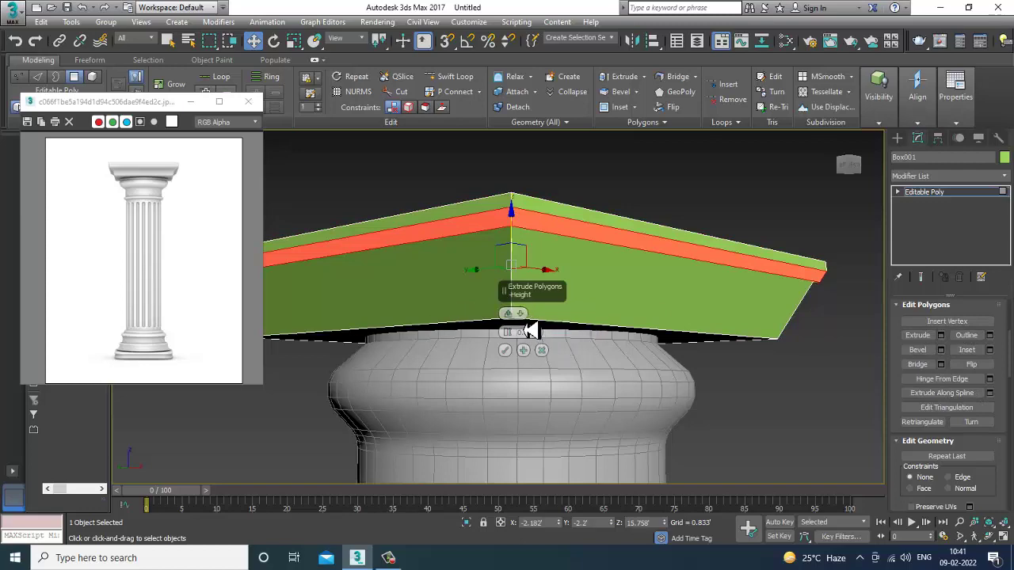
click(550, 321)
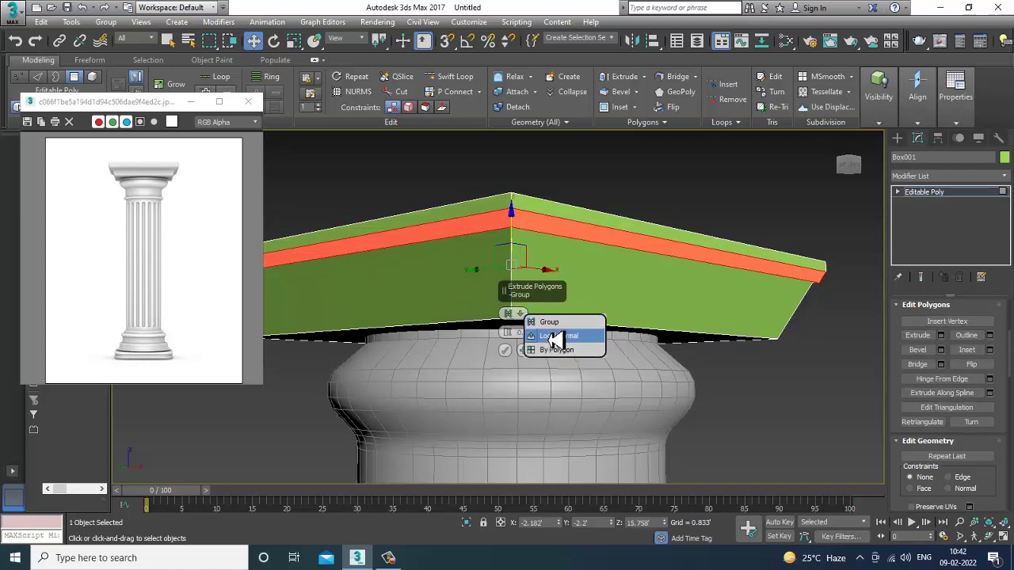
click(553, 336)
alt+middle_drag(549, 283, 549, 309)
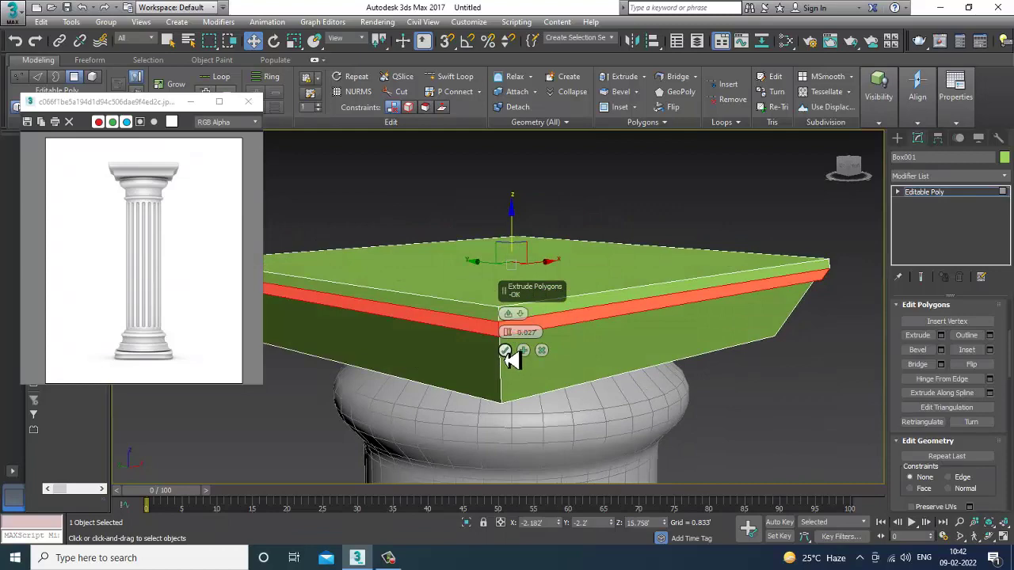
alt+middle_drag(519, 257, 567, 287)
scroll(554, 293, down, 3)
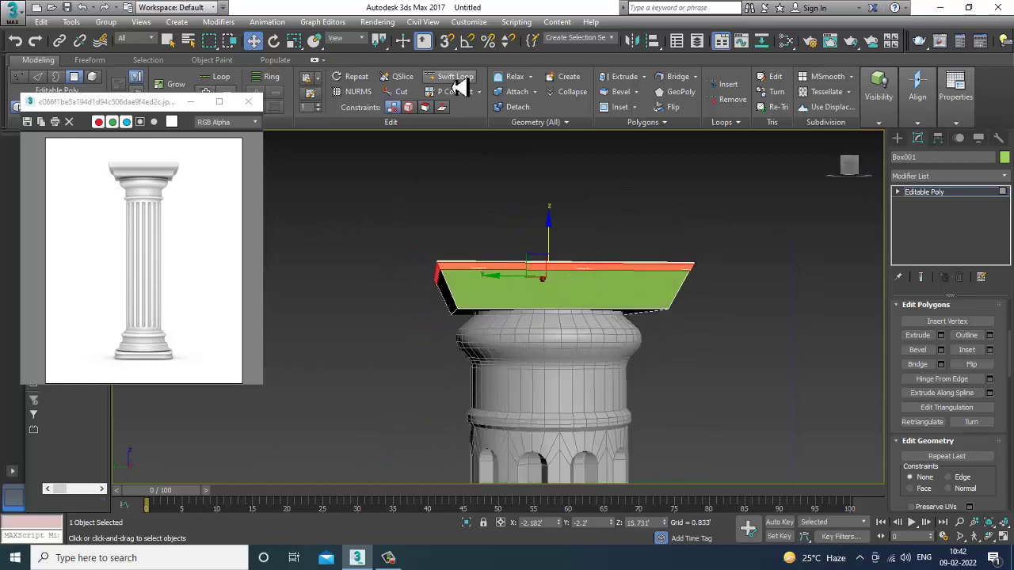
Insert two edge loops around the slab's flared sides with Swift Loop, one about midway and one near the bottom
click(456, 76)
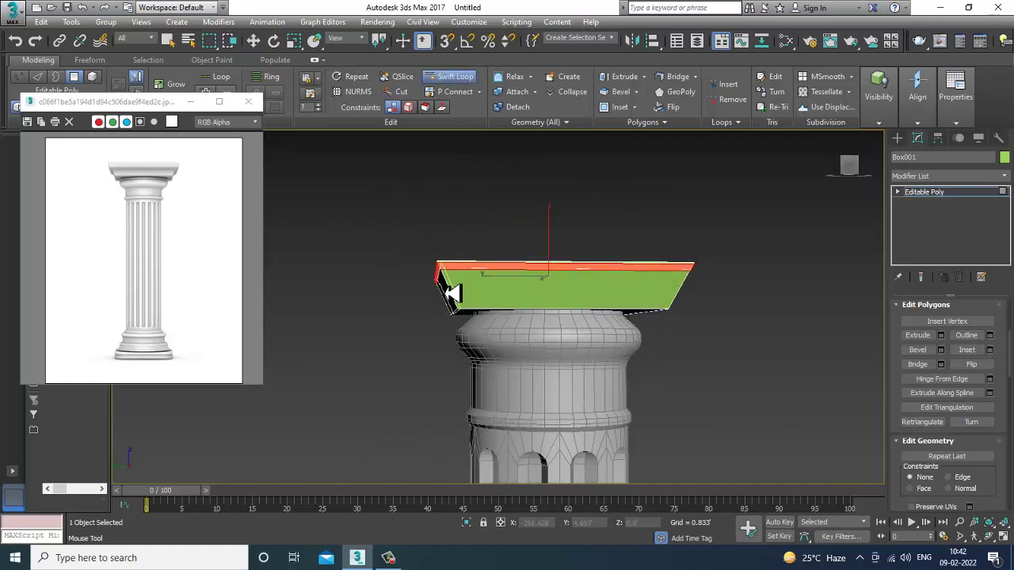
scroll(453, 294, up, 3)
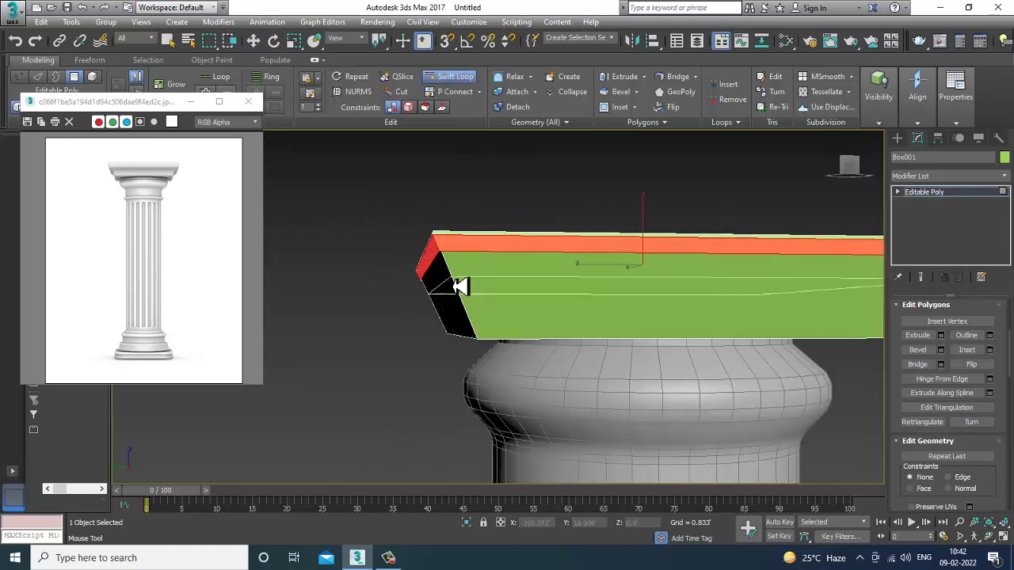
click(462, 294)
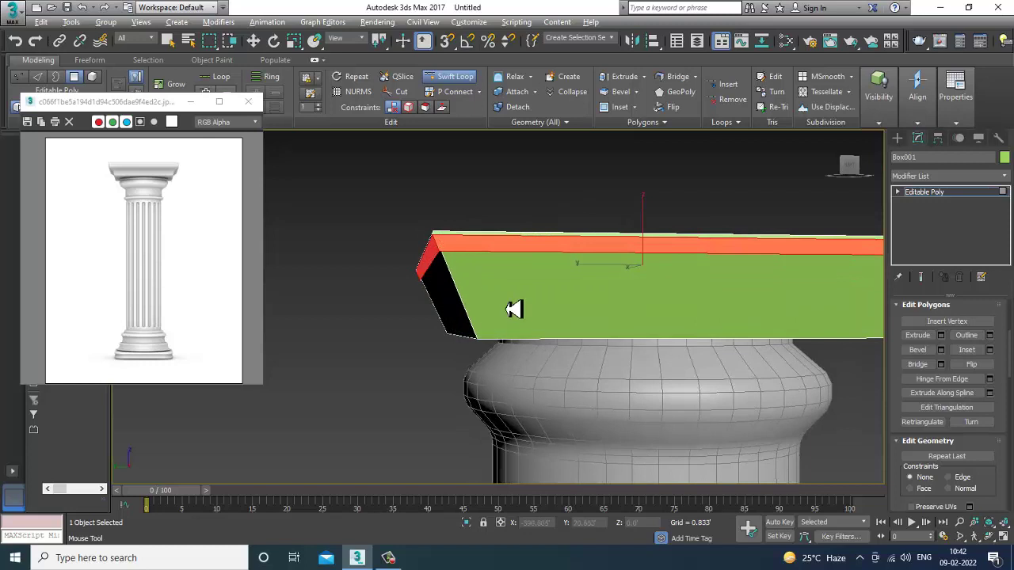
key(alt+w)
key(alt+w)
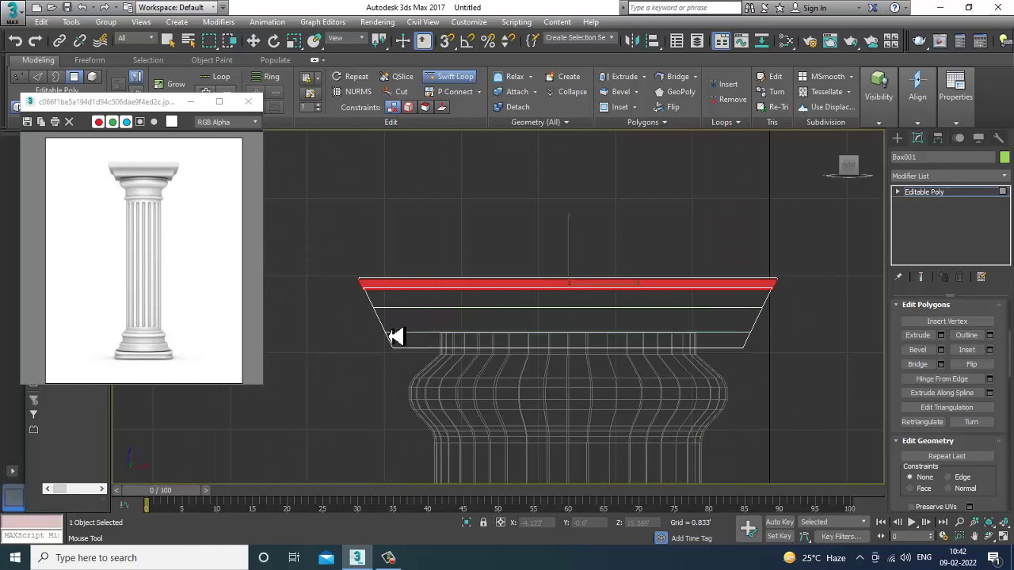
click(393, 334)
Scale the vertex rows between the slab's top and bottom edges inward in the front view to curve its sides concavely
key(w)
scroll(363, 314, up, 2)
key(1)
scroll(387, 314, down, 2)
middle_drag(405, 317, 347, 312)
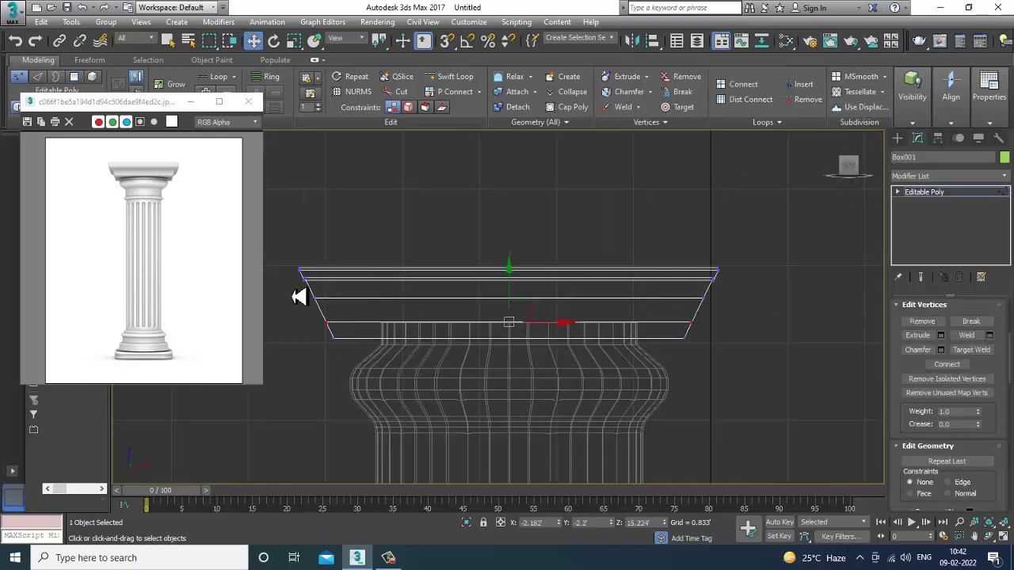
drag(750, 327, 751, 327)
key(r)
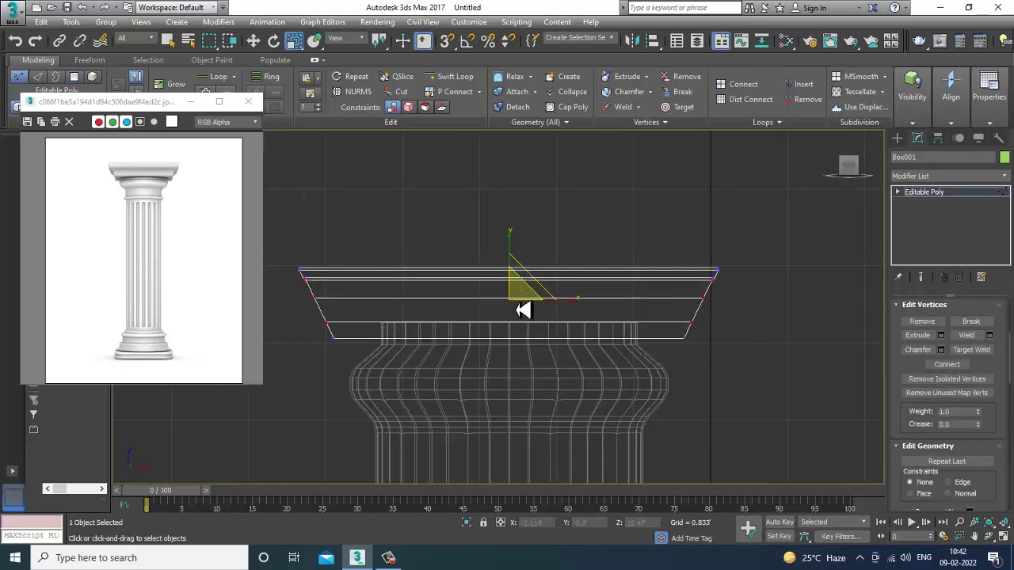
drag(519, 298, 524, 301)
key(alt+w)
middle_click(634, 378)
key(alt+w)
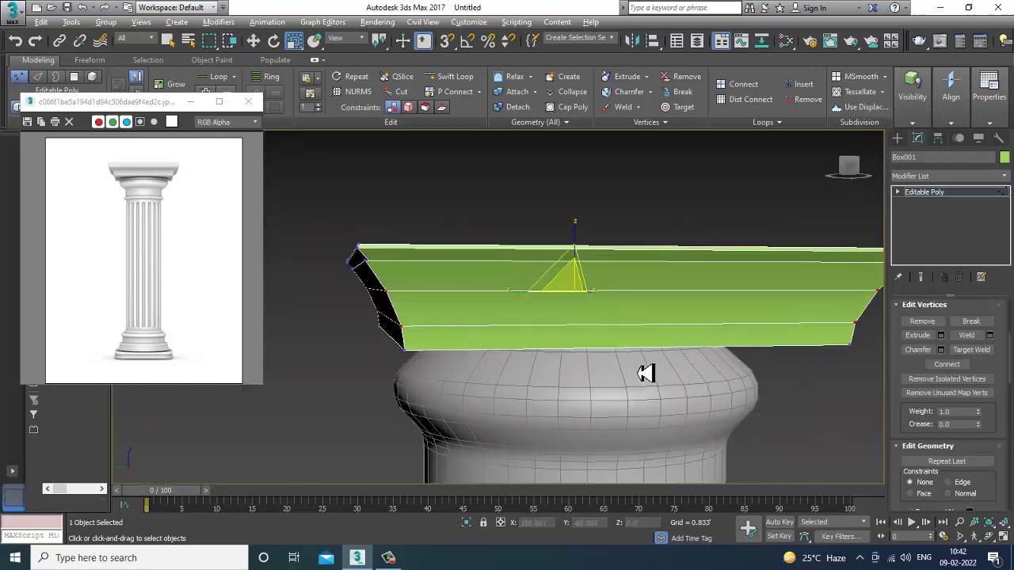
scroll(670, 388, down, 2)
alt+middle_drag(672, 389, 588, 288)
Move the vertices of the slab's front and back sides slightly inward toward the column in the top view
key(alt+w)
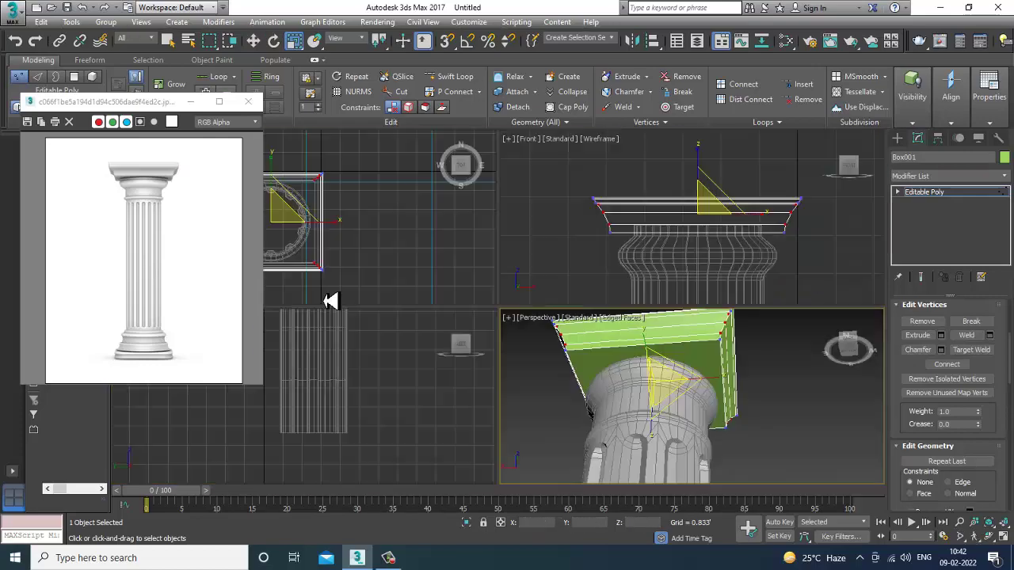
middle_click(348, 294)
key(alt+w)
middle_drag(374, 269, 441, 286)
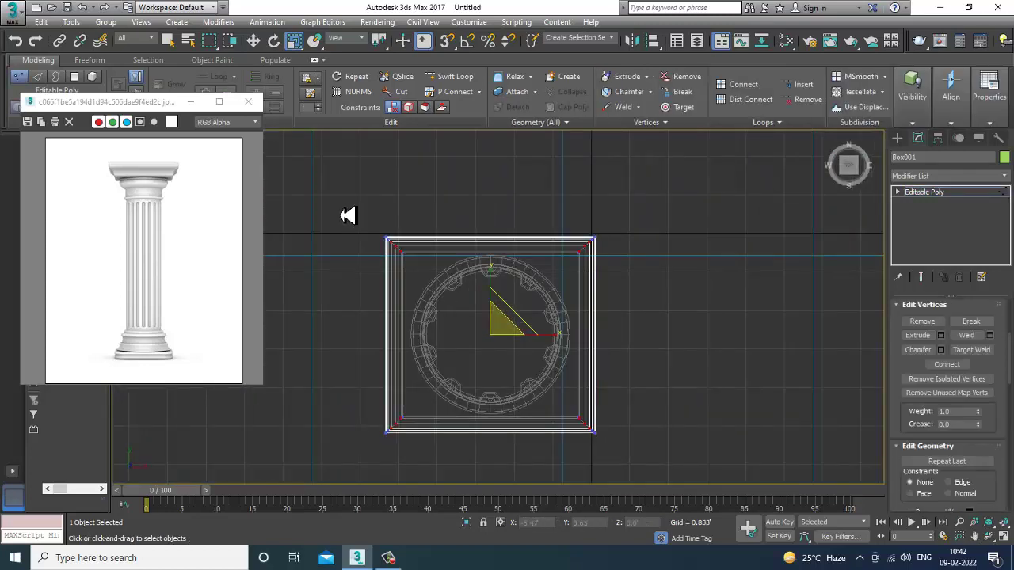
drag(346, 217, 703, 281)
key(w)
drag(491, 212, 497, 219)
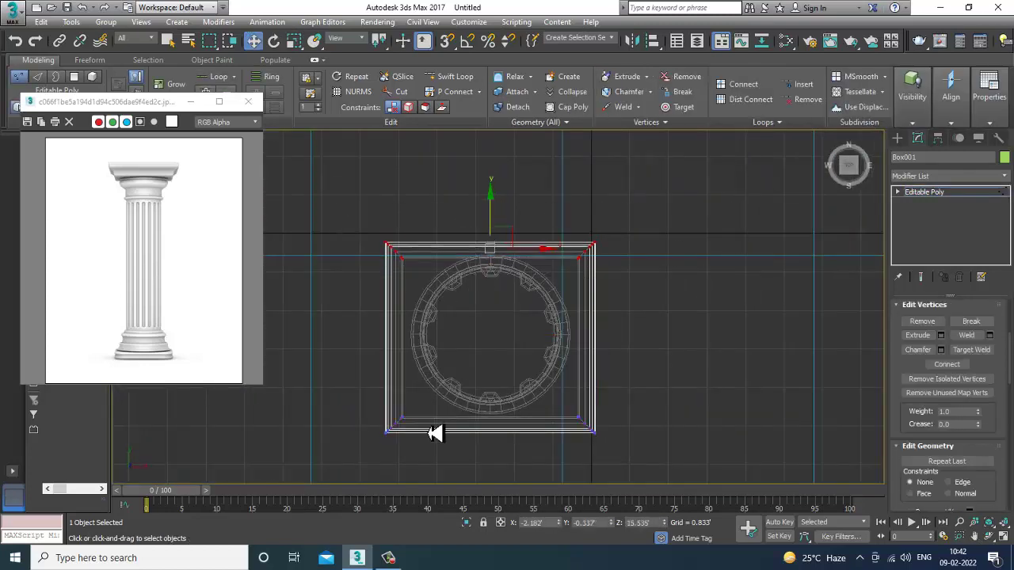
drag(498, 398, 502, 391)
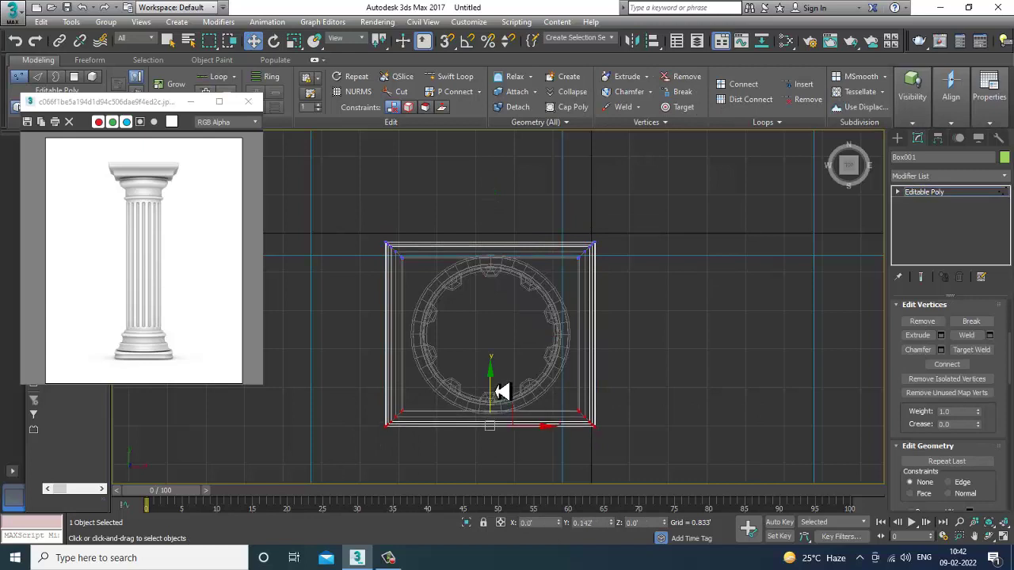
Move the vertices of the slab's left and right sides inward around the column in the top view, then leave vertex editing
drag(352, 232, 459, 484)
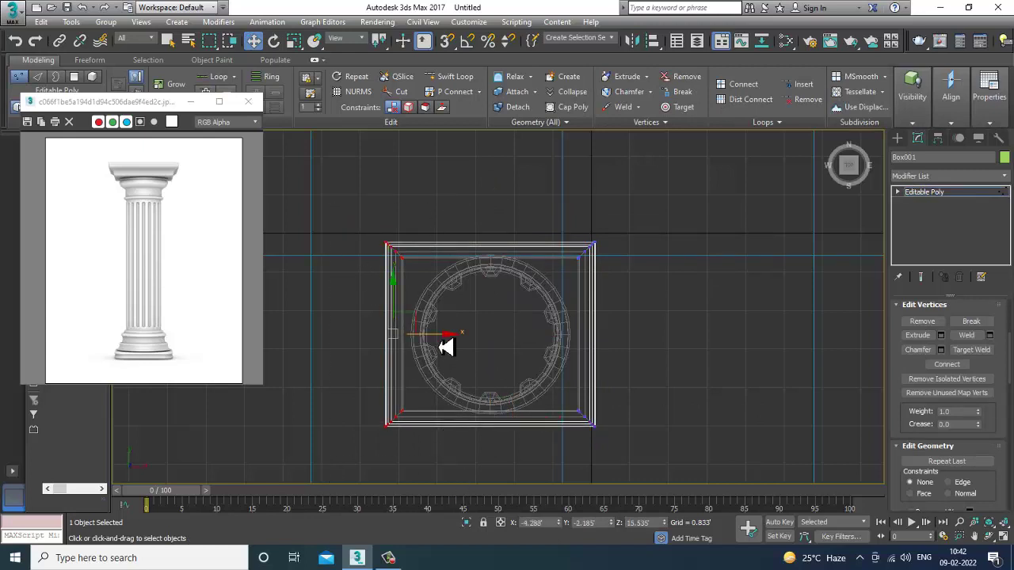
drag(446, 346, 457, 342)
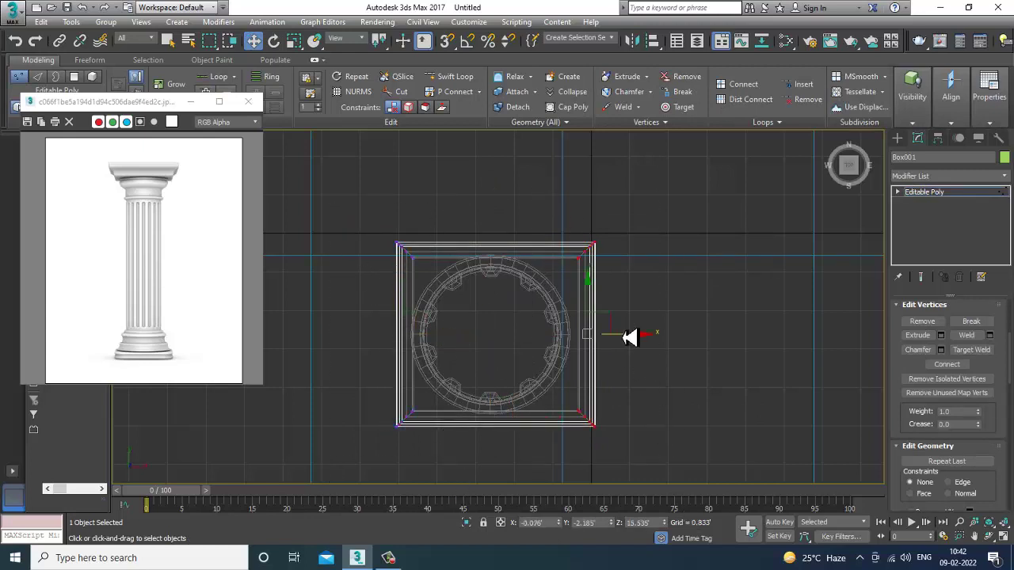
drag(639, 342, 622, 343)
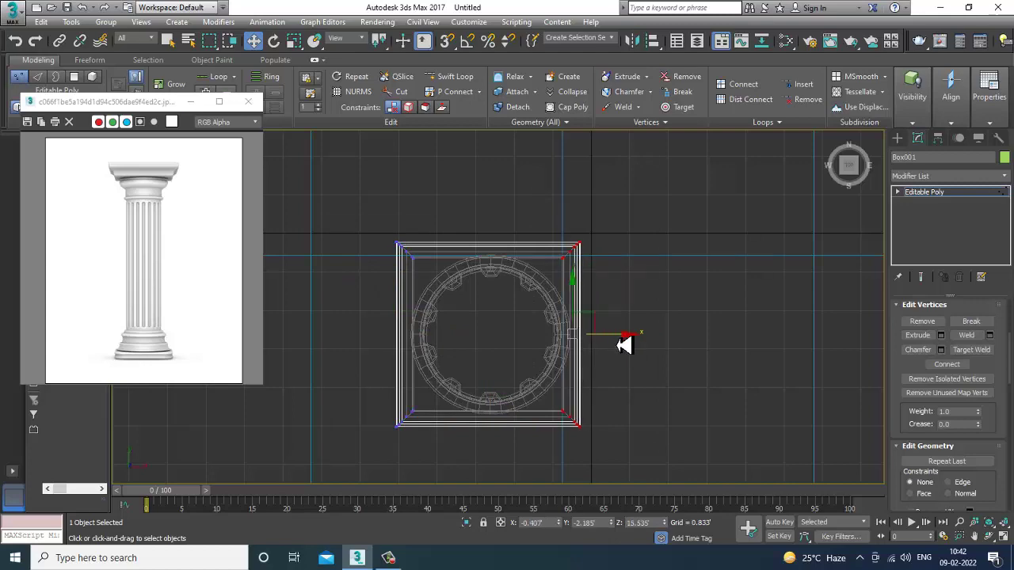
key(alt+w)
middle_click(737, 439)
key(alt+w)
alt+middle_drag(738, 439, 769, 486)
alt+middle_drag(705, 447, 657, 446)
click(921, 194)
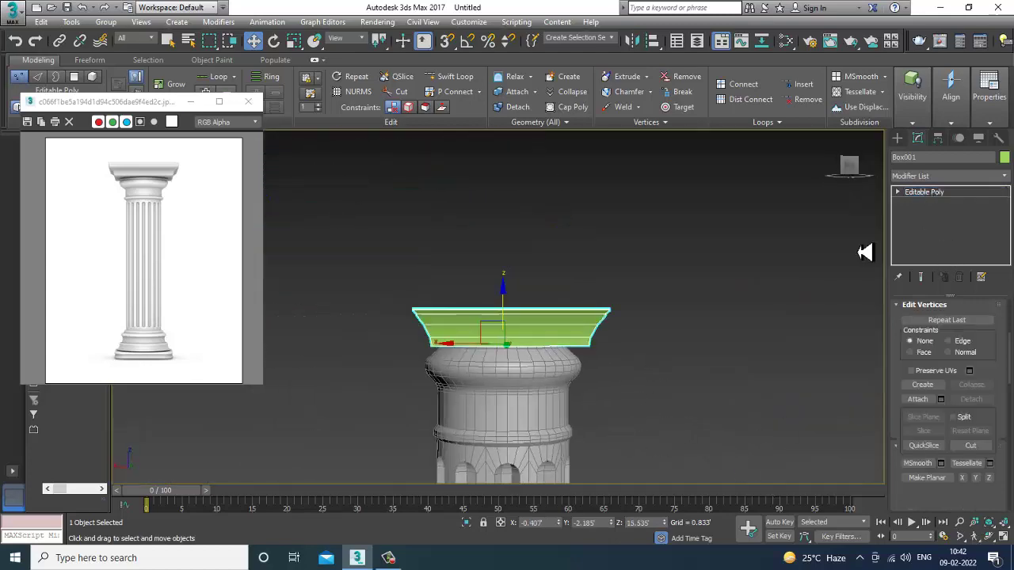
Select the slab in the front view and scale it up slightly to fit over the column
alt+middle_drag(506, 348, 536, 352)
drag(507, 352, 504, 353)
scroll(514, 358, down, 5)
middle_drag(531, 372, 539, 213)
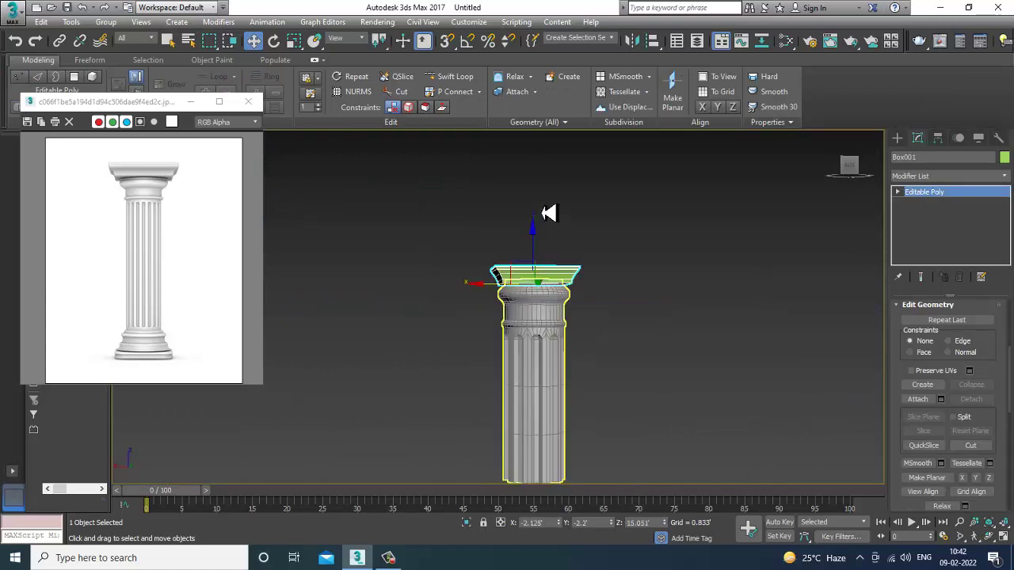
click(547, 281)
click(556, 282)
key(alt+w)
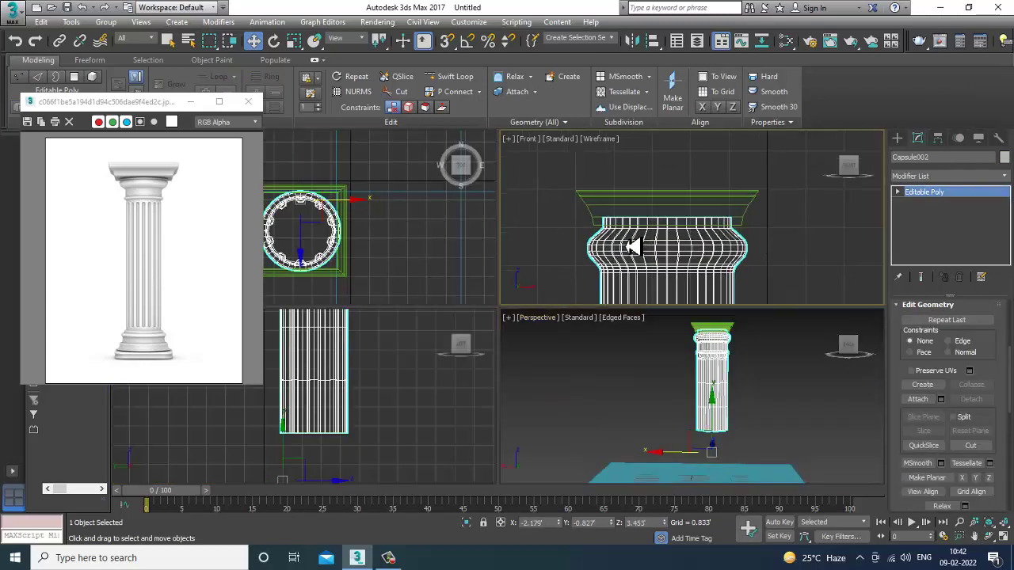
key(alt+w)
scroll(583, 203, down, 5)
middle_drag(592, 228, 581, 259)
scroll(597, 267, up, 4)
click(575, 188)
scroll(572, 188, up, 2)
key(r)
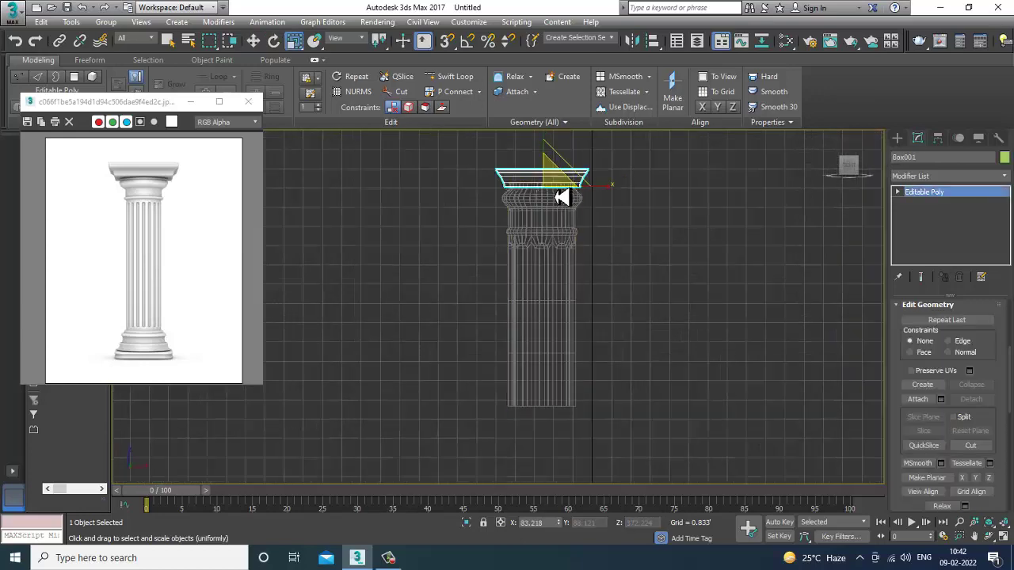
drag(557, 198, 552, 194)
Select the column together with the slab and move both upward in the front view
click(570, 296)
key(w)
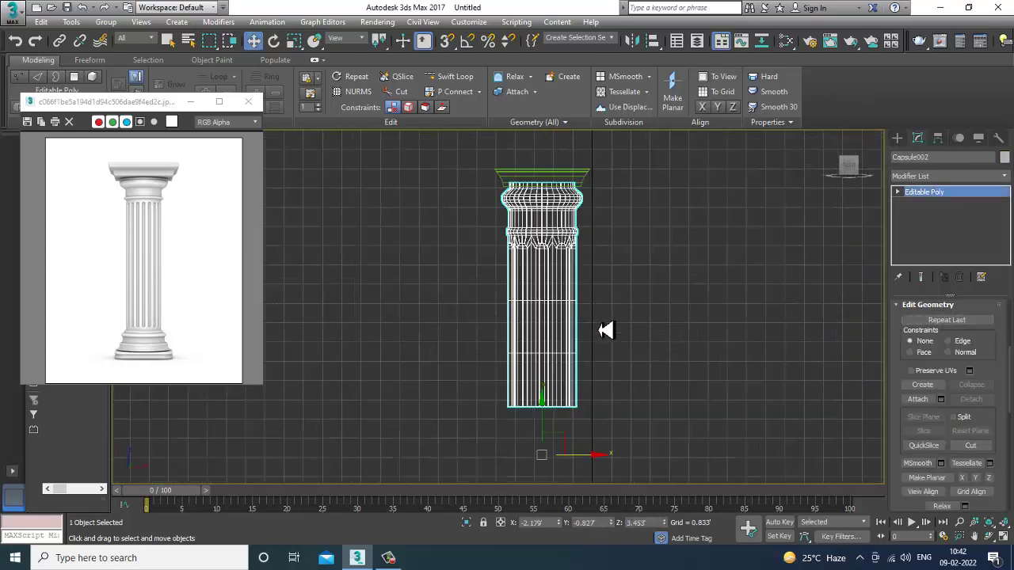
scroll(607, 330, down, 4)
ctrl+click(594, 204)
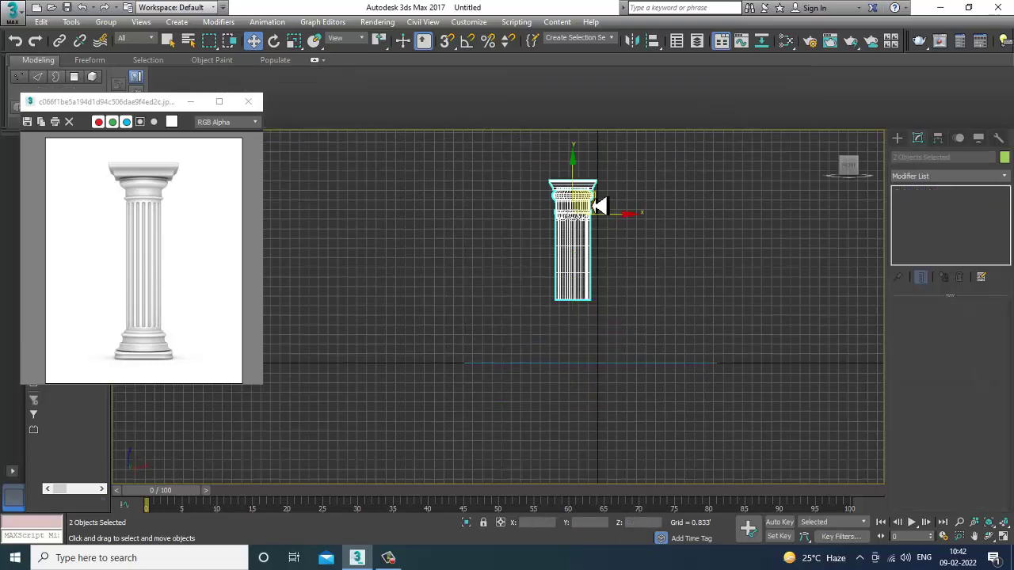
click(571, 170)
key(ctrl+z)
drag(571, 185, 571, 157)
click(547, 244)
drag(560, 254, 642, 321)
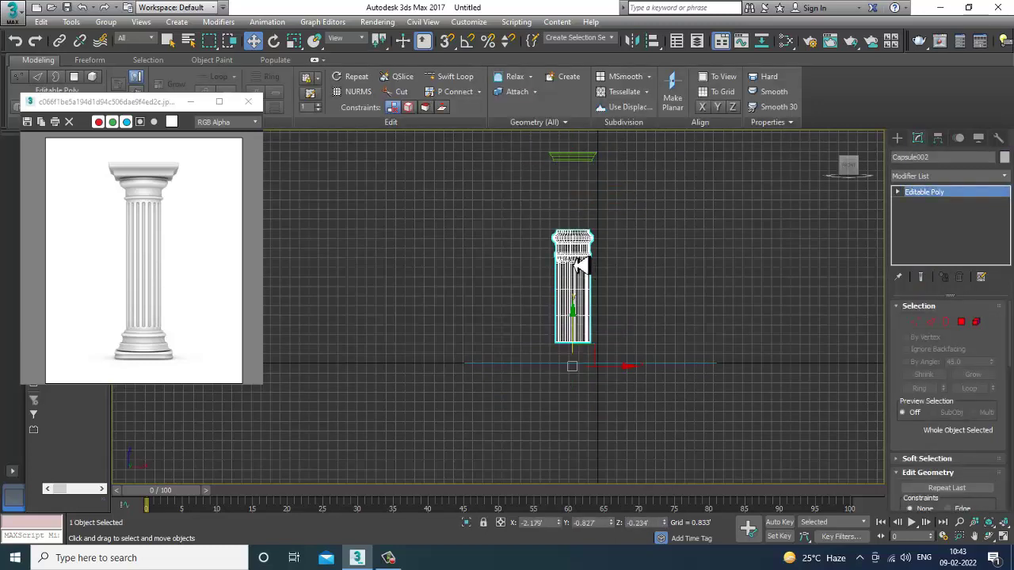
key(ctrl+z)
Mirror the column about the Y axis as a copy and move the copy up to just below the original's lower end
middle_drag(605, 227, 601, 244)
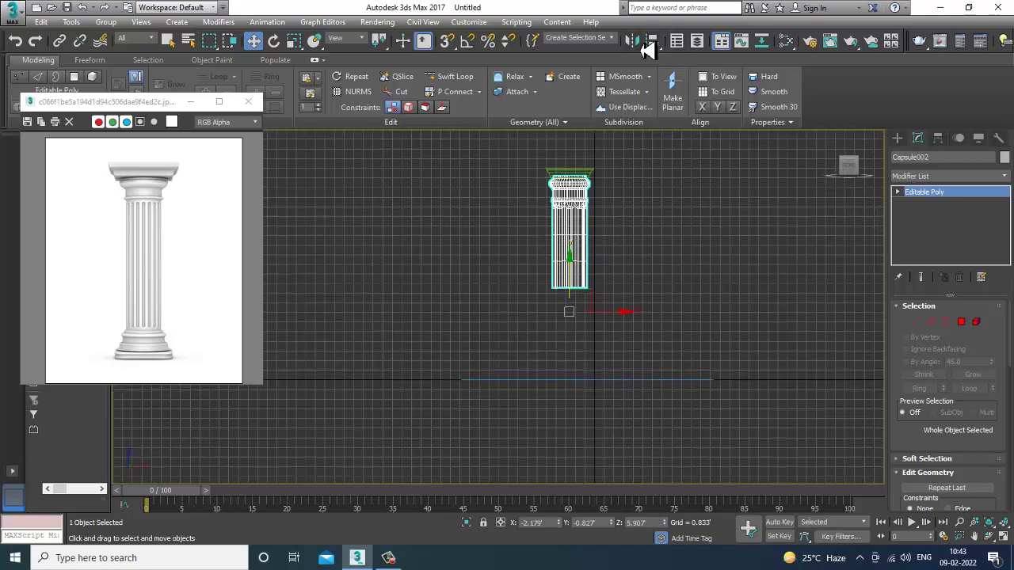
click(640, 44)
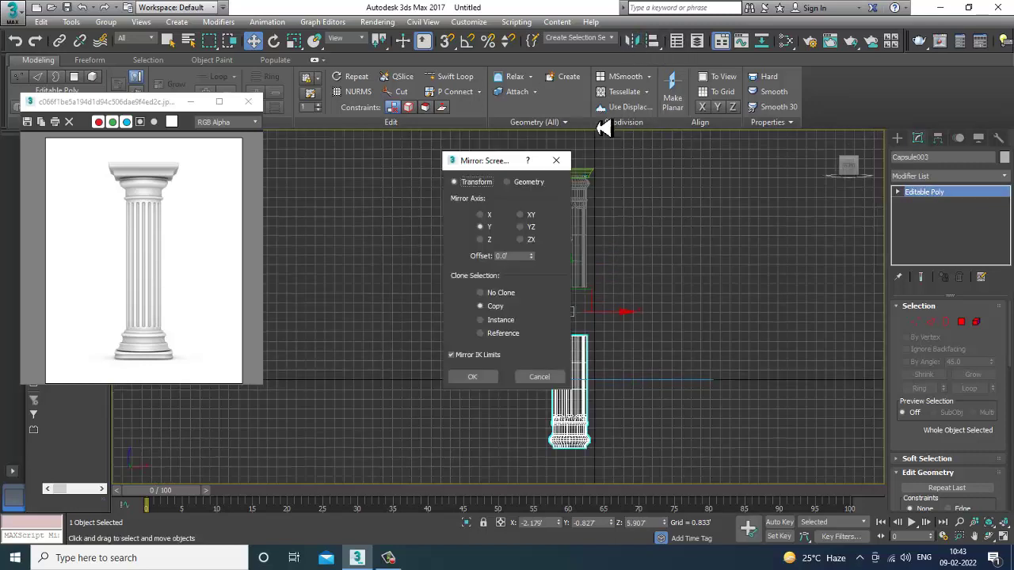
click(474, 377)
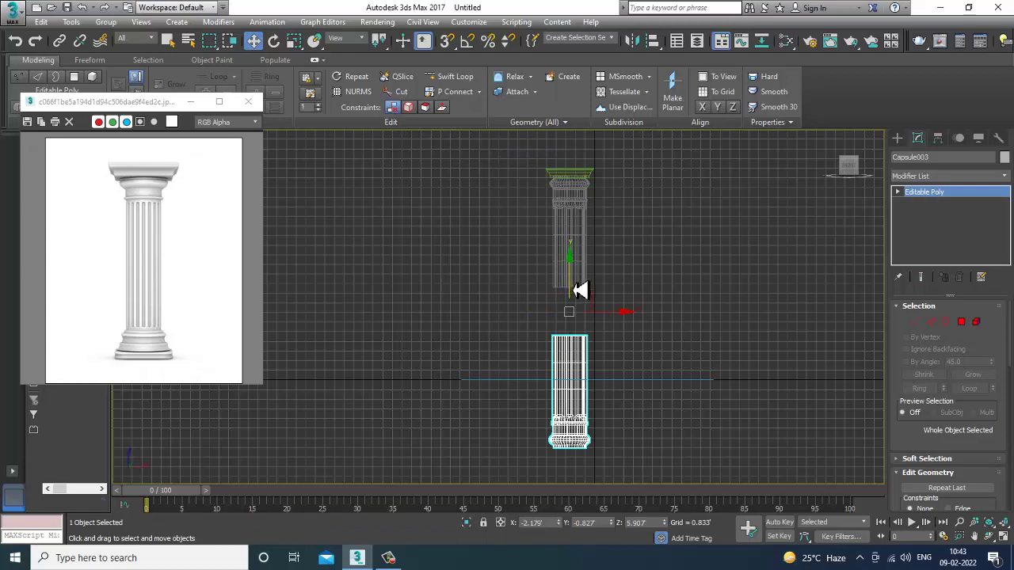
drag(581, 290, 598, 243)
scroll(593, 296, up, 3)
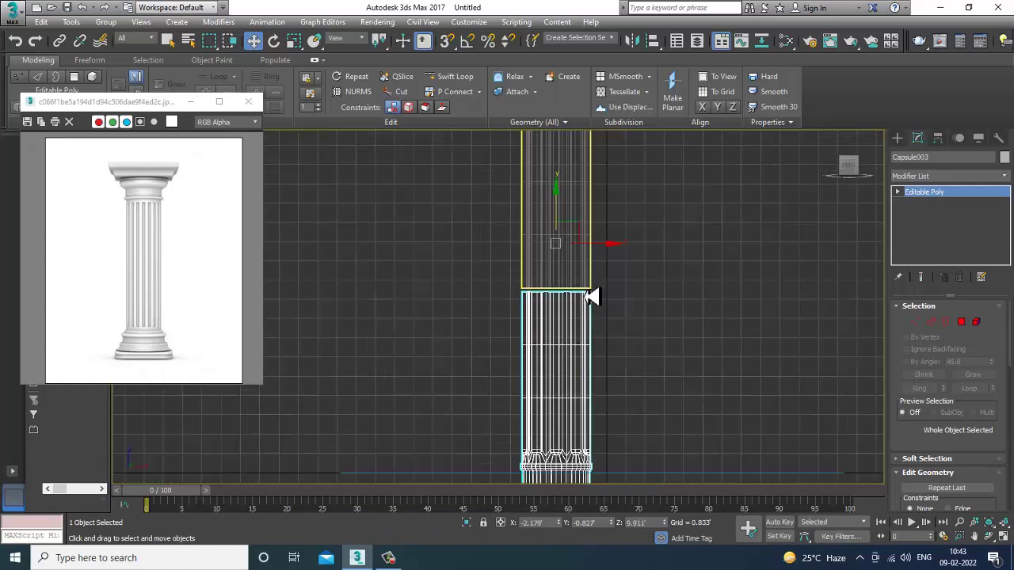
scroll(592, 297, up, 3)
scroll(921, 434, down, 3)
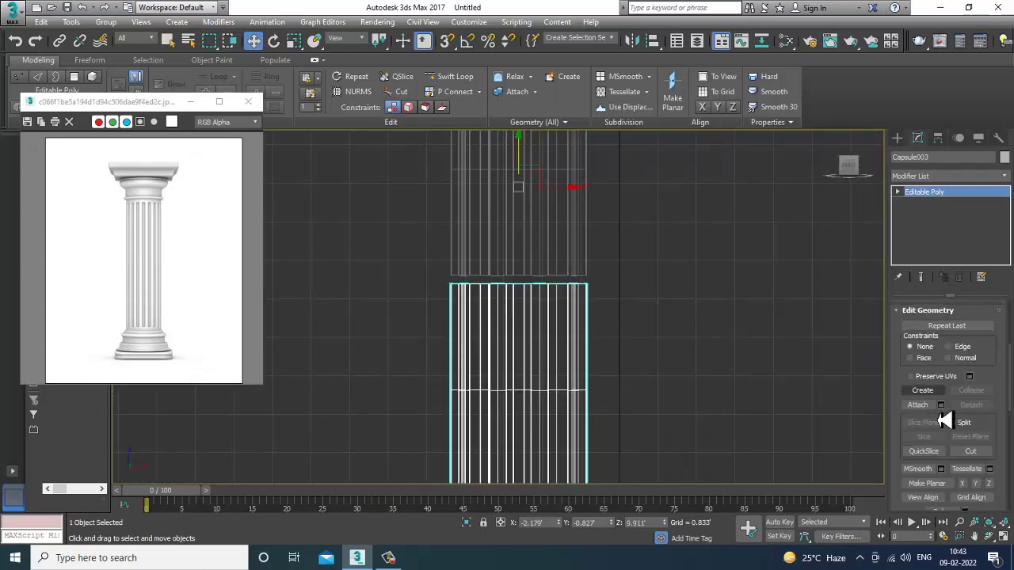
Attach the upper column half to the mirrored copy so both halves form one object
click(917, 405)
click(583, 263)
scroll(583, 268, up, 2)
right_click(582, 267)
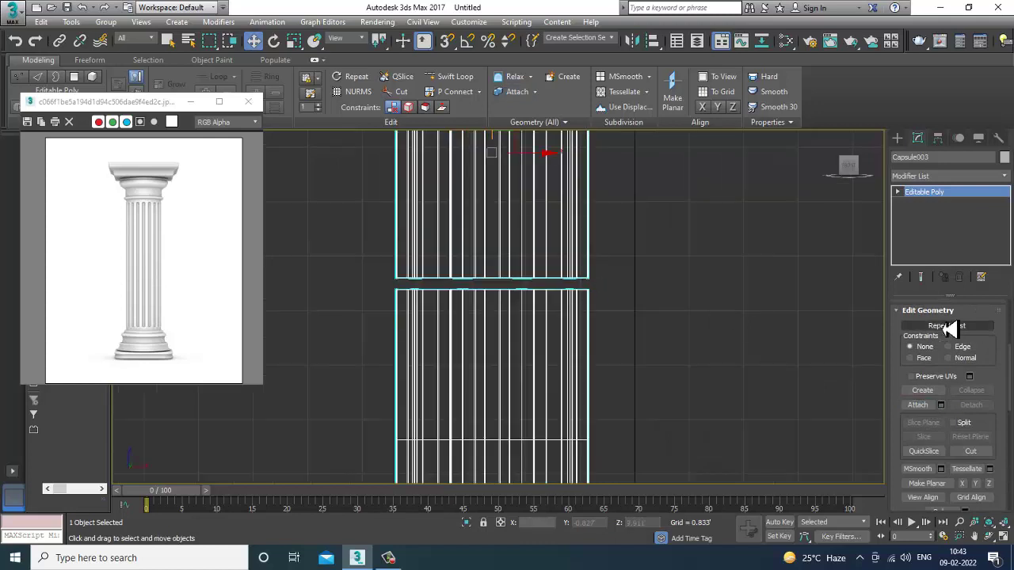
Bridge the two open borders between the upper and lower column halves, then leave border editing
click(921, 225)
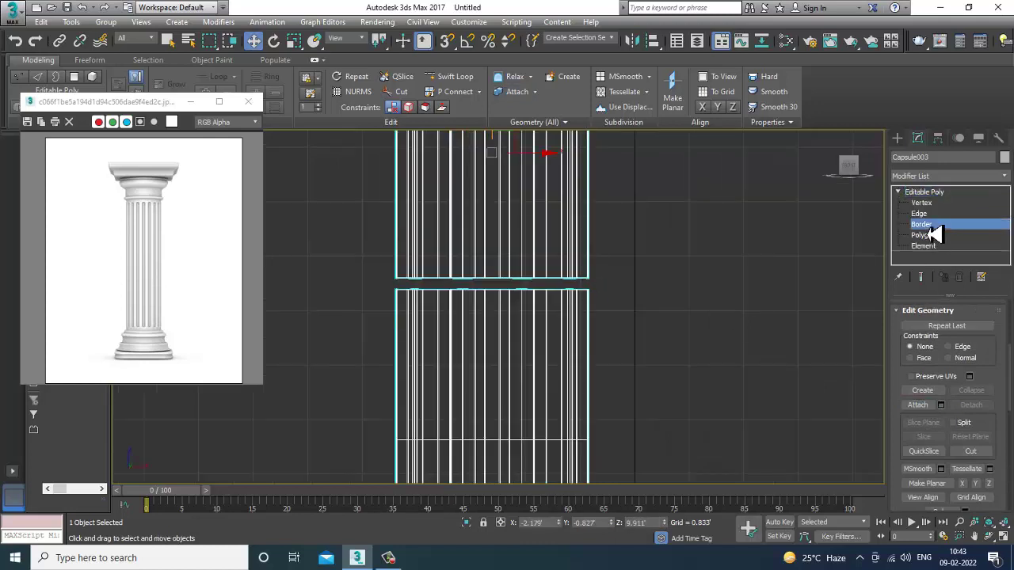
click(507, 280)
ctrl+click(500, 295)
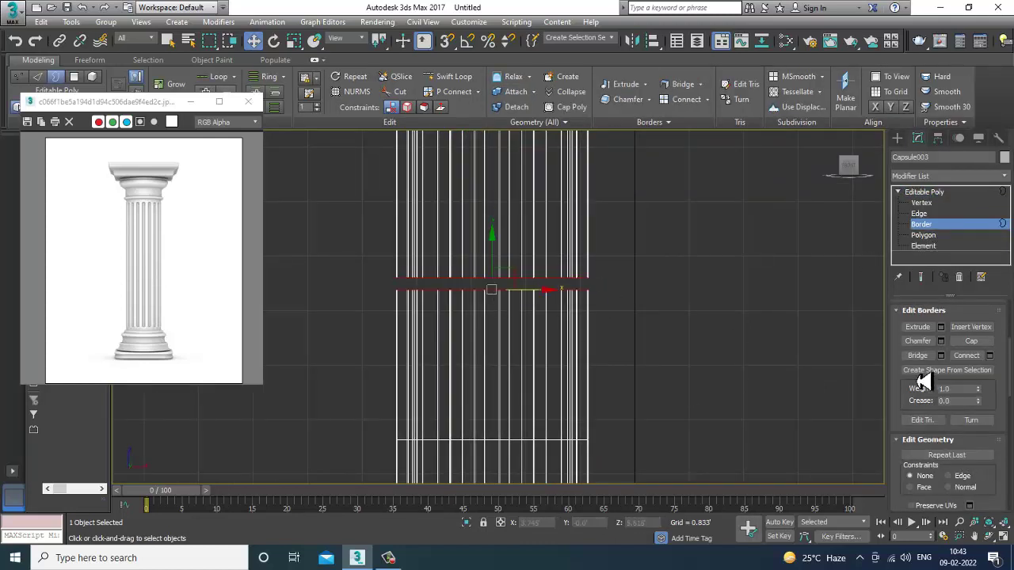
click(921, 355)
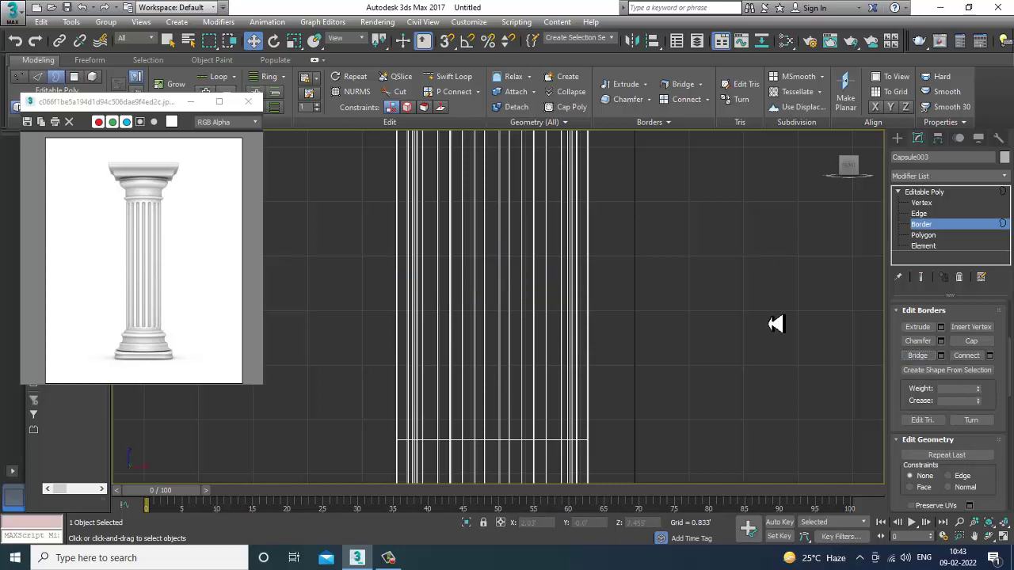
scroll(527, 333, down, 5)
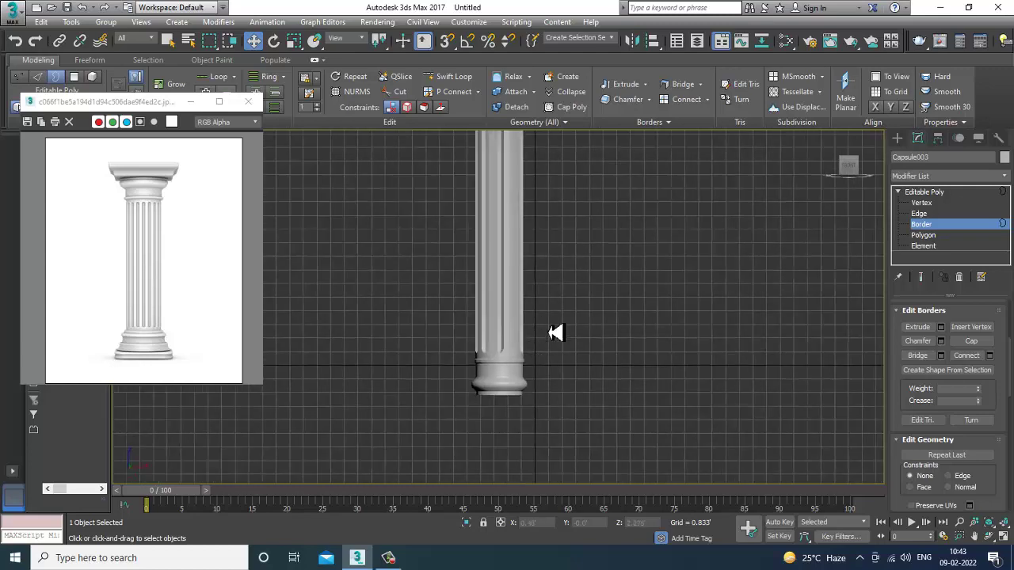
click(940, 194)
Select the vertices of the bulging base at the column's lower end in the front view and scale them up slightly
middle_drag(566, 309, 586, 296)
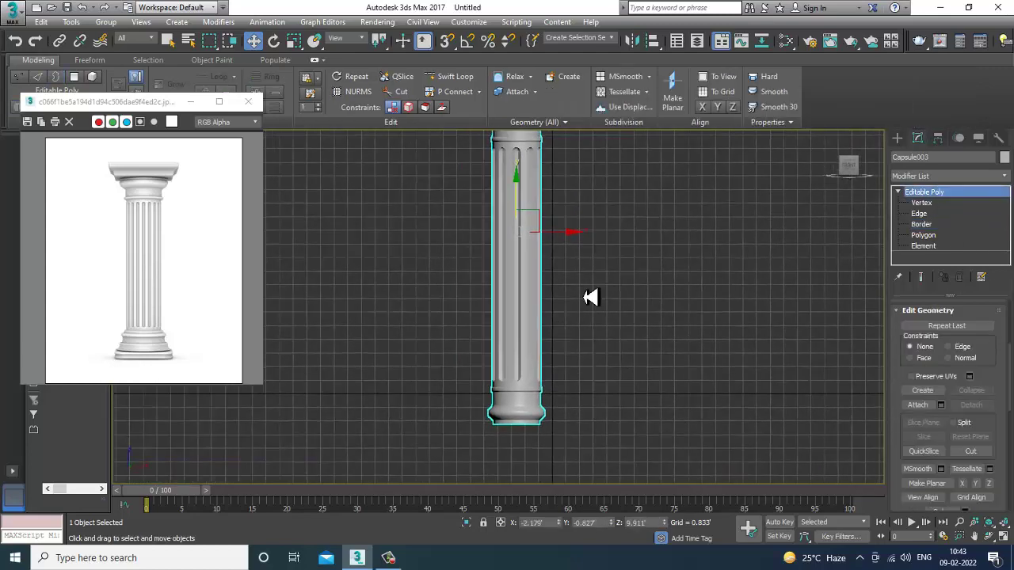
scroll(532, 358, up, 8)
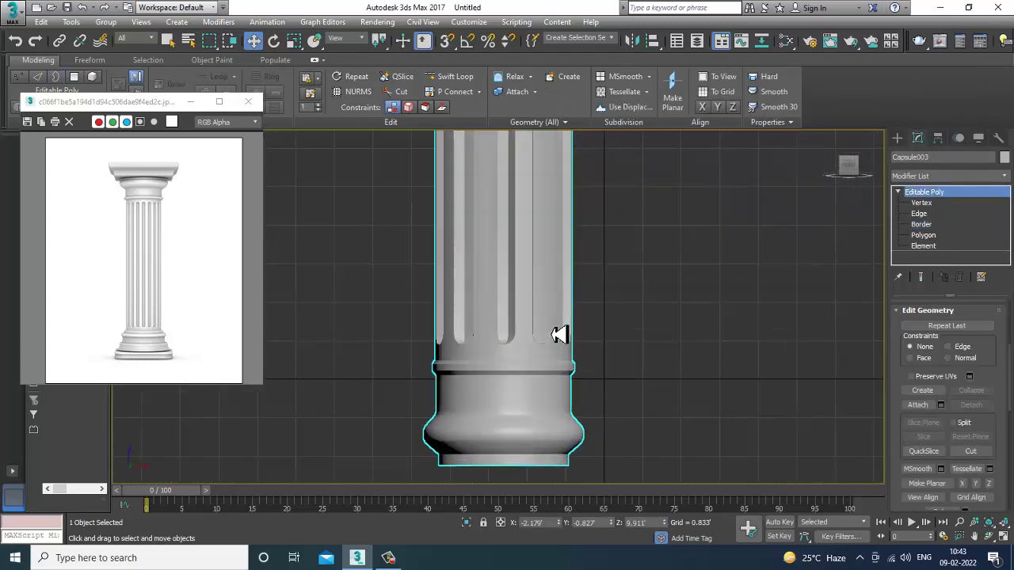
scroll(531, 356, down, 5)
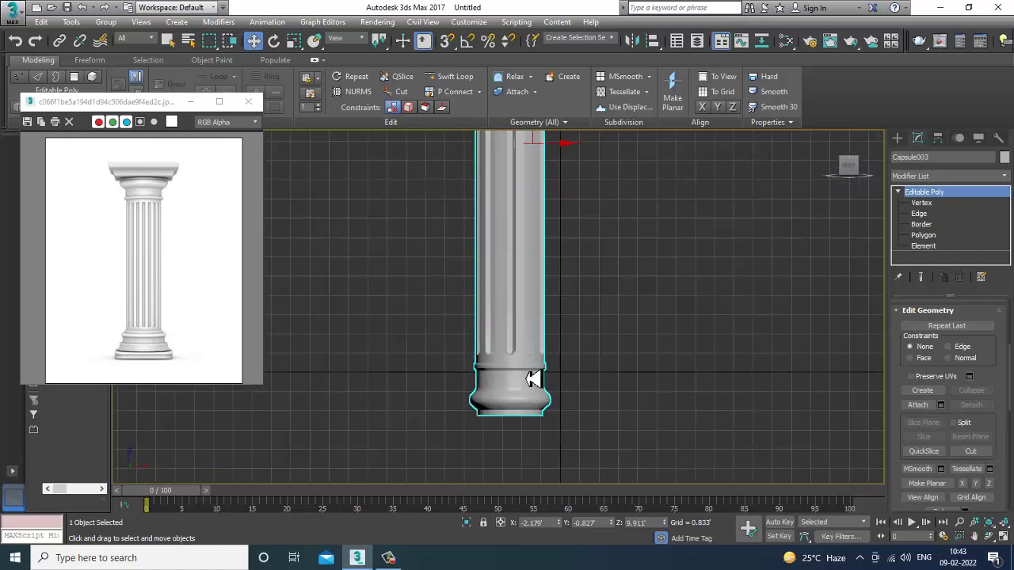
middle_drag(518, 373, 533, 345)
scroll(547, 333, up, 3)
scroll(562, 313, down, 2)
key(F4)
scroll(556, 341, up, 2)
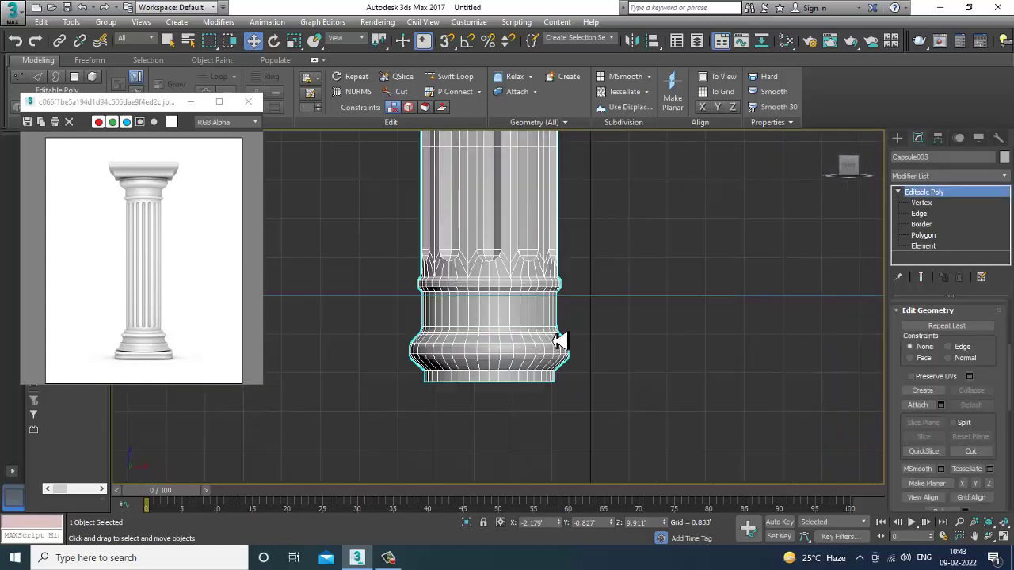
key(1)
drag(628, 430, 662, 430)
key(r)
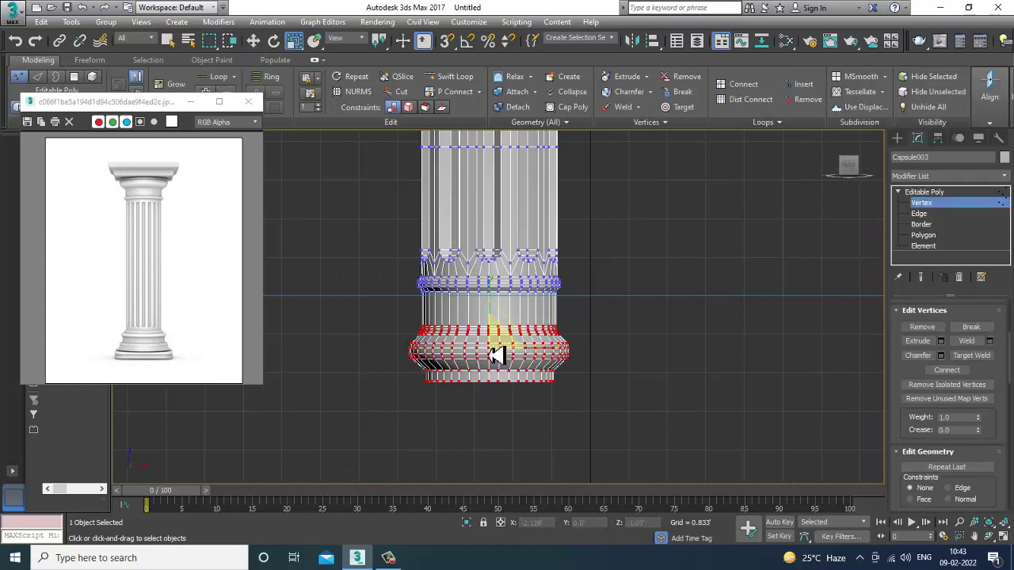
drag(497, 356, 478, 345)
key(w)
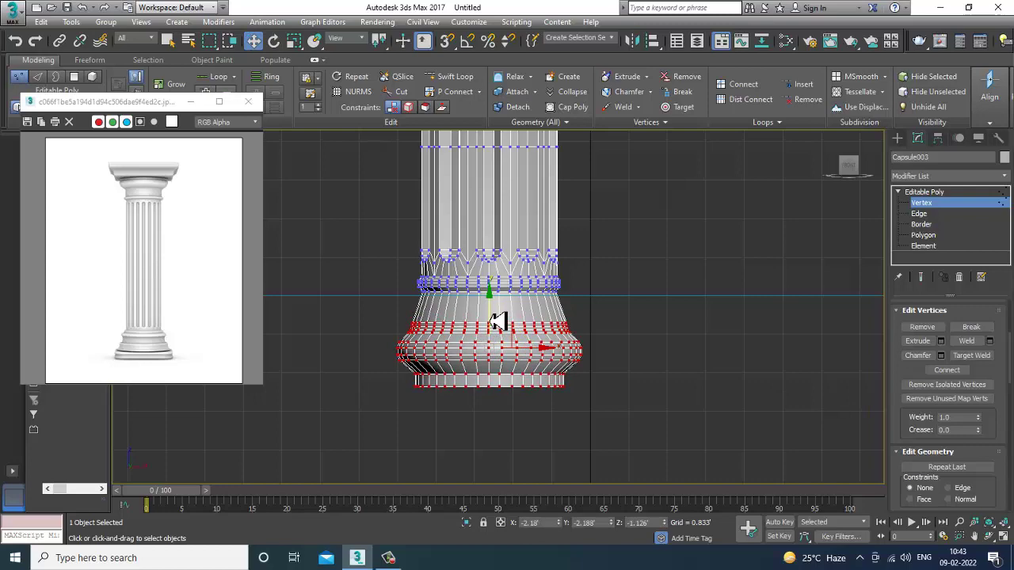
Insert an edge loop with Swift Loop just above the base bulge and scale it inward to the neck's width, then leave vertex editing
click(450, 79)
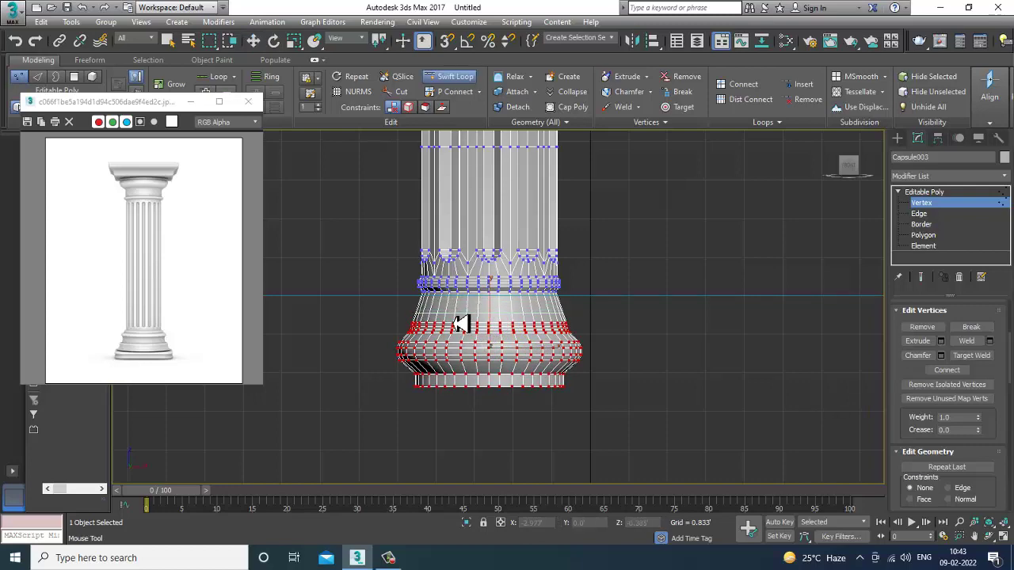
scroll(461, 323, up, 3)
click(461, 321)
key(w)
key(r)
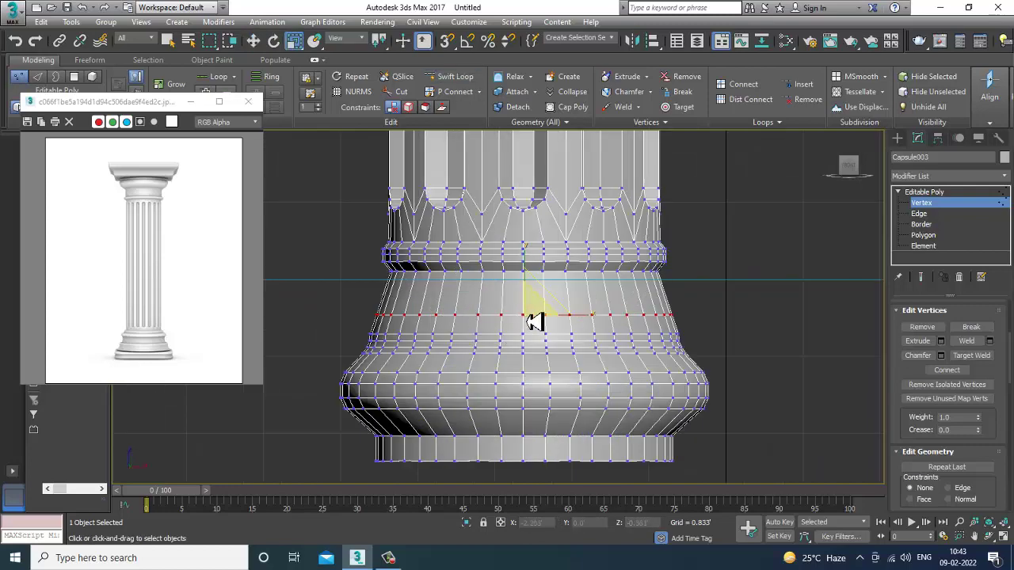
drag(537, 320, 542, 330)
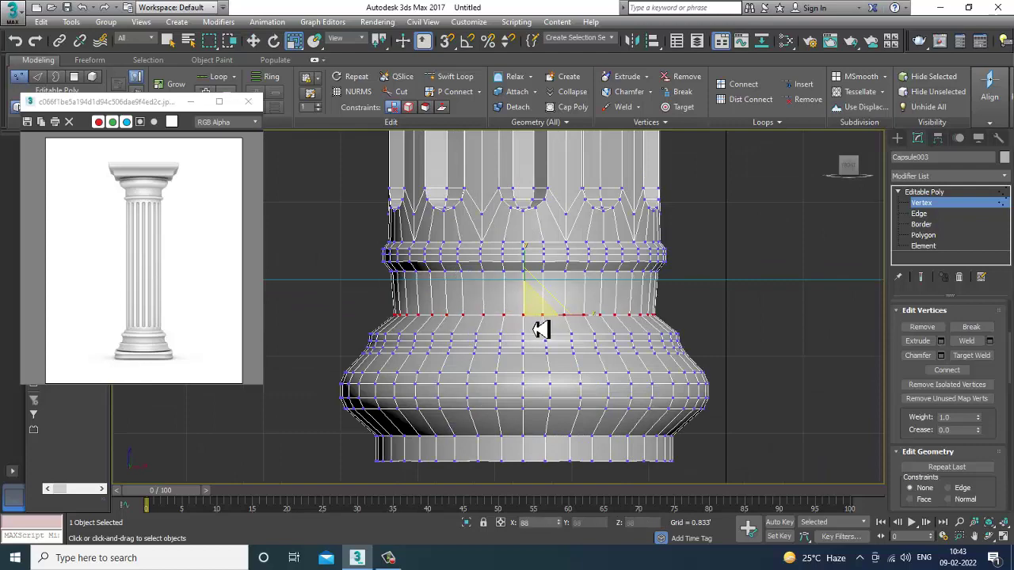
scroll(585, 307, down, 4)
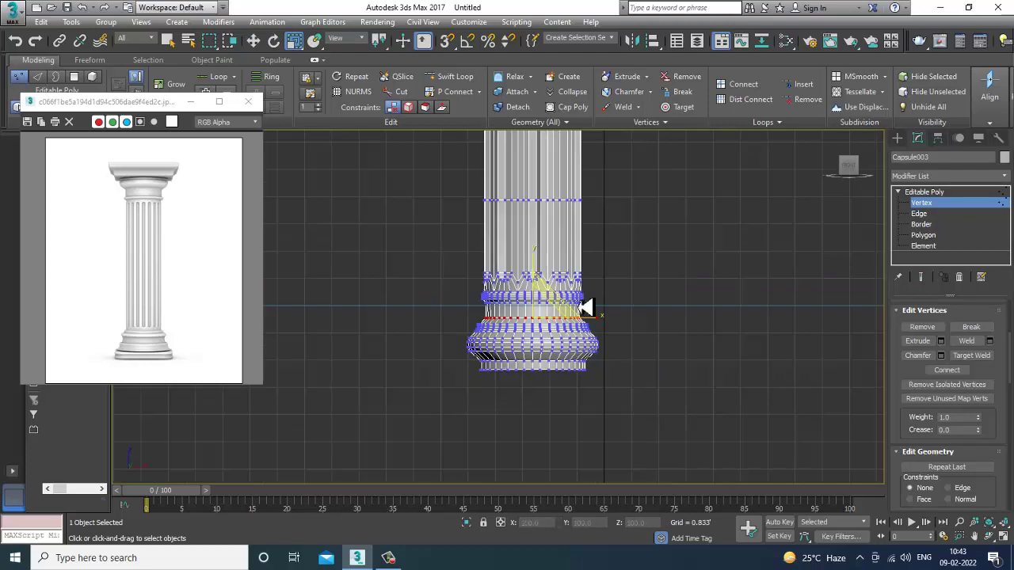
scroll(584, 307, down, 4)
click(958, 192)
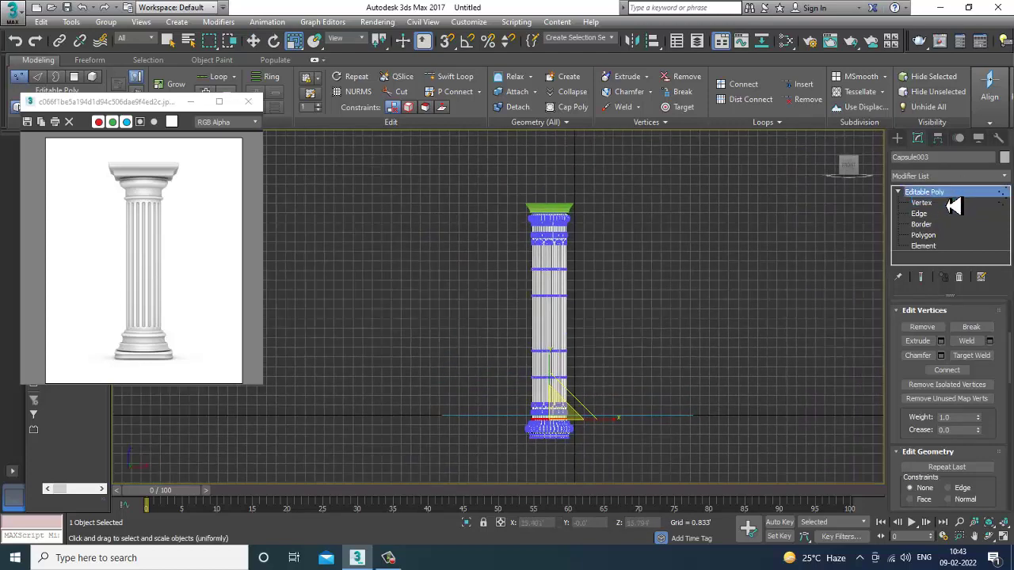
Select all vertices of the column's lower half and move them upward to shorten the shaft, then leave vertex editing
scroll(546, 368, up, 2)
key(1)
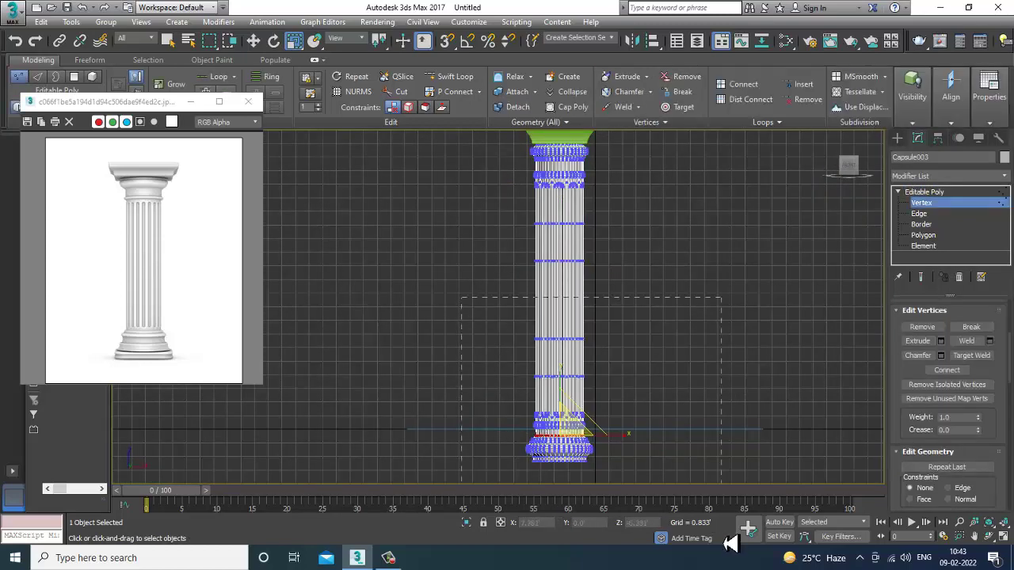
key(w)
drag(570, 391, 579, 343)
click(940, 194)
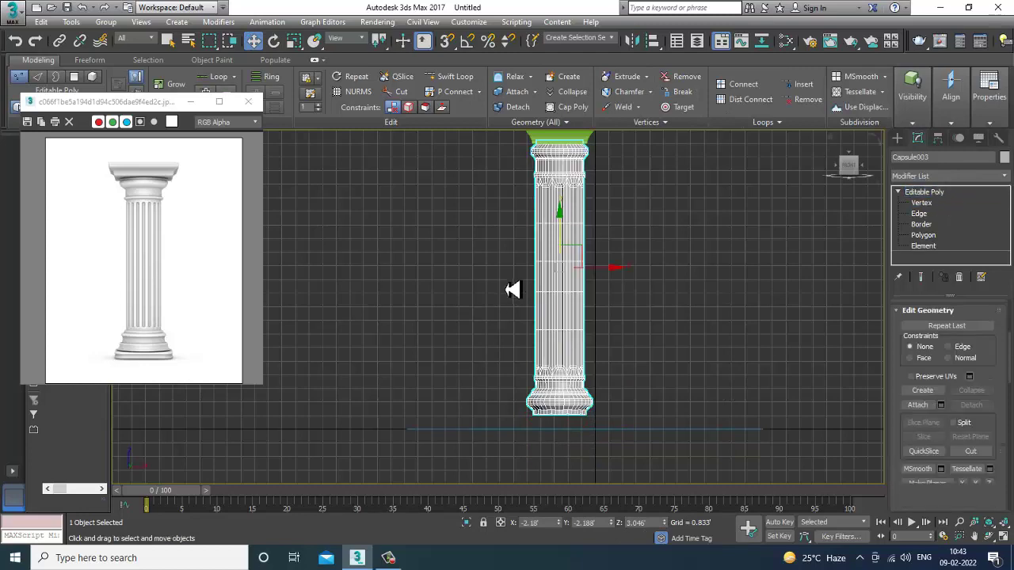
Select the column together with the top slab and move both slightly downward in the front view
scroll(559, 258, down, 2)
middle_drag(564, 264, 557, 289)
drag(511, 176, 629, 407)
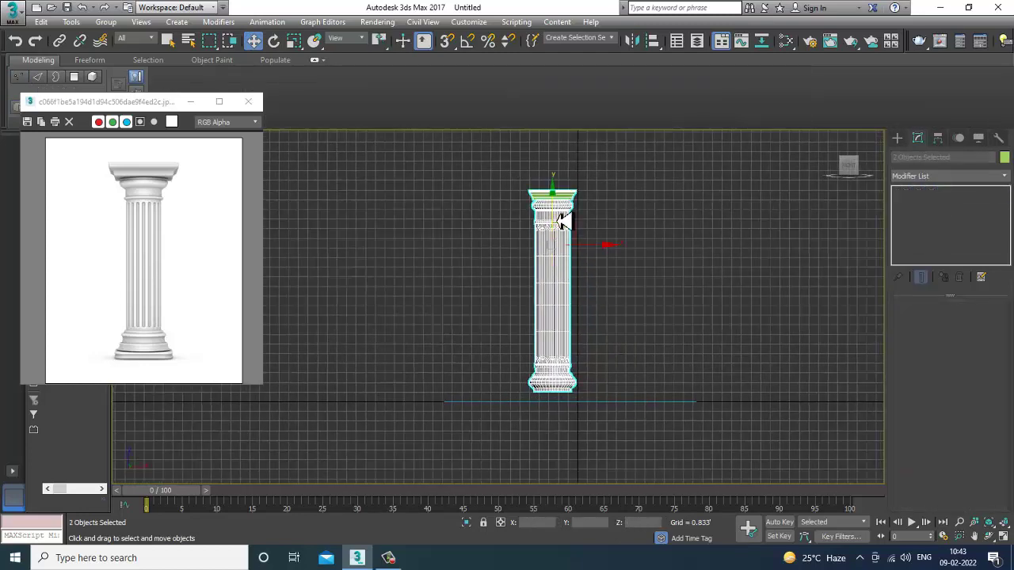
drag(560, 220, 570, 228)
Examine the whole column in a maximized perspective view with nothing selected and the edge display turned off
key(alt+w)
right_click(670, 367)
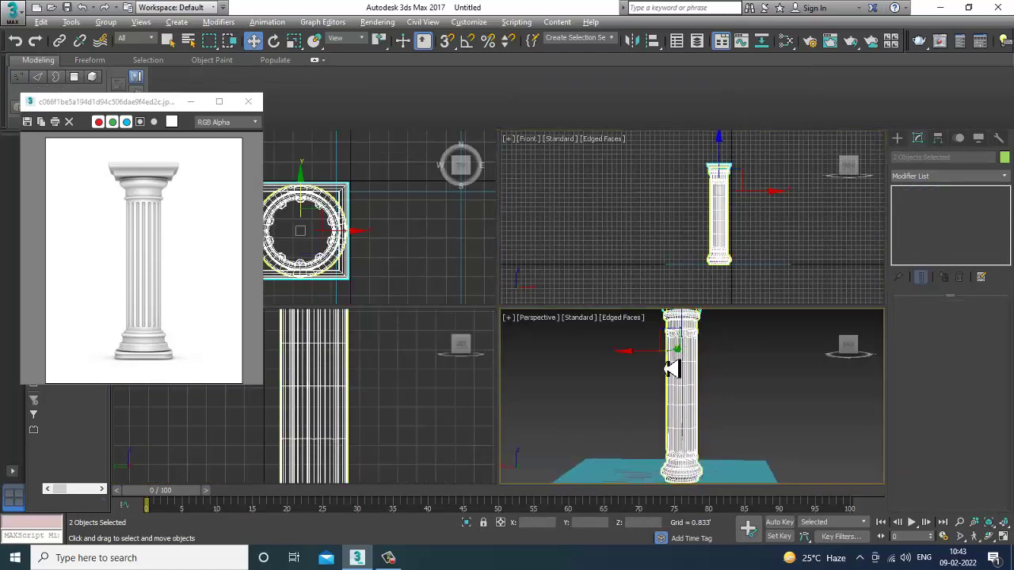
key(alt+w)
click(674, 331)
key(F4)
alt+middle_drag(575, 313, 580, 345)
alt+middle_drag(608, 374, 625, 341)
Apply a TurboSmooth modifier to the column and check its smoothed surface
click(522, 315)
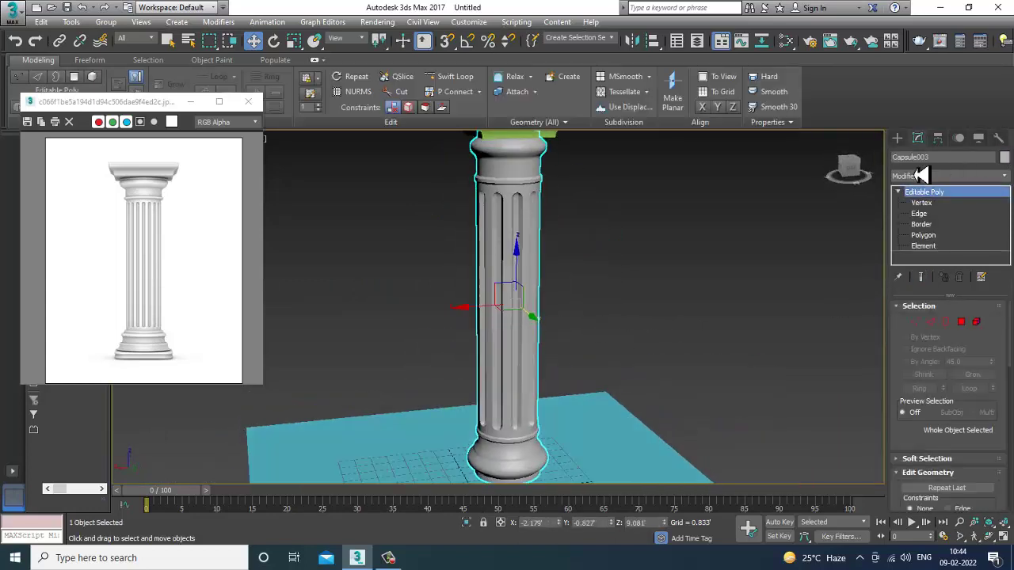
click(943, 176)
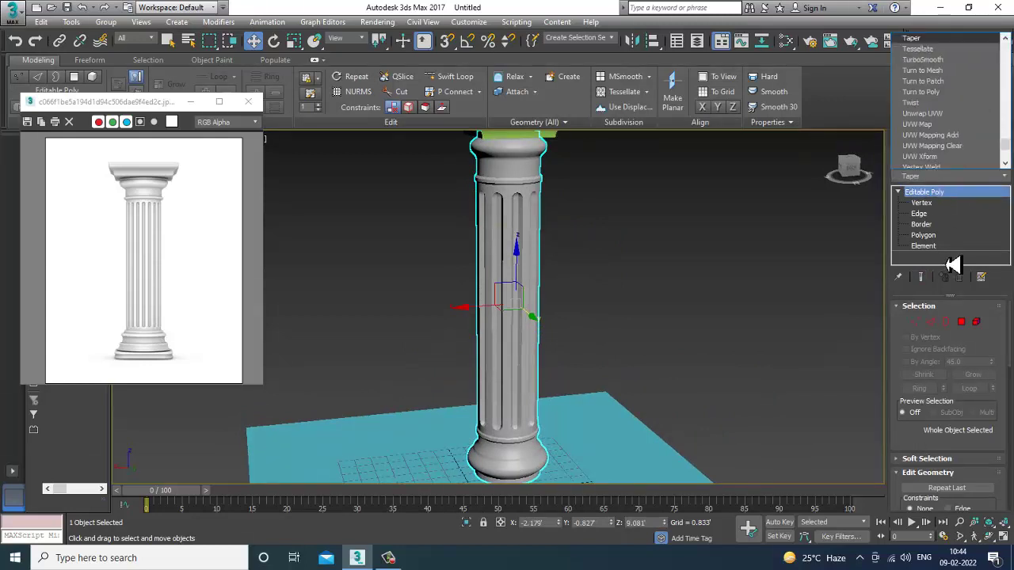
scroll(946, 79, up, 3)
click(946, 61)
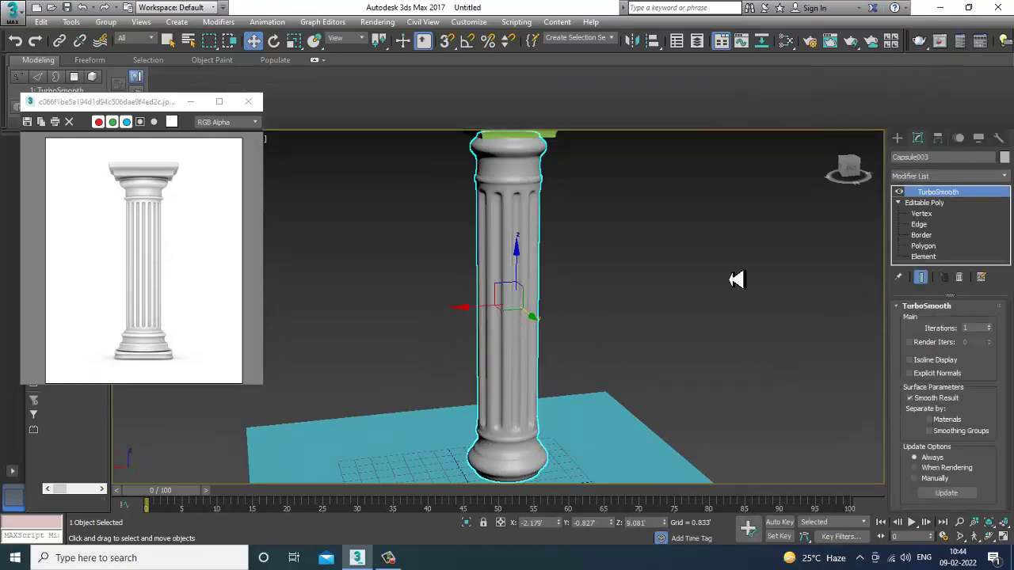
click(717, 280)
click(514, 312)
alt+middle_drag(519, 310, 530, 287)
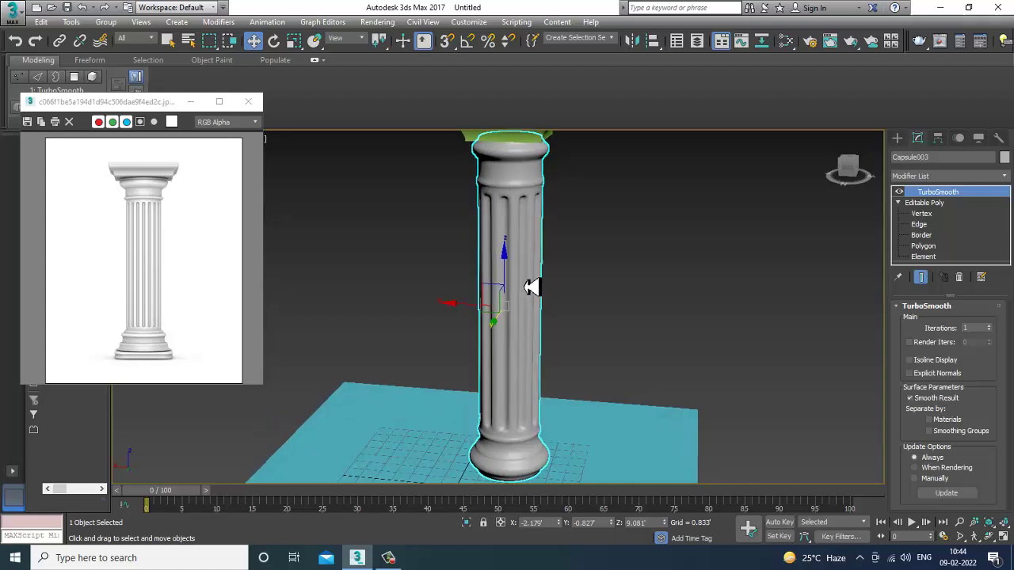
Turn on the edge display and set the object colour of the top slab and the column to white
key(F4)
alt+middle_drag(532, 249, 556, 293)
click(528, 229)
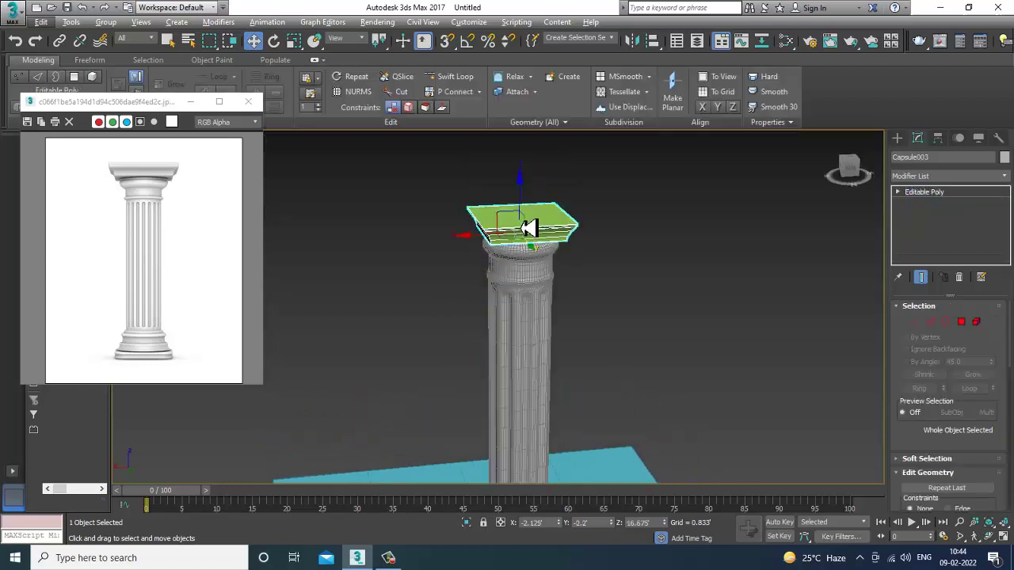
click(1004, 159)
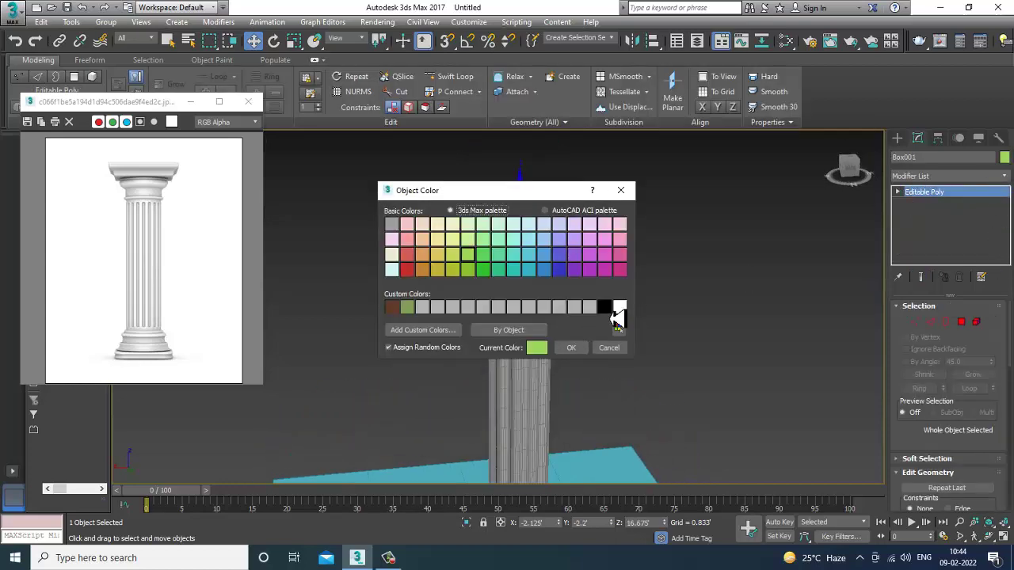
click(571, 348)
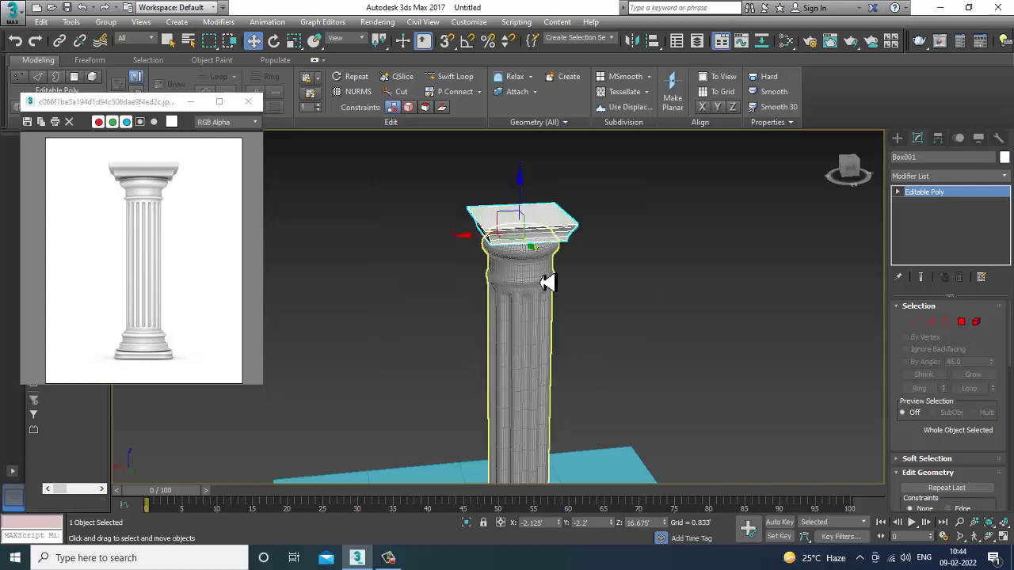
click(547, 283)
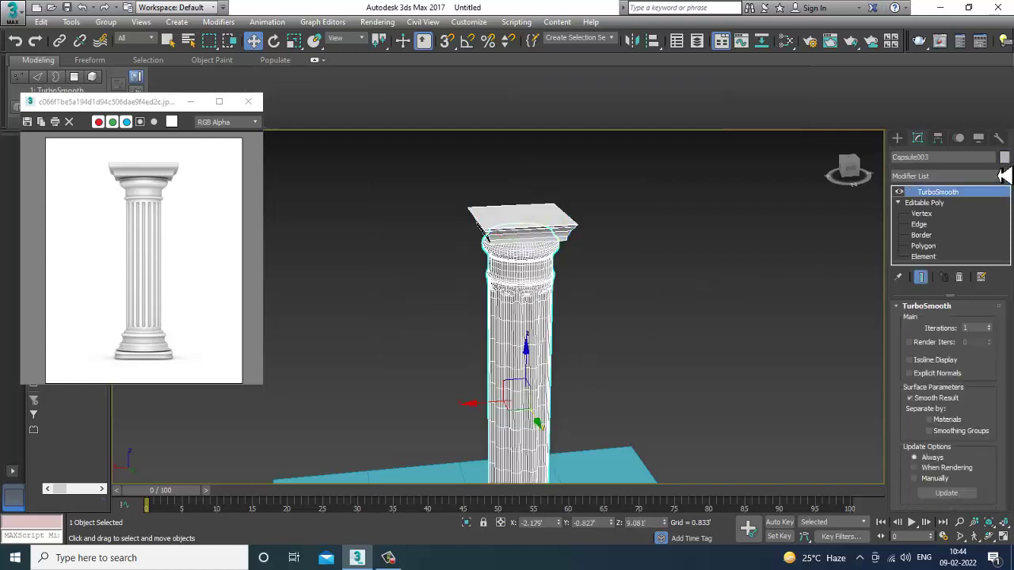
click(1005, 158)
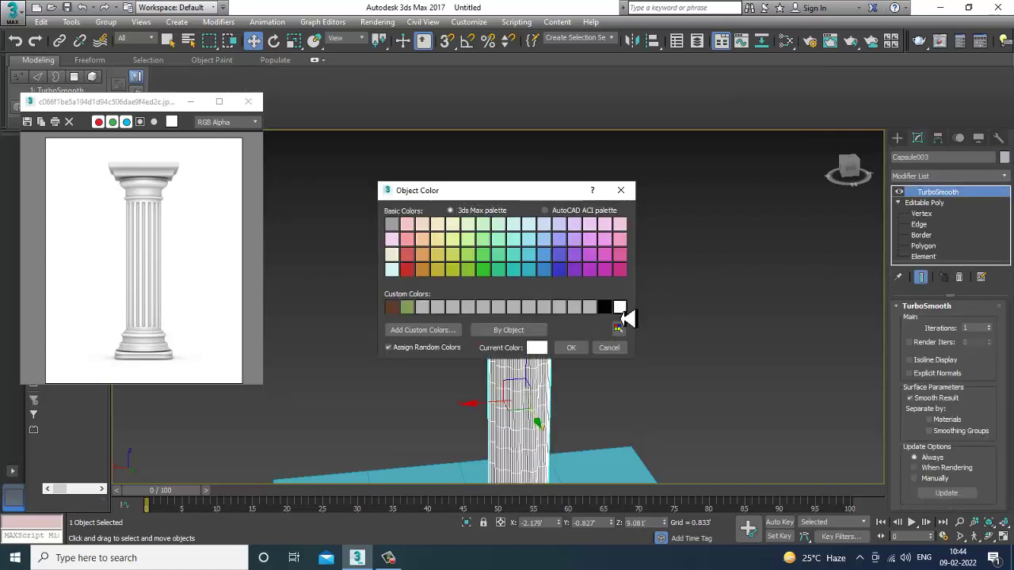
click(579, 351)
Select the column together with the top slab and scale both down uniformly in the perspective view
scroll(586, 359, down, 4)
middle_drag(601, 397, 602, 316)
drag(515, 204, 602, 313)
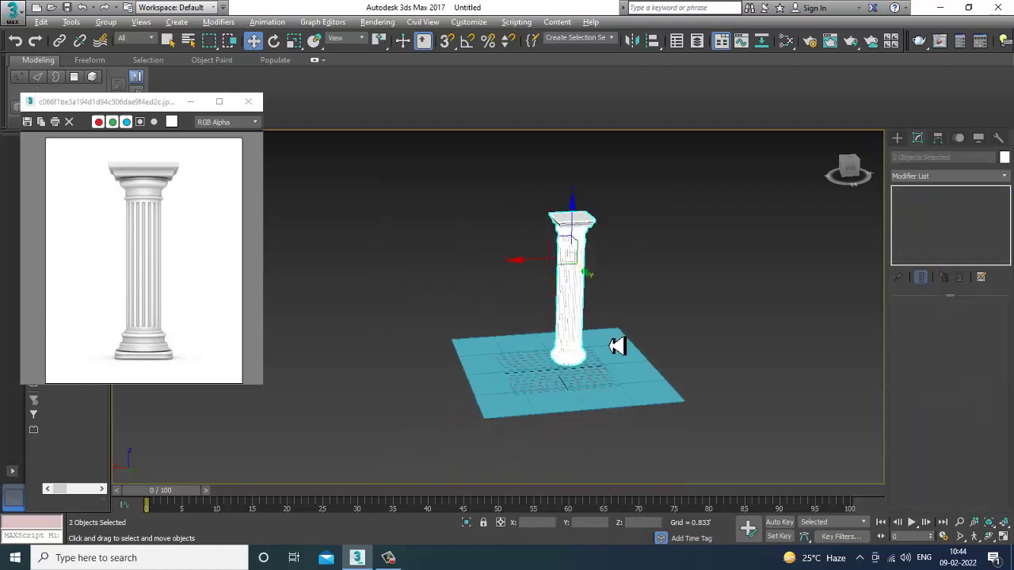
key(r)
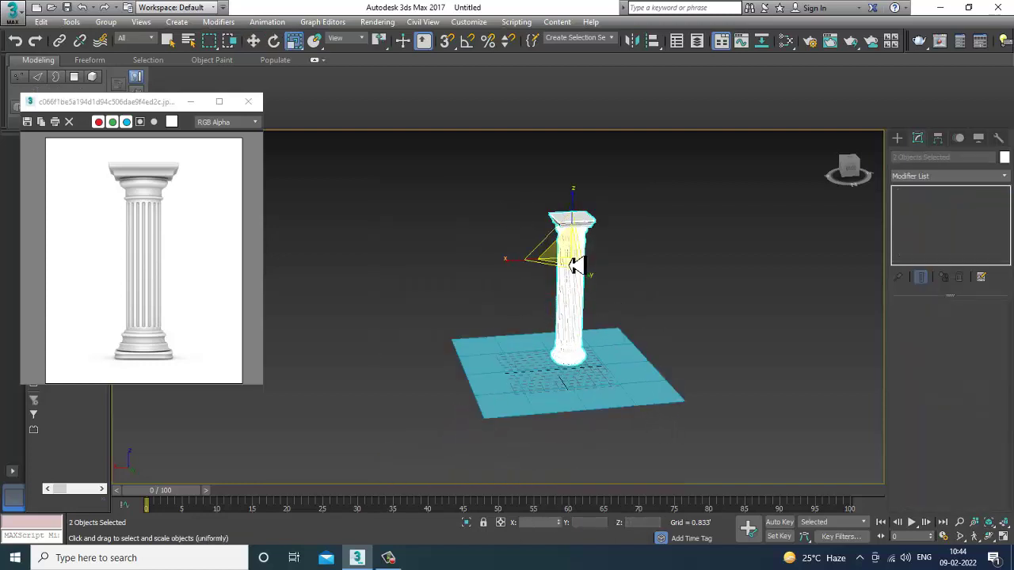
drag(573, 264, 591, 304)
key(w)
Move the column and slab down along the Z axis until the base rests on the ground plane
drag(573, 235, 582, 263)
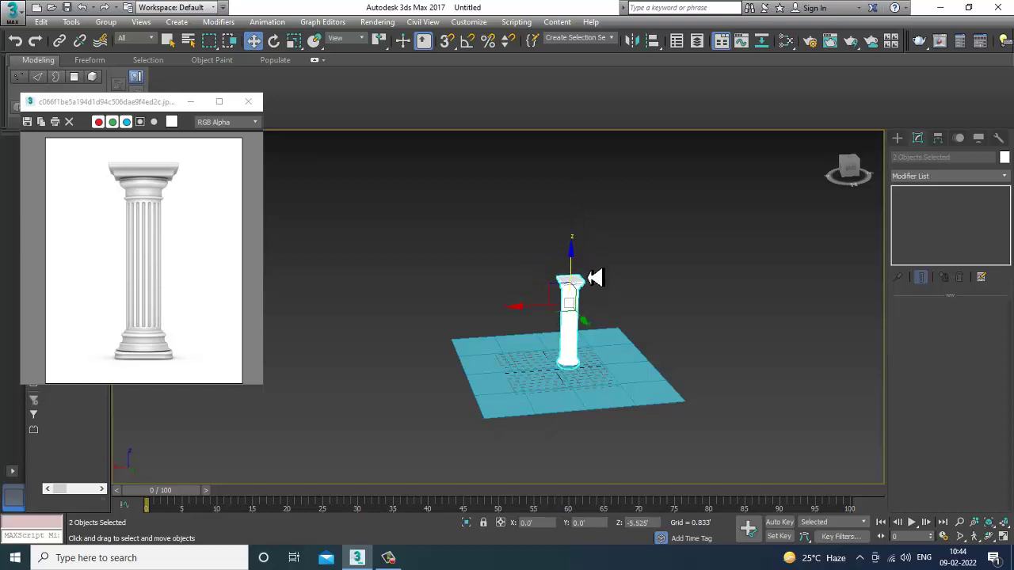
scroll(567, 343, up, 4)
alt+middle_drag(567, 348, 569, 333)
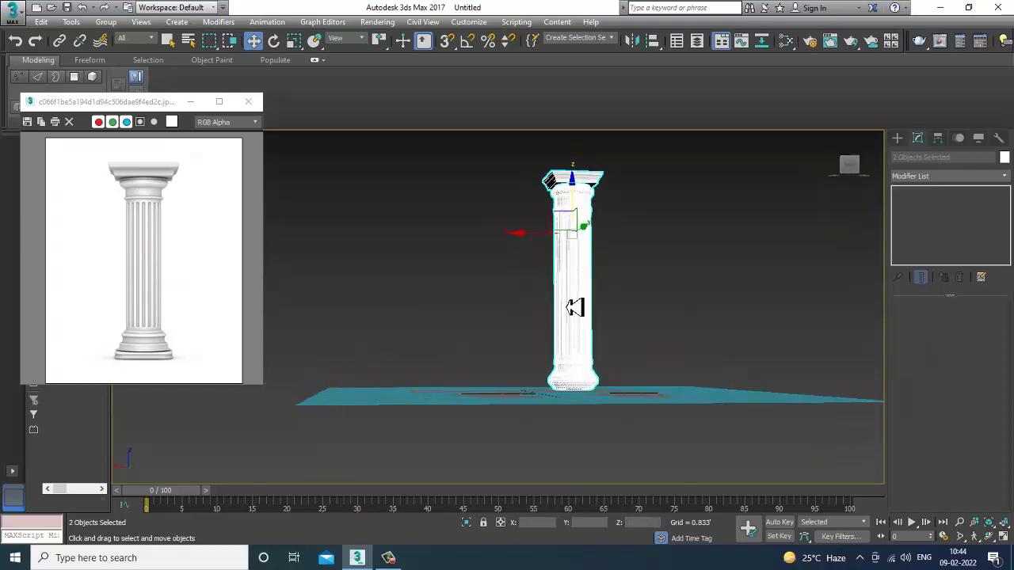
drag(580, 213, 581, 217)
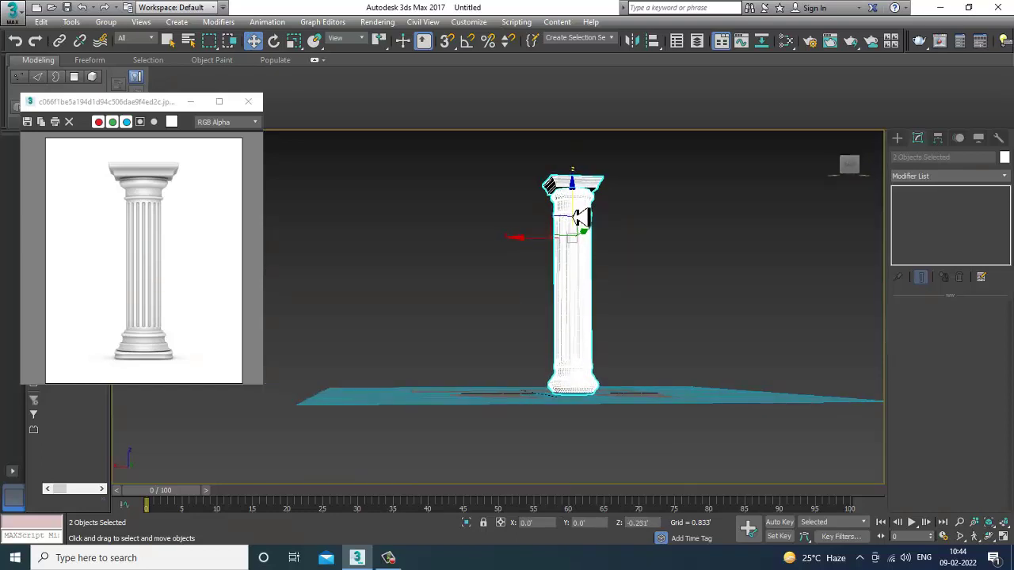
alt+middle_drag(580, 219, 583, 301)
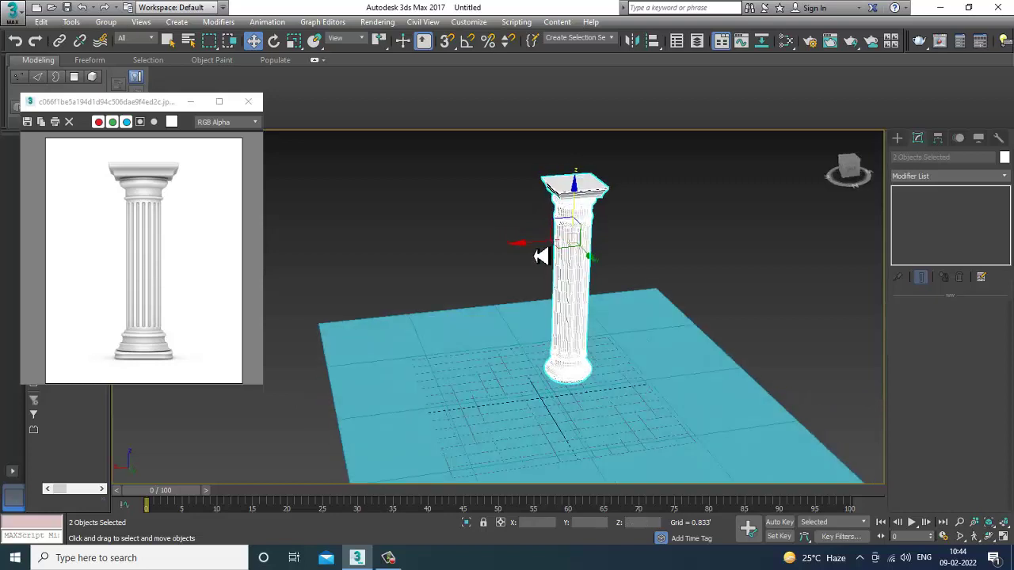
Clone the column and its top slab along the X axis with the Copy option and 3 copies to form a row
mouse_move(544, 254)
mouse_down()
mouse_move(310, 296)
mouse_move(438, 269)
mouse_up()
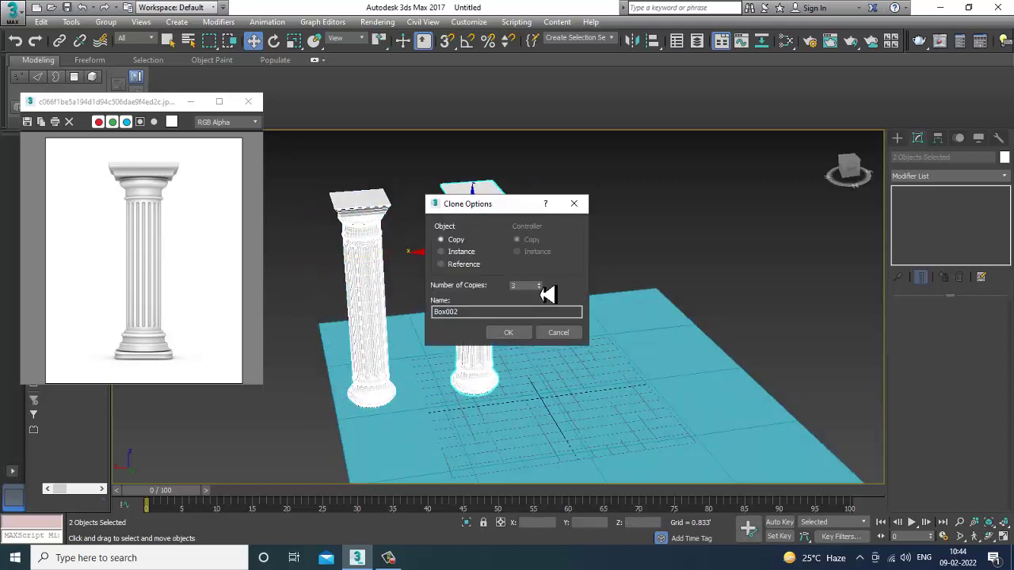
click(513, 335)
click(745, 225)
Turn off the edge display and close the reference image to review the row of columns from several angles
key(F4)
middle_drag(589, 262, 626, 260)
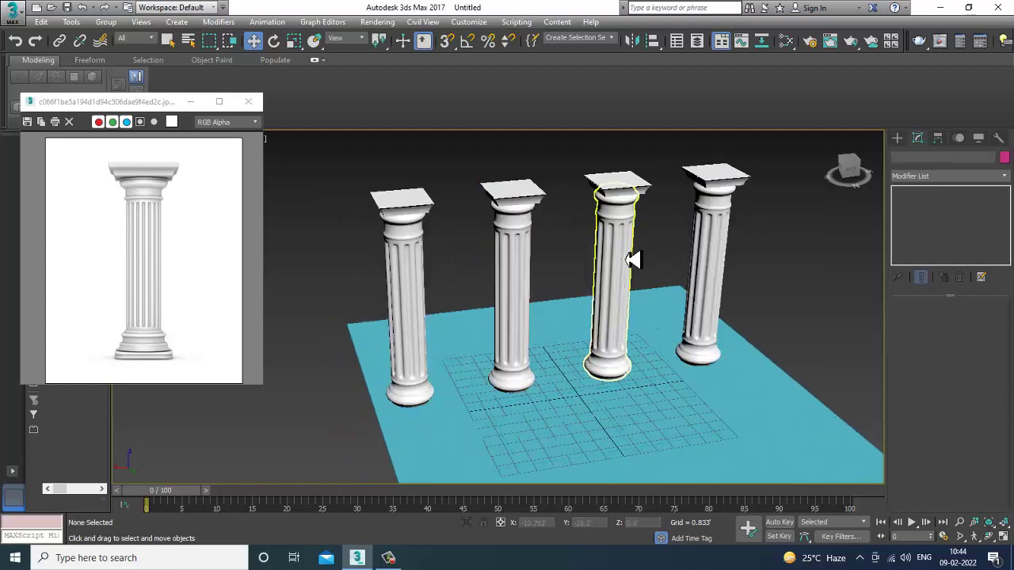
scroll(538, 308, up, 8)
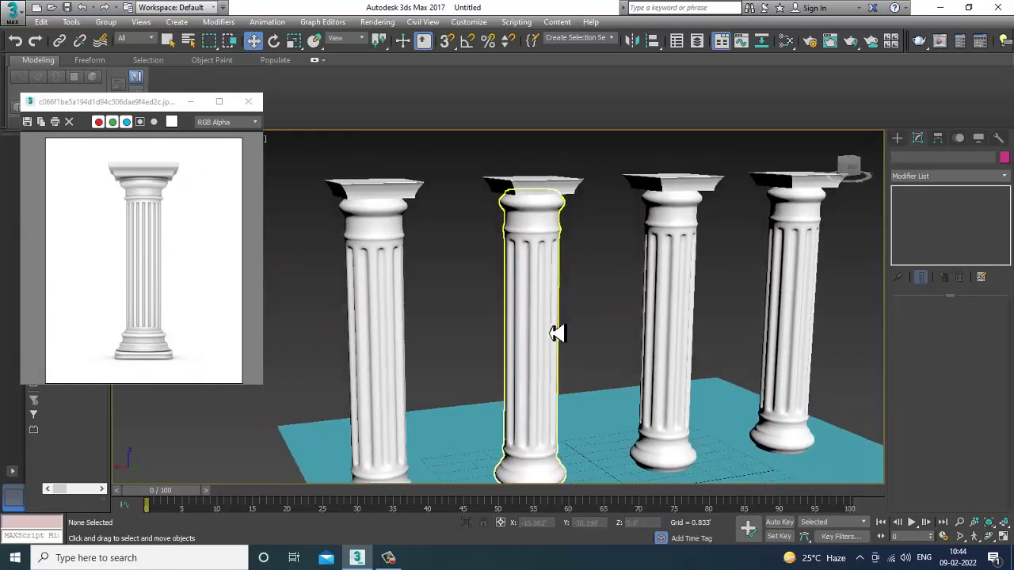
alt+middle_drag(551, 333, 573, 342)
click(247, 103)
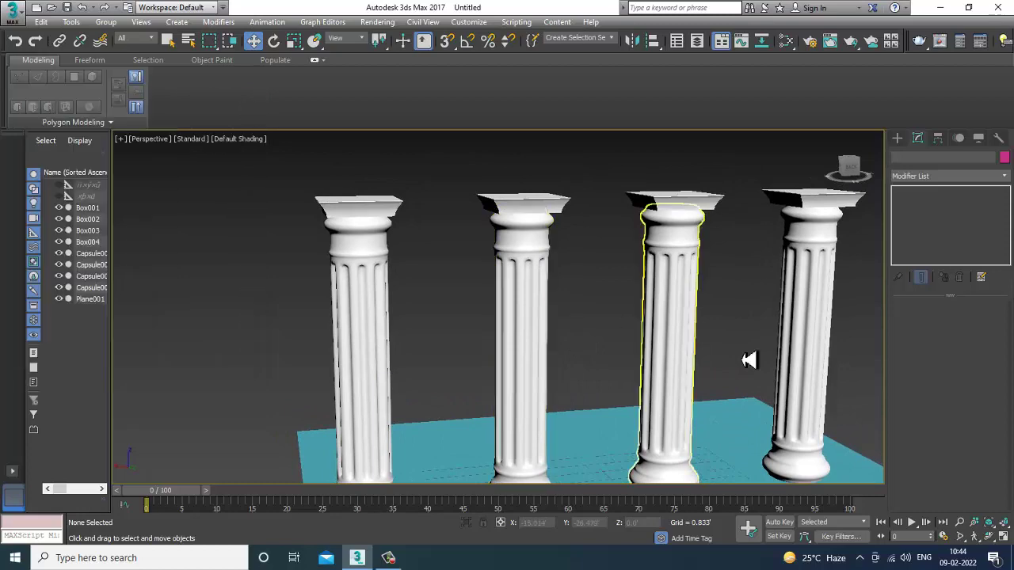
alt+middle_drag(747, 357, 594, 315)
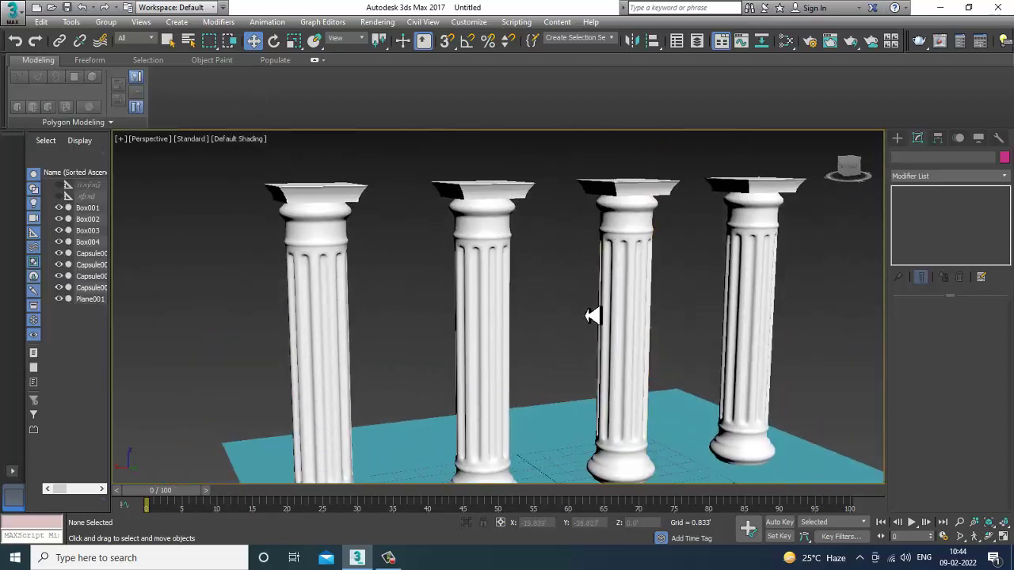
click(493, 267)
alt+middle_drag(493, 267, 621, 377)
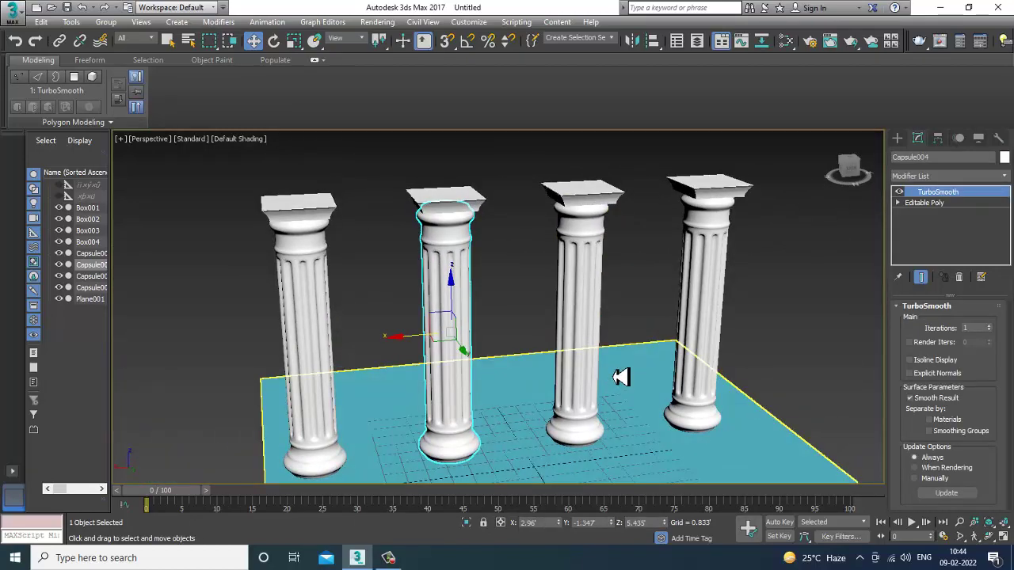
alt+middle_drag(794, 384, 569, 380)
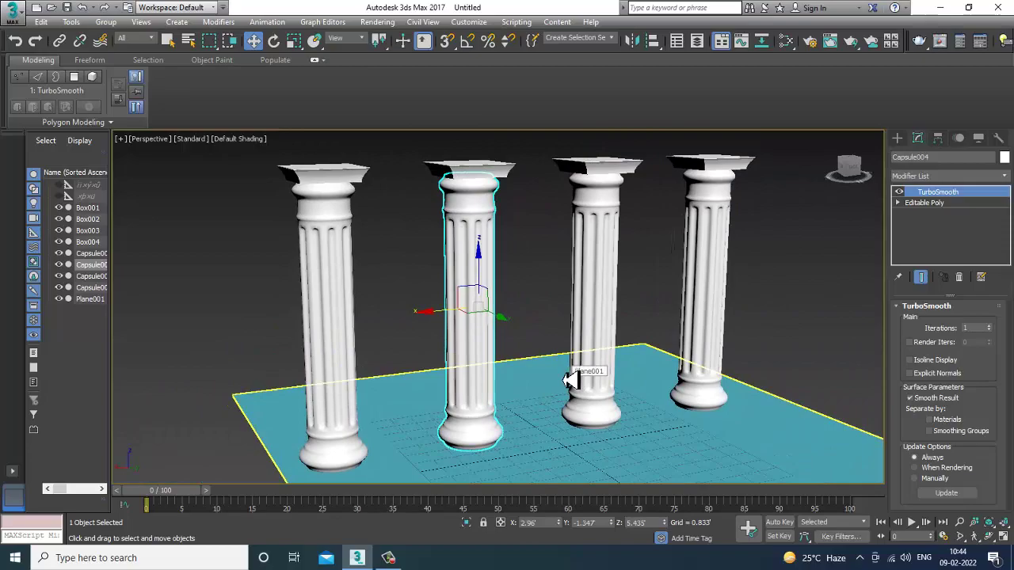